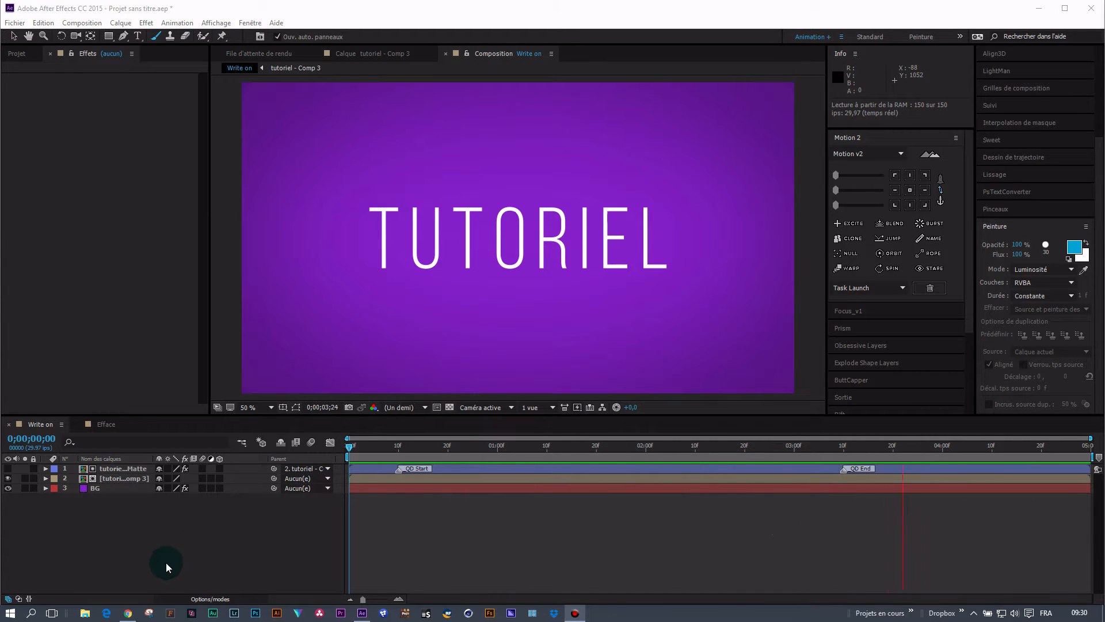
- Switch to the browser to view the QuickDraw page on aescripts.com, then return to After Effects
{"action": "left_click", "coordinate": [128, 613]}
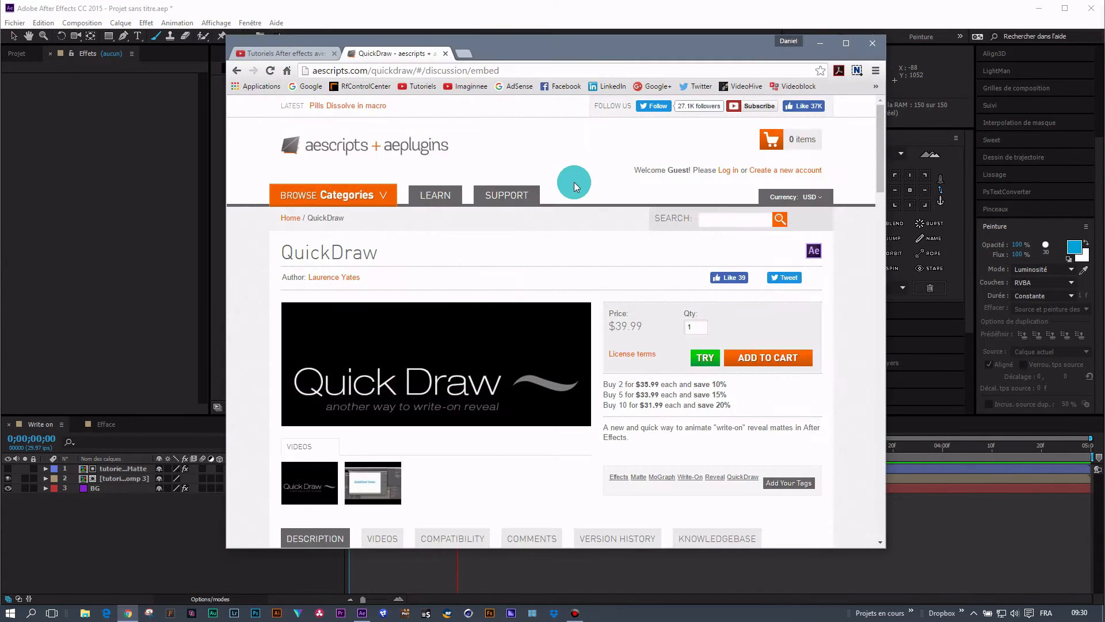
{"action": "left_click_drag", "start_coordinate": [552, 42], "coordinate": [548, 63]}
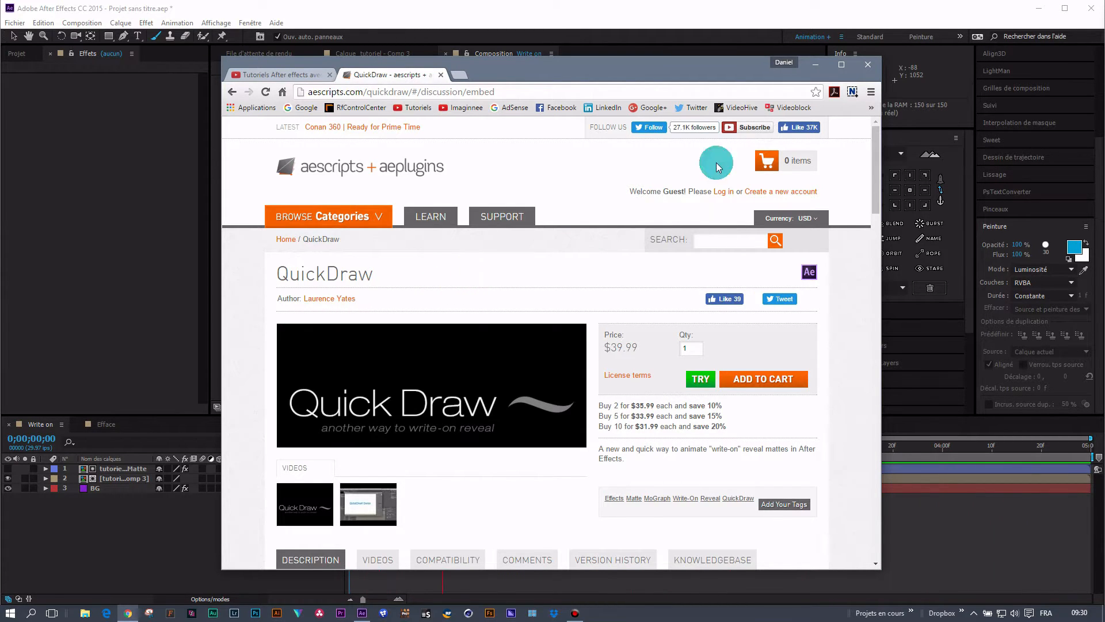
{"action": "left_click", "coordinate": [816, 66]}
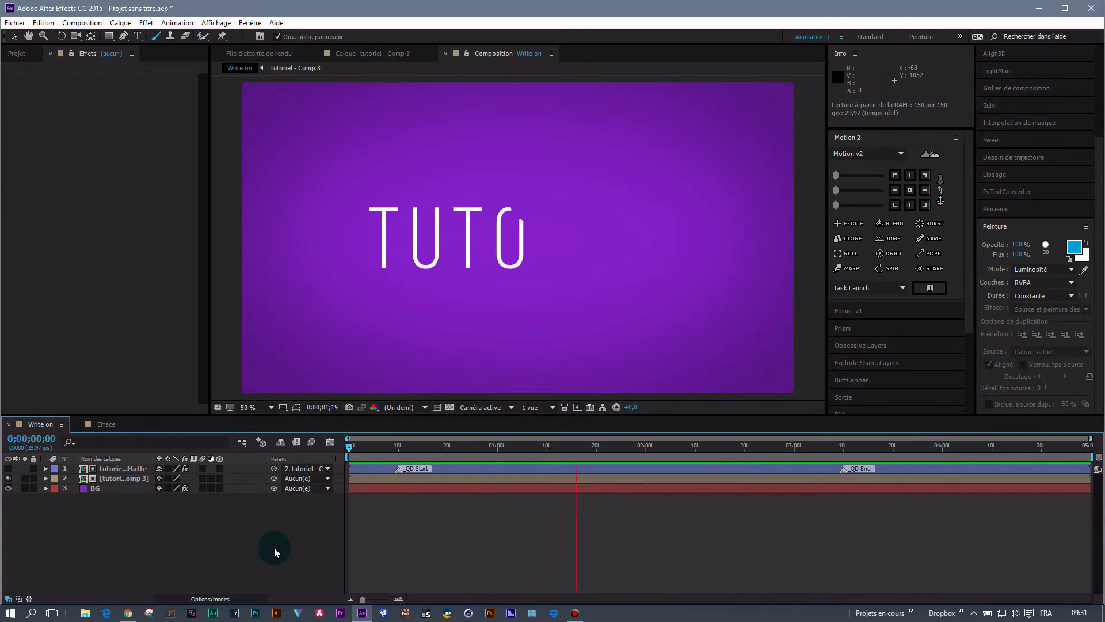
- Preview the start of the Efface composition's animation, then return to the Write on composition
{"action": "left_click", "coordinate": [105, 424]}
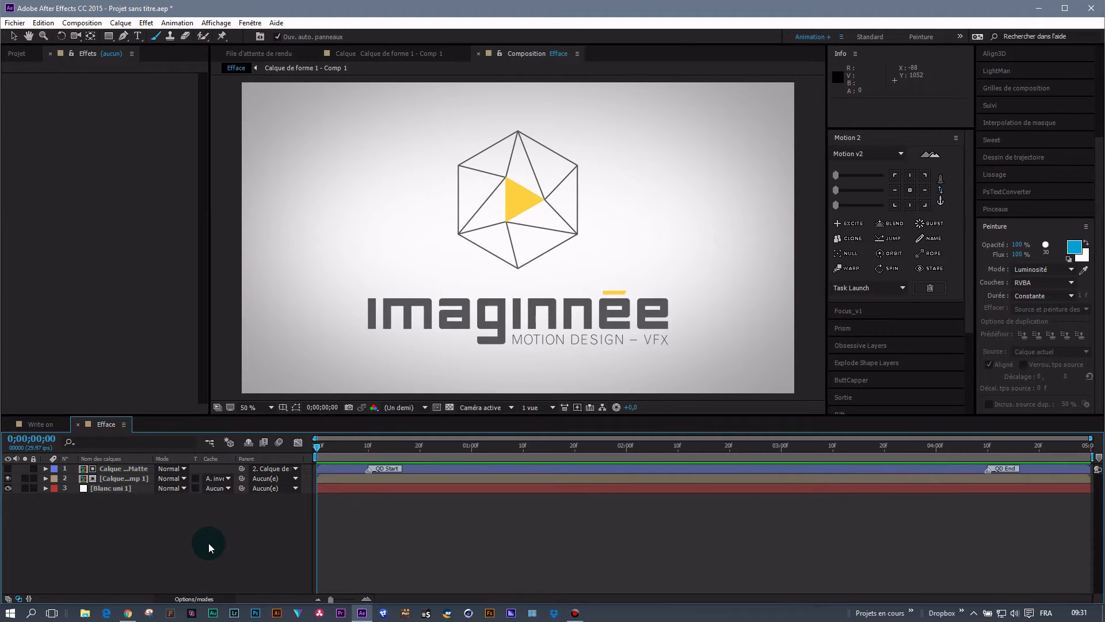
{"action": "key", "text": "space"}
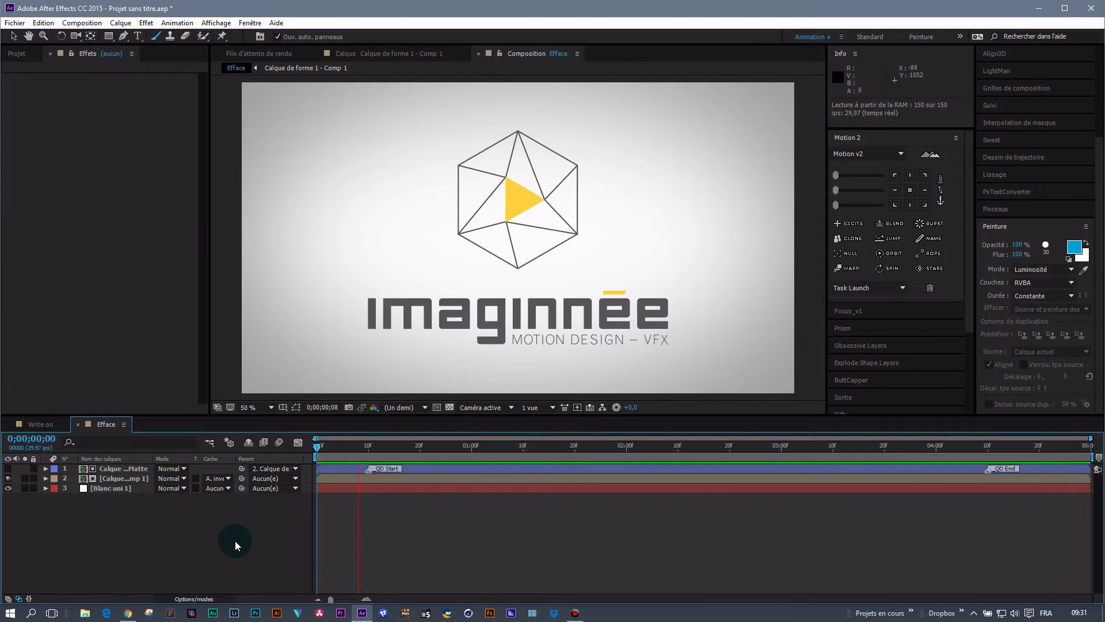
{"action": "key", "text": "space"}
{"action": "left_click_drag", "start_coordinate": [390, 452], "coordinate": [316, 451]}
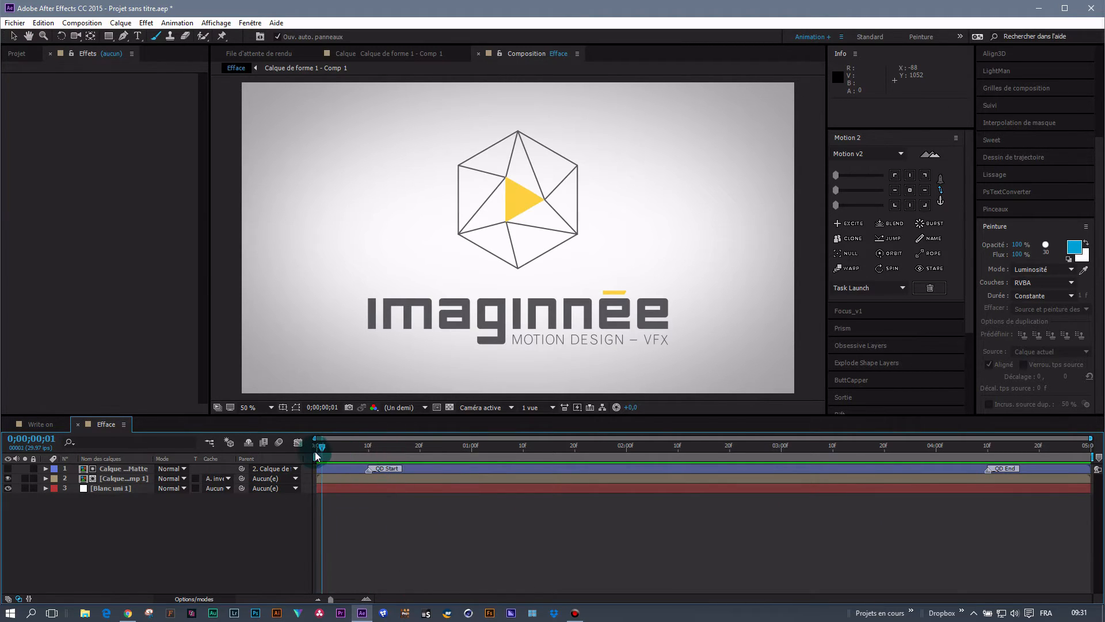
{"action": "left_click", "coordinate": [42, 425]}
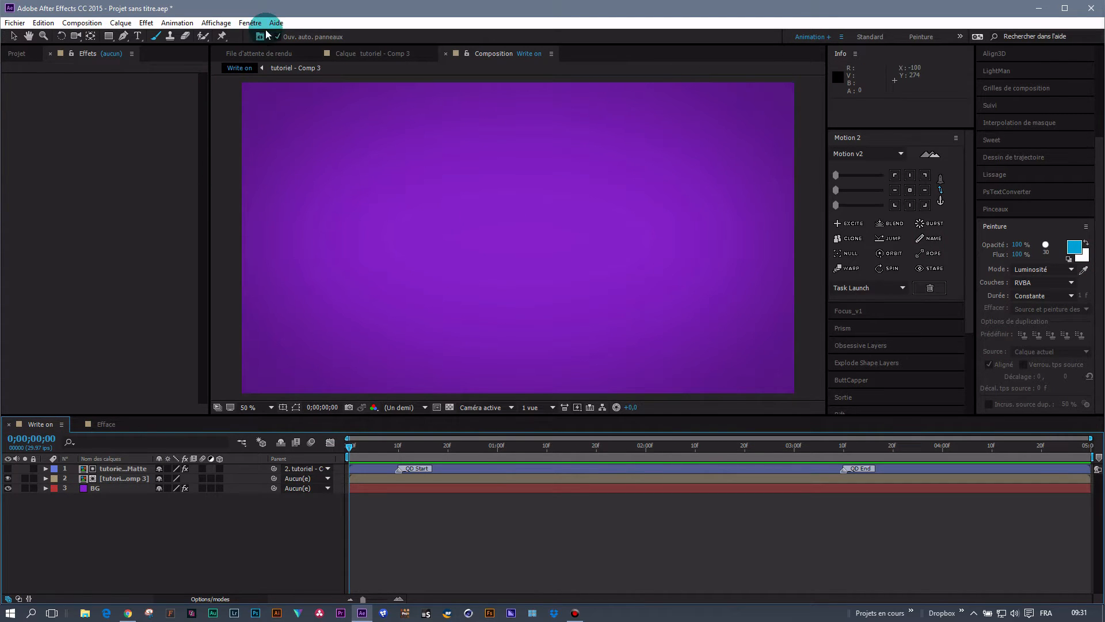
- Open the QuickDraw script over the composition and go through its Keyframes, Measured and Buttons options
{"action": "left_click", "coordinate": [248, 23]}
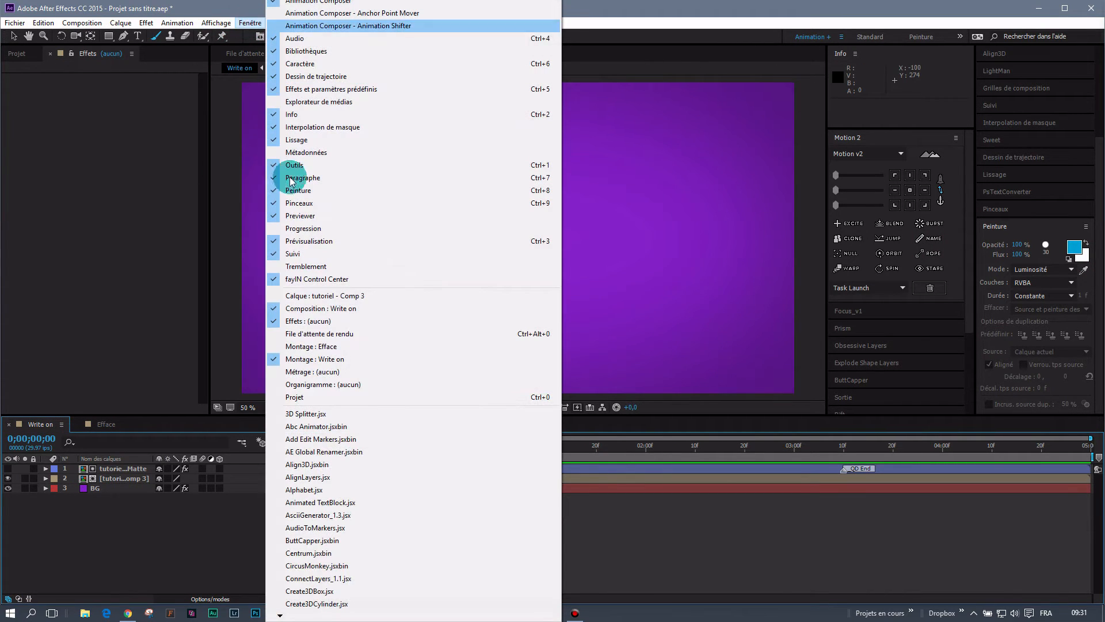
{"action": "left_click", "coordinate": [251, 22]}
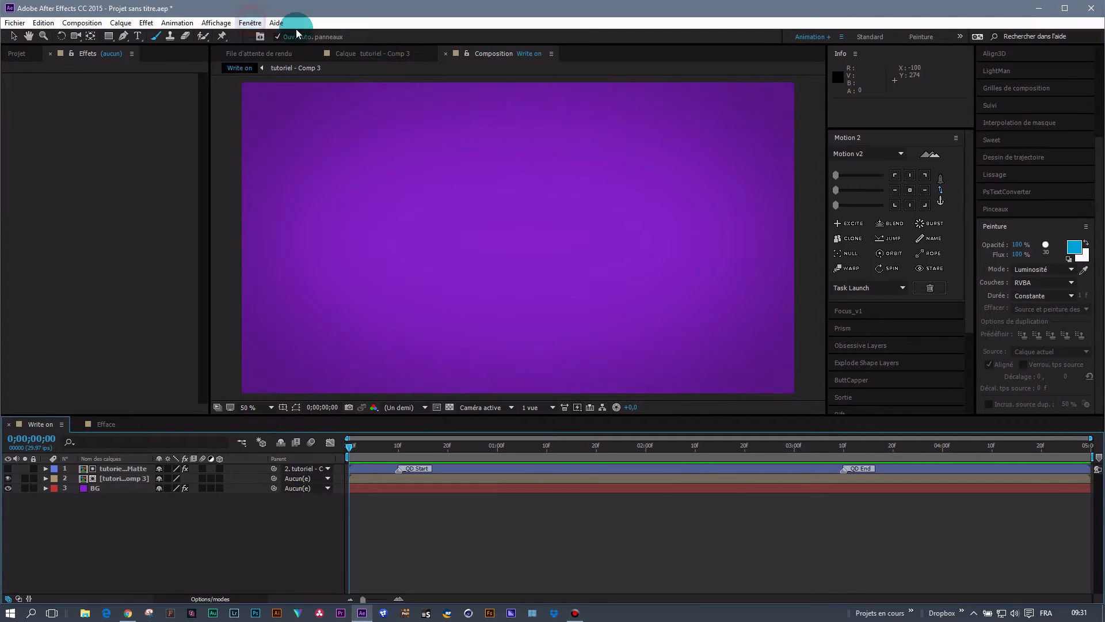
{"action": "left_click_drag", "start_coordinate": [868, 136], "coordinate": [536, 130]}
{"action": "left_click", "coordinate": [469, 183]}
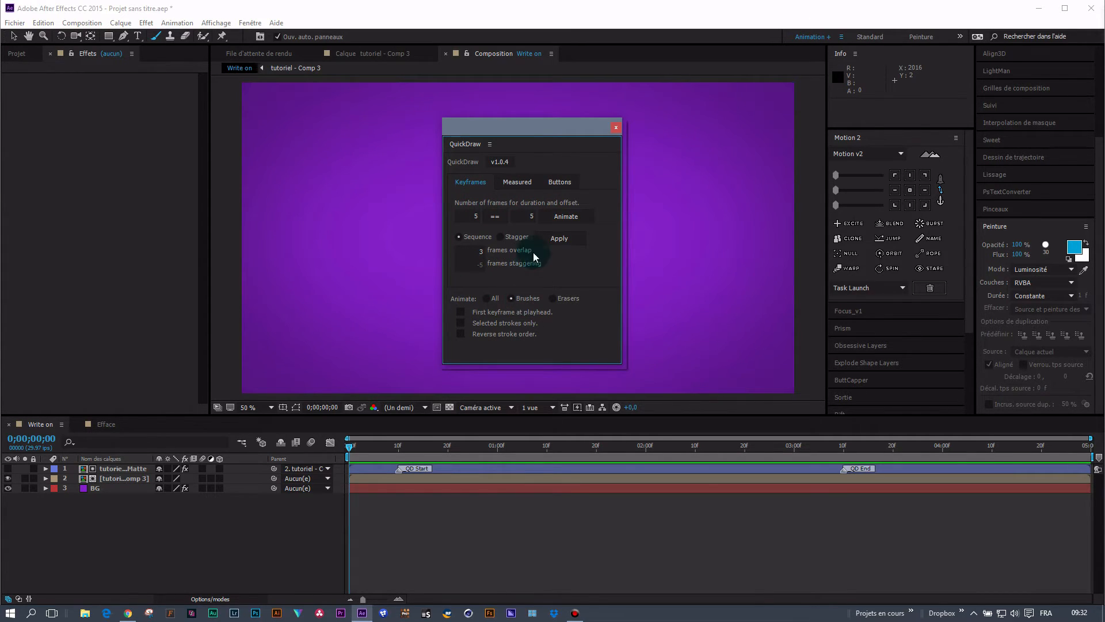
{"action": "left_click", "coordinate": [517, 182]}
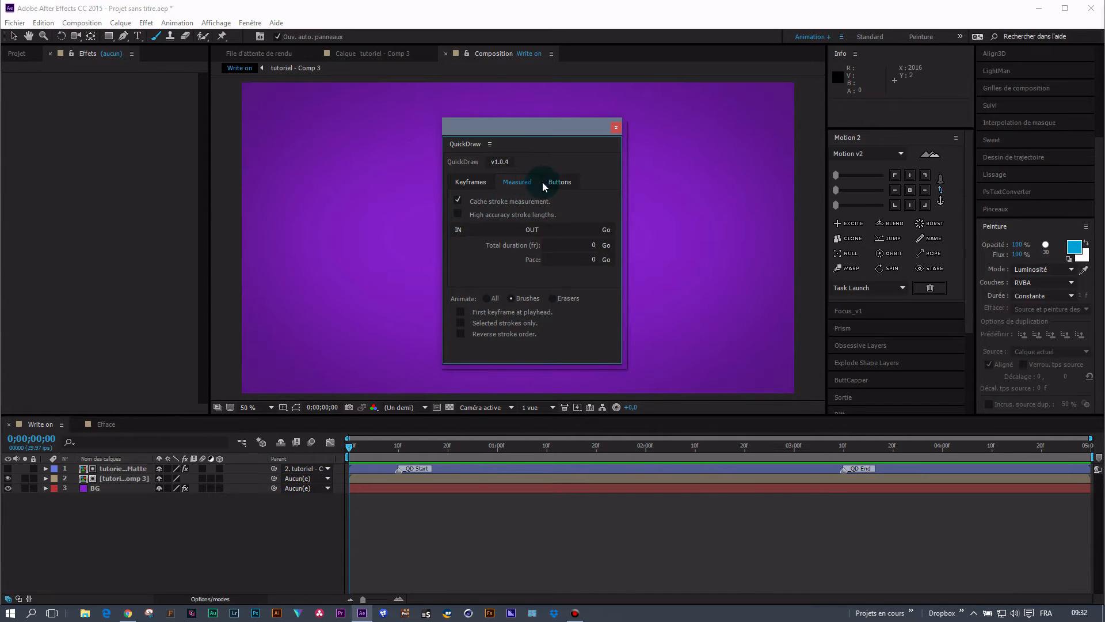
{"action": "left_click", "coordinate": [560, 183]}
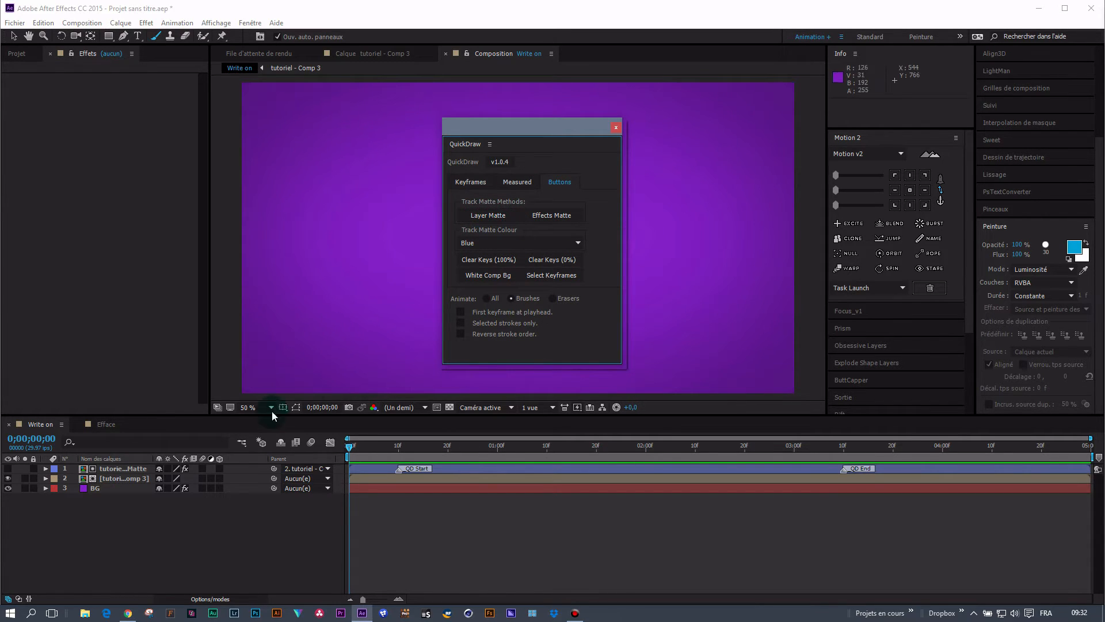
- Move the QuickDraw window aside and scrub the Write on composition to 0;00;01;21 to examine the text reveal
{"action": "left_click", "coordinate": [135, 467]}
{"action": "left_click", "coordinate": [489, 218]}
{"action": "left_click", "coordinate": [556, 259]}
{"action": "left_click", "coordinate": [503, 260]}
{"action": "left_click", "coordinate": [534, 160]}
{"action": "left_click_drag", "start_coordinate": [523, 126], "coordinate": [671, 131]}
{"action": "left_click_drag", "start_coordinate": [350, 447], "coordinate": [606, 454]}
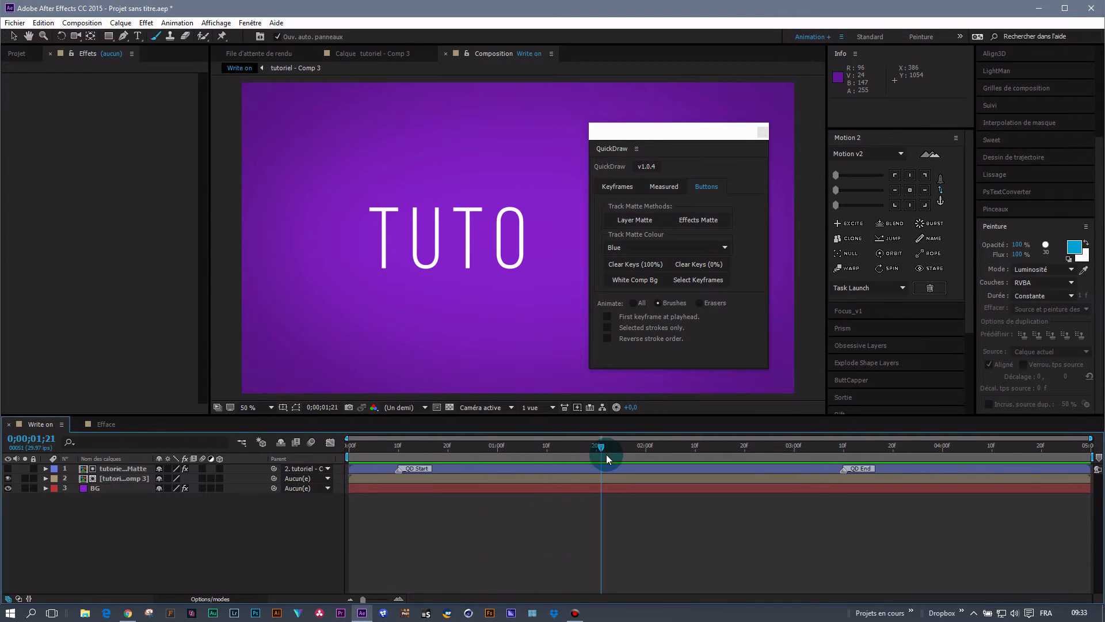
- Inspect the tutoriel - Comp 3 layer with the QuickDraw window moved clear, then return to the Write on composition's first frame
{"action": "left_click", "coordinate": [386, 54]}
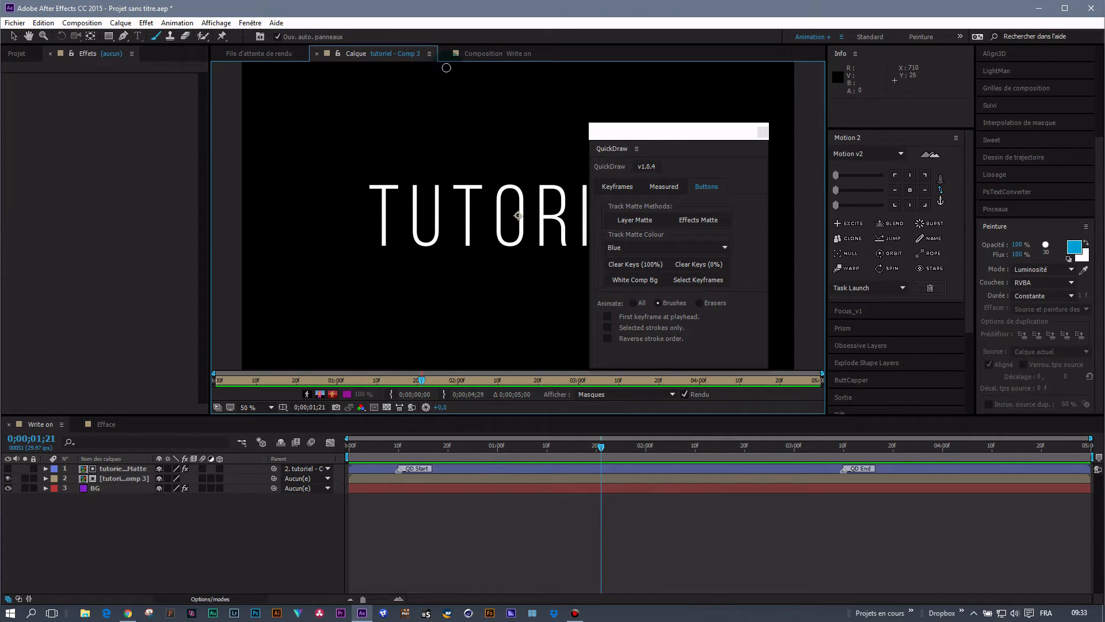
{"action": "left_click", "coordinate": [641, 280]}
{"action": "left_click", "coordinate": [630, 119]}
{"action": "left_click_drag", "start_coordinate": [653, 136], "coordinate": [915, 155]}
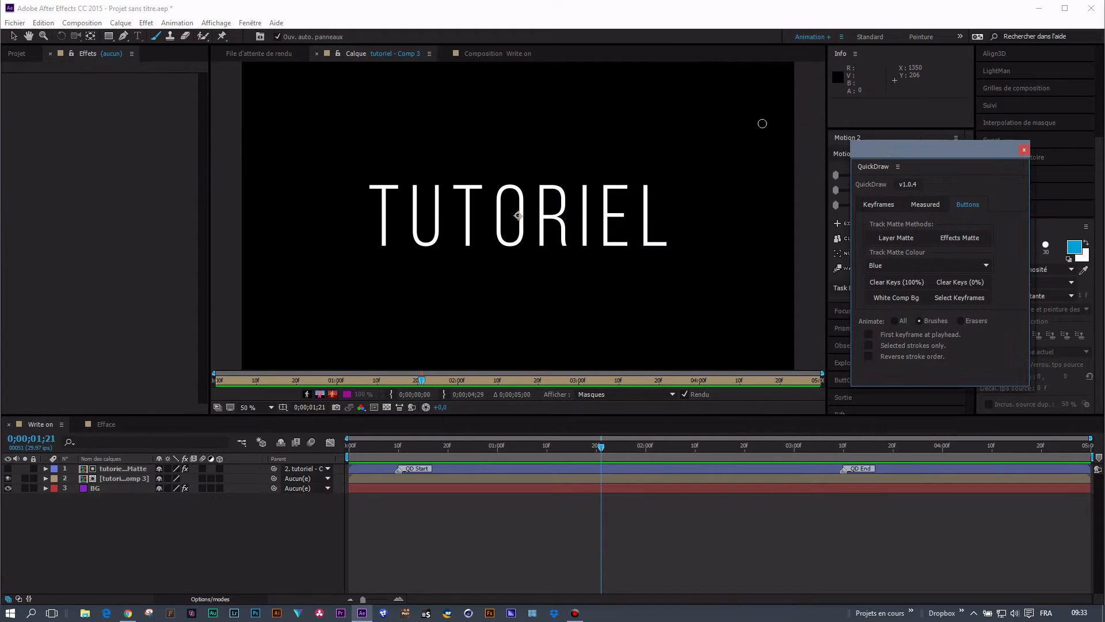
{"action": "left_click", "coordinate": [485, 53]}
{"action": "left_click", "coordinate": [287, 528]}
{"action": "left_click_drag", "start_coordinate": [596, 453], "coordinate": [319, 459]}
{"action": "left_click", "coordinate": [56, 361]}
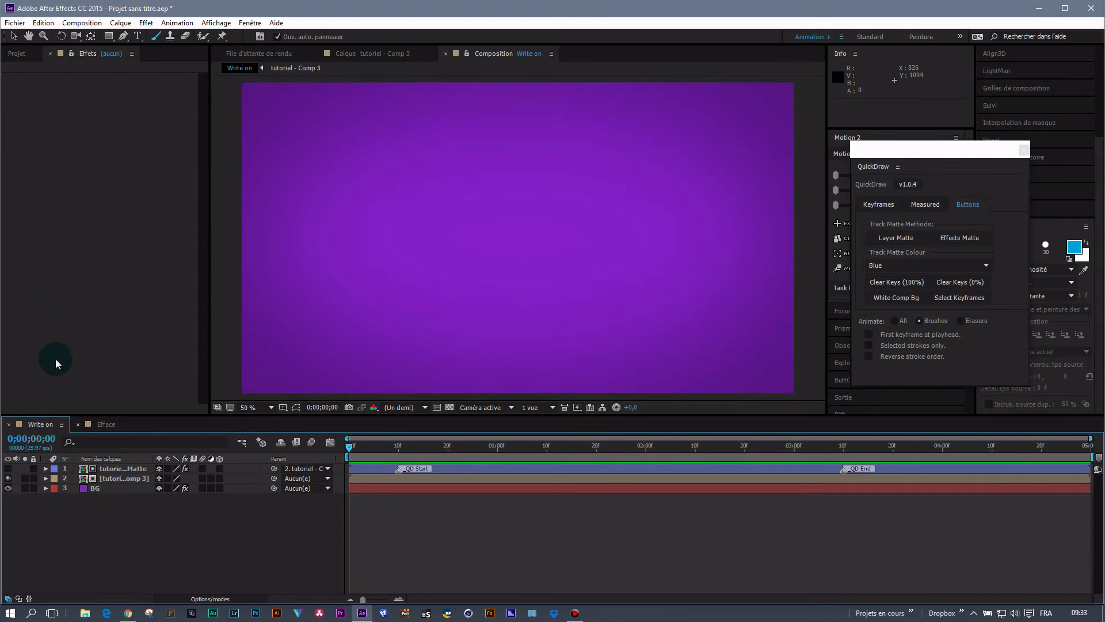
- Create a new composition named Texte with the HDTV 1080 29,97 preset and a 0;00;05;00 duration
{"action": "left_click", "coordinate": [17, 53]}
{"action": "left_click", "coordinate": [37, 409]}
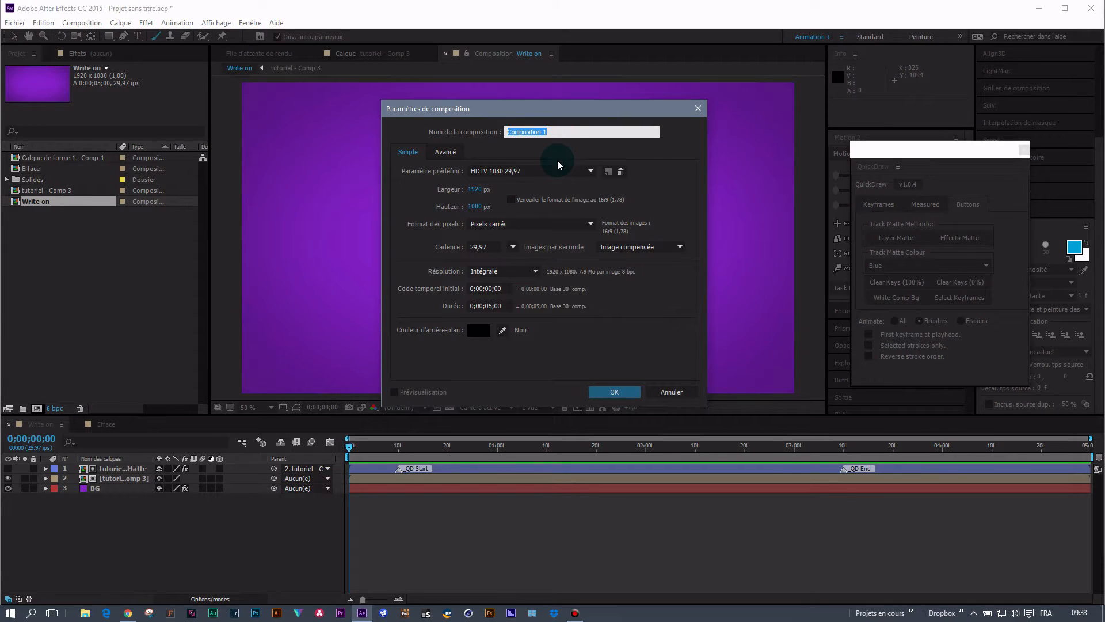
{"action": "type", "text": "Texte"}
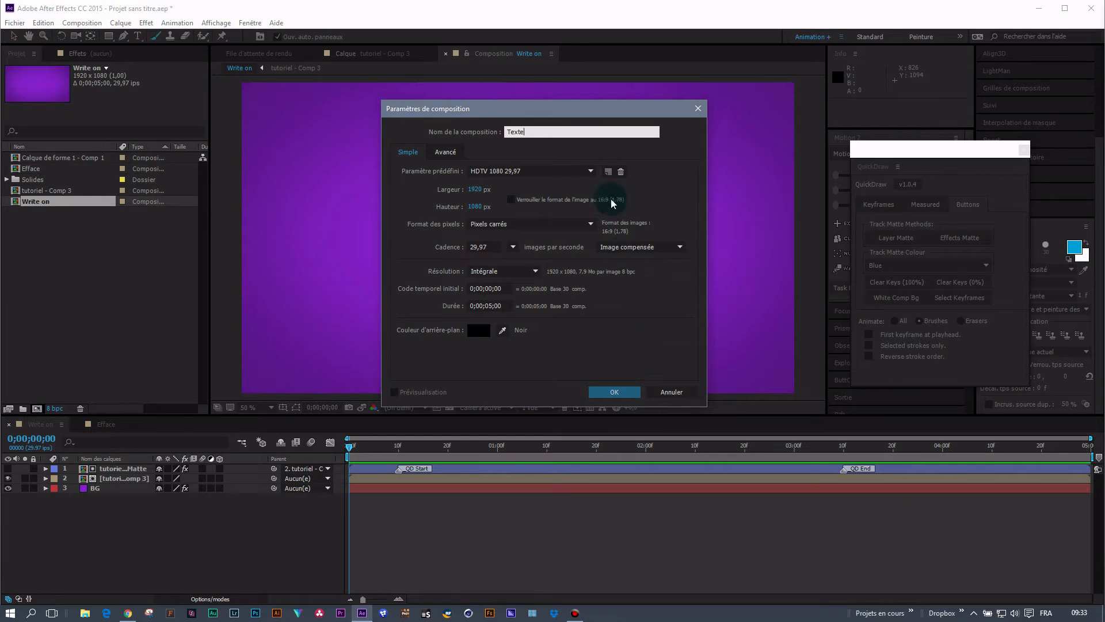
{"action": "left_click", "coordinate": [616, 392]}
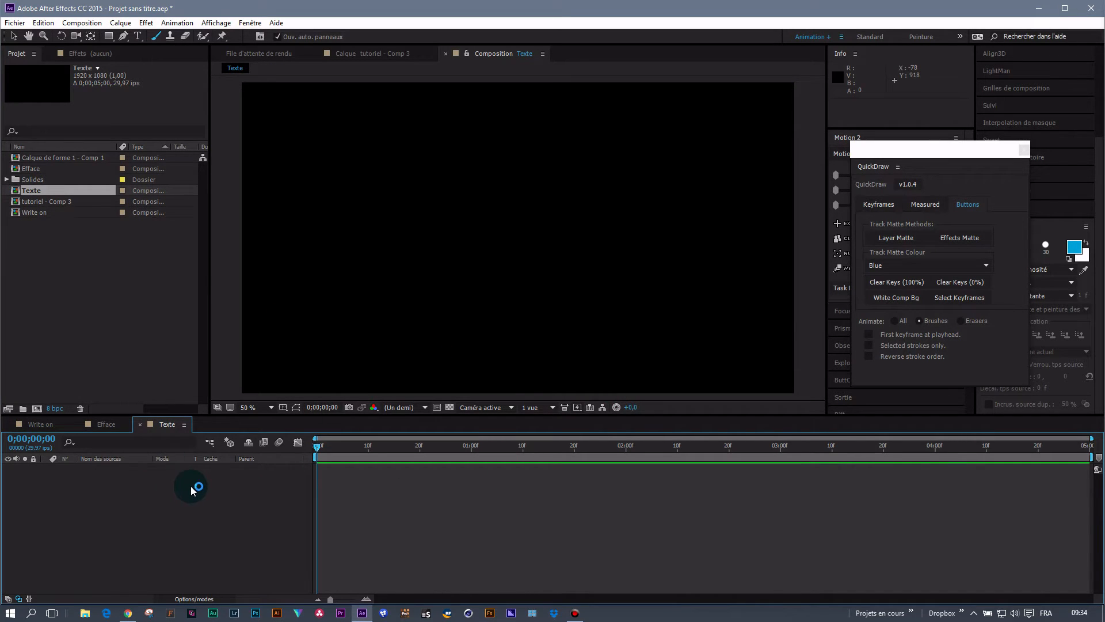
- Add a cyan solid layer to the Texte composition as its background
{"action": "right_click", "coordinate": [266, 498]}
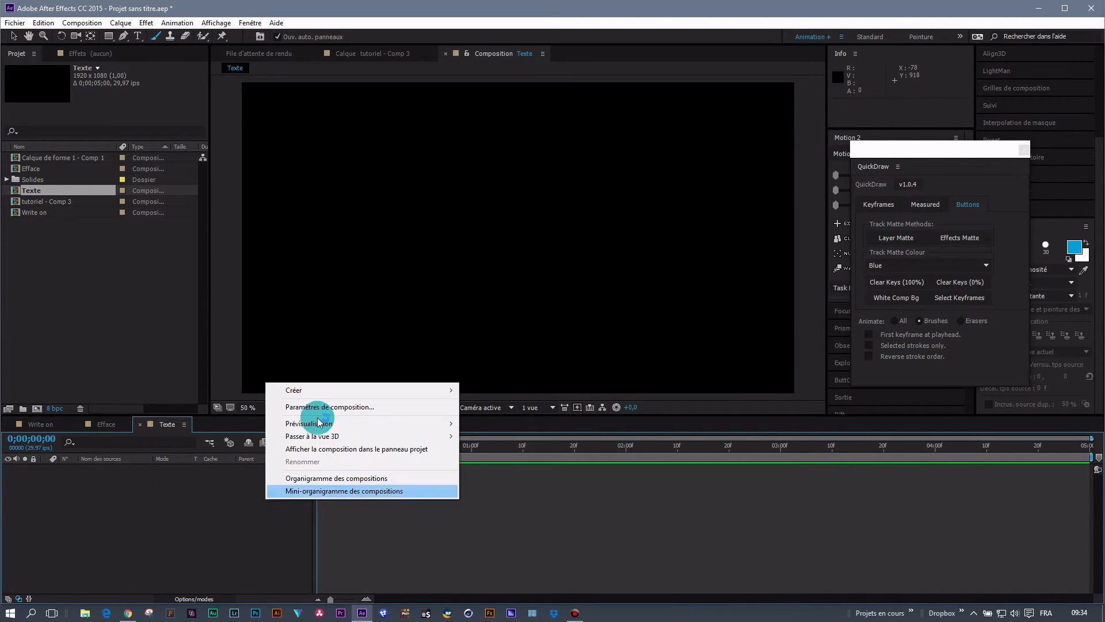
{"action": "mouse_move", "coordinate": [328, 390]}
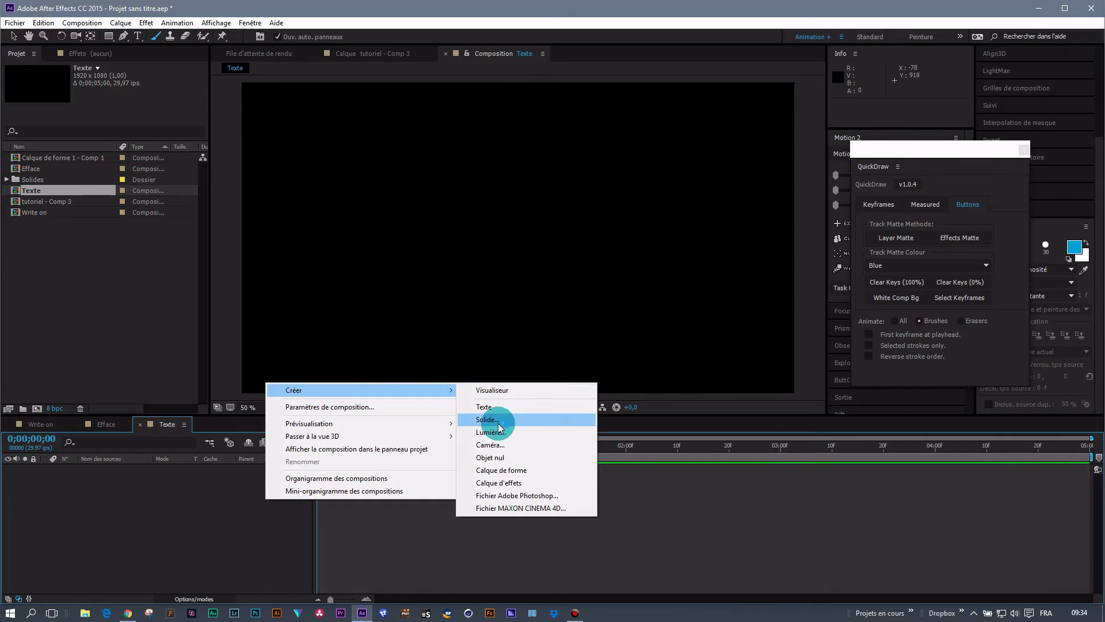
{"action": "left_click", "coordinate": [498, 426]}
{"action": "left_click", "coordinate": [847, 349]}
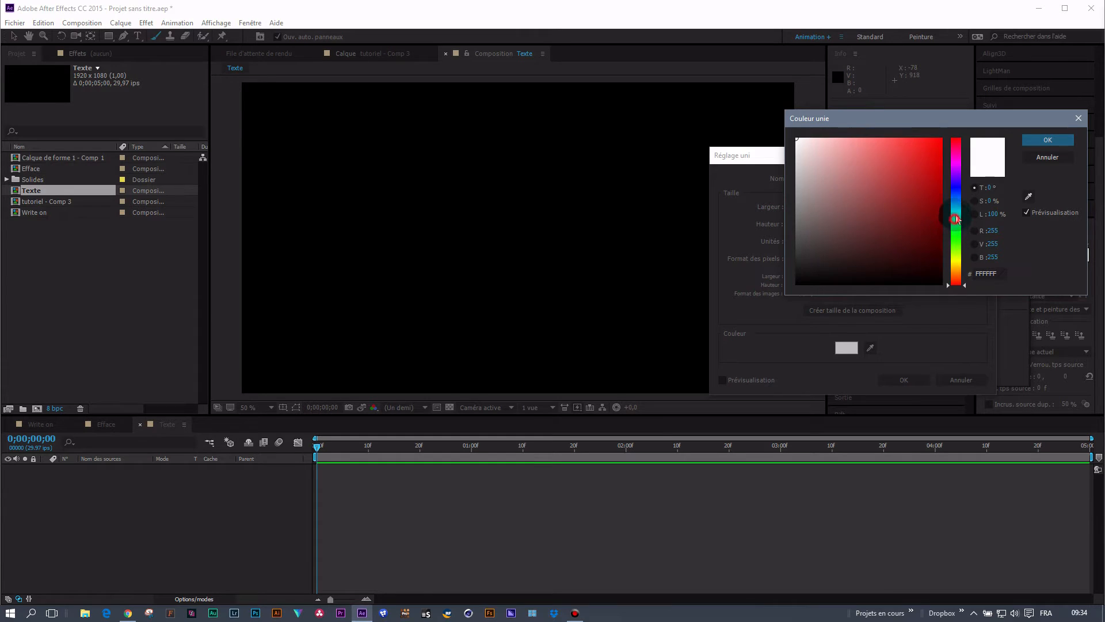
{"action": "left_click", "coordinate": [956, 212]}
{"action": "left_click_drag", "start_coordinate": [917, 167], "coordinate": [925, 156]}
{"action": "left_click", "coordinate": [1048, 140]}
{"action": "left_click", "coordinate": [904, 380]}
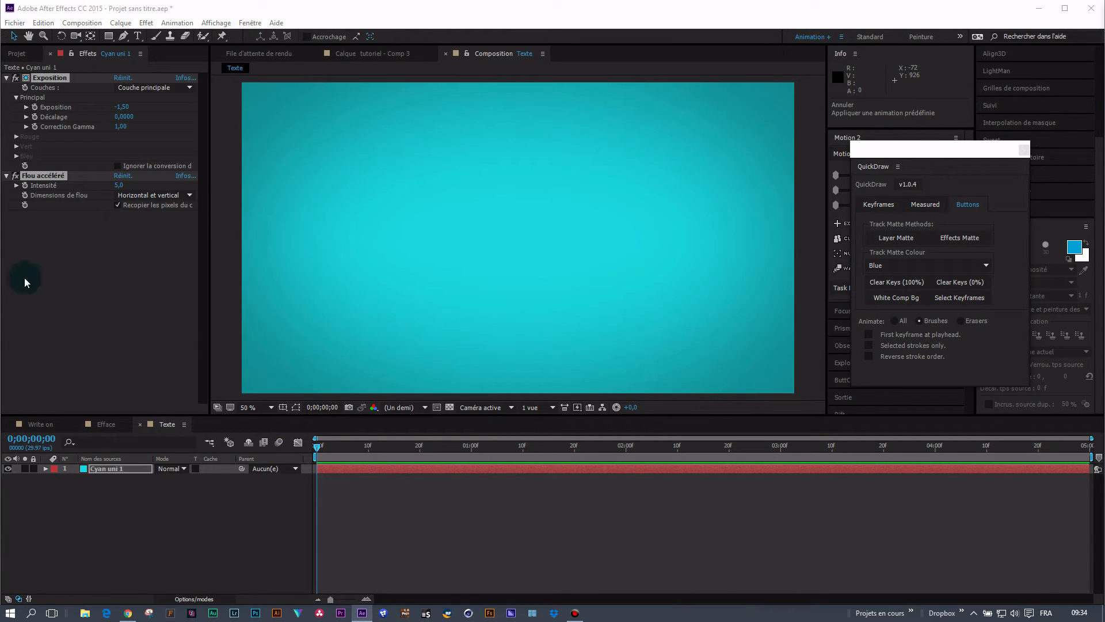
- Collapse the cyan solid's Exposition and Flou accéléré effect settings and deselect the layer
{"action": "left_click", "coordinate": [72, 275]}
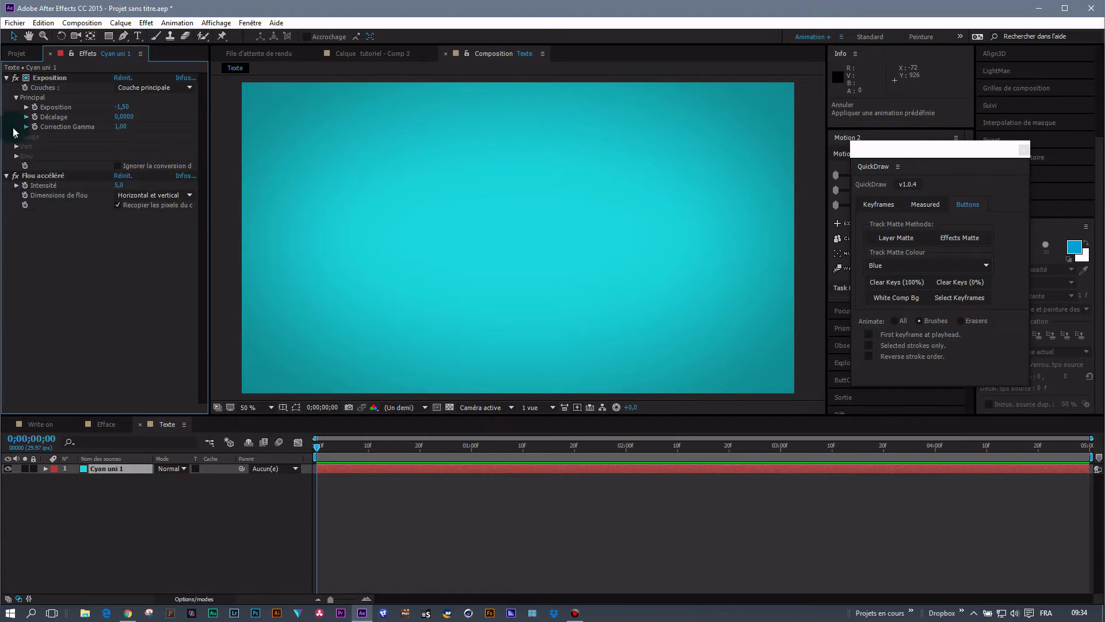
{"action": "left_click", "coordinate": [7, 78]}
{"action": "left_click", "coordinate": [7, 87]}
{"action": "left_click", "coordinate": [138, 519]}
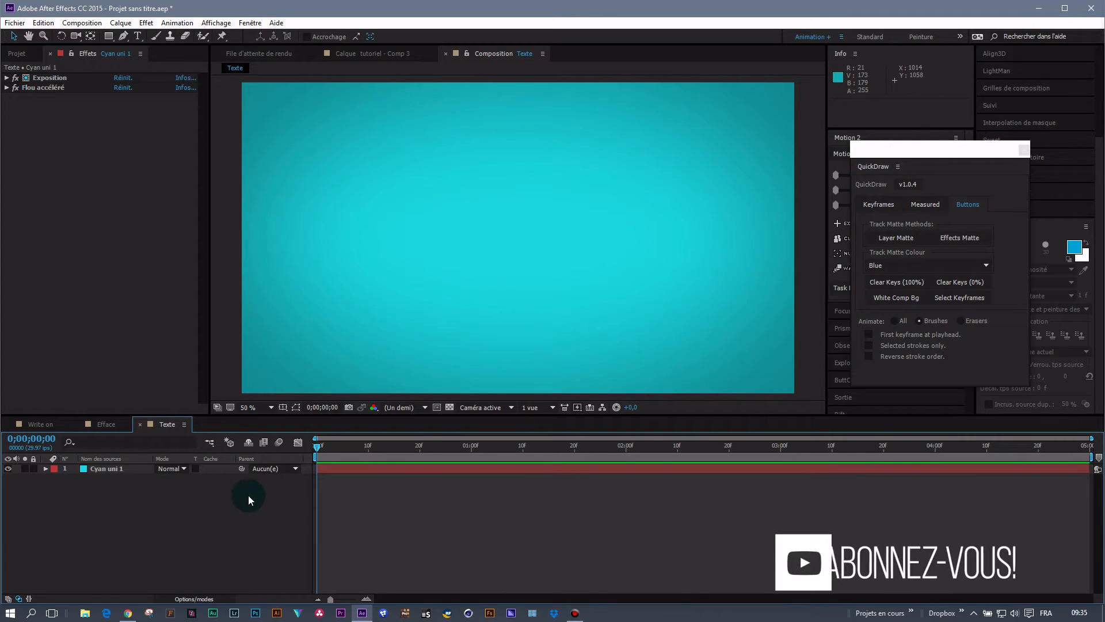
- Add a text layer reading "tutoriel" to the Texte composition
{"action": "right_click", "coordinate": [206, 505]}
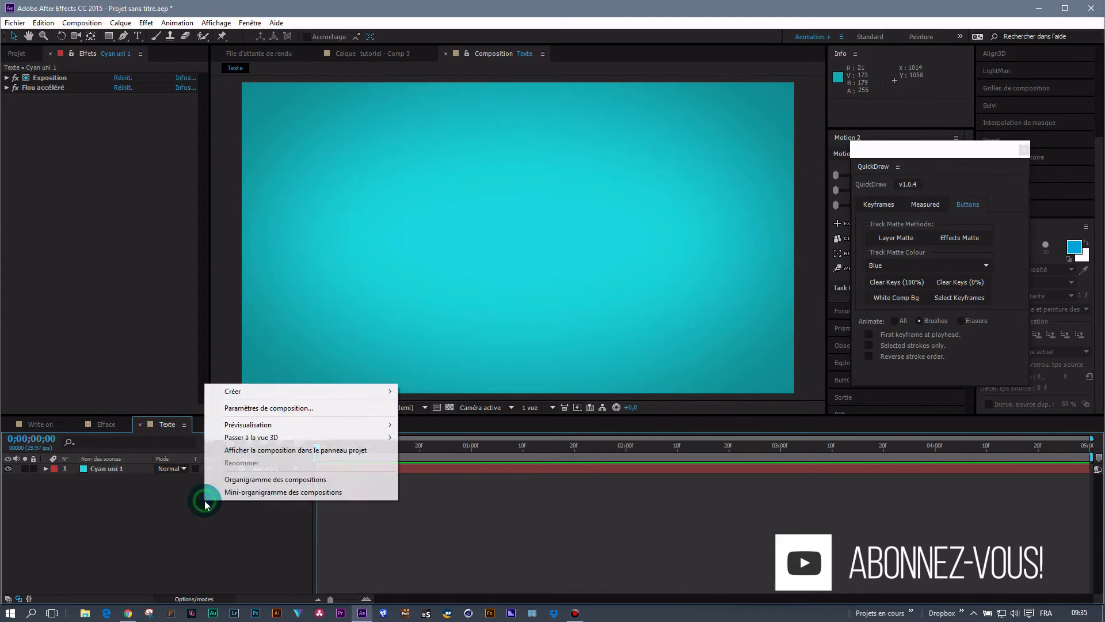
{"action": "left_click", "coordinate": [262, 390]}
{"action": "left_click", "coordinate": [427, 413]}
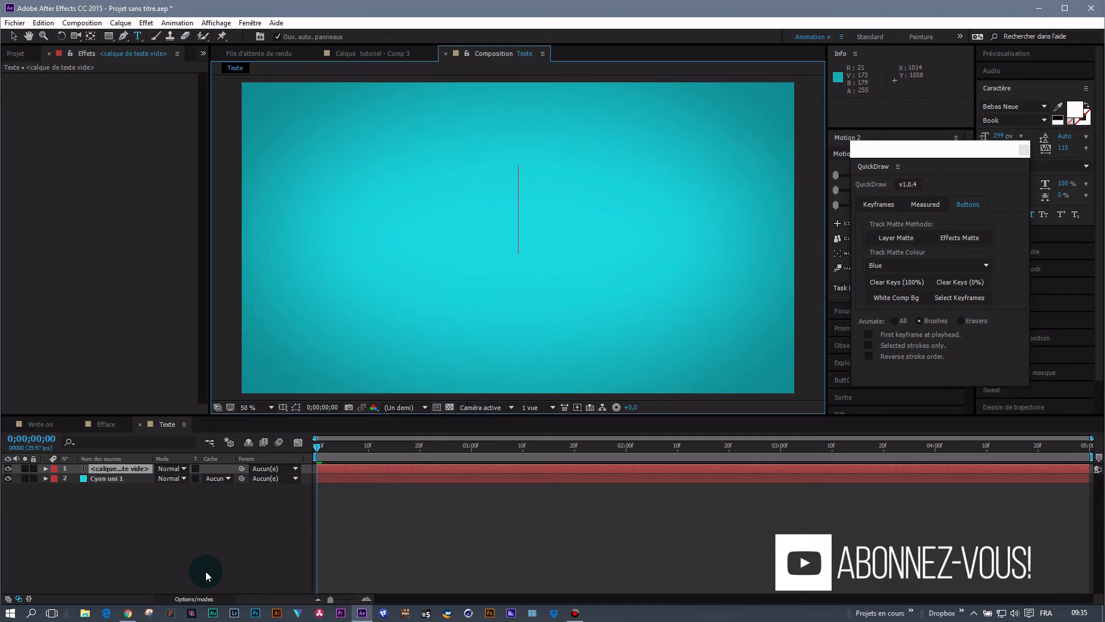
{"action": "type", "text": "tuto"}
{"action": "key", "text": "BackSpace"}
{"action": "type", "text": "toriel"}
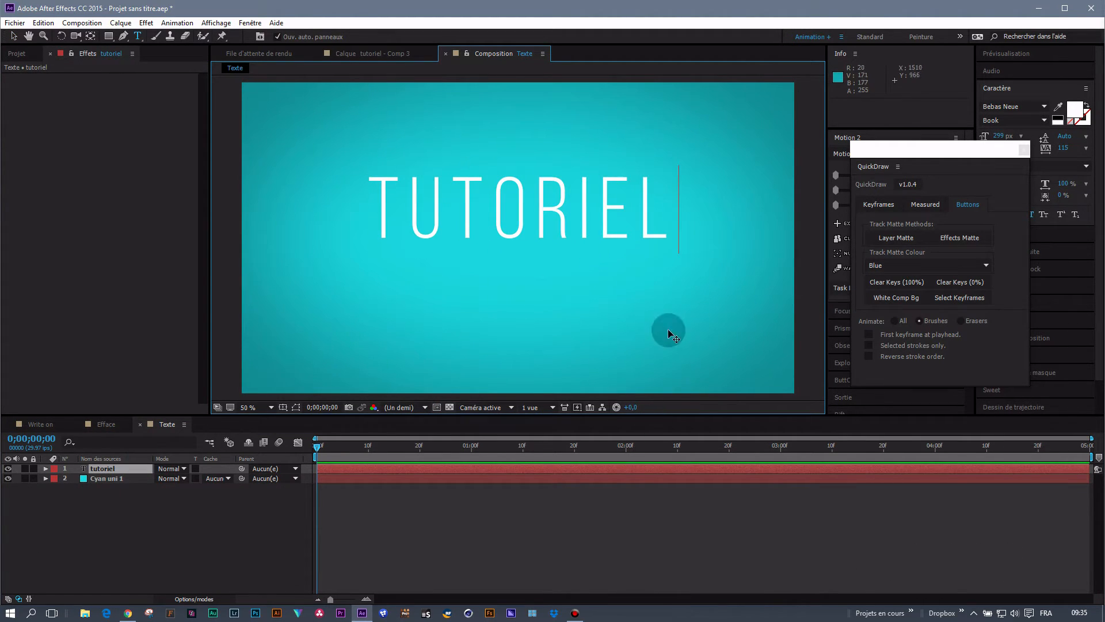
- Center the tutoriel text horizontally and vertically in the composition, with the QuickDraw window moved out of the way
{"action": "left_click_drag", "start_coordinate": [902, 152], "coordinate": [1104, 177]}
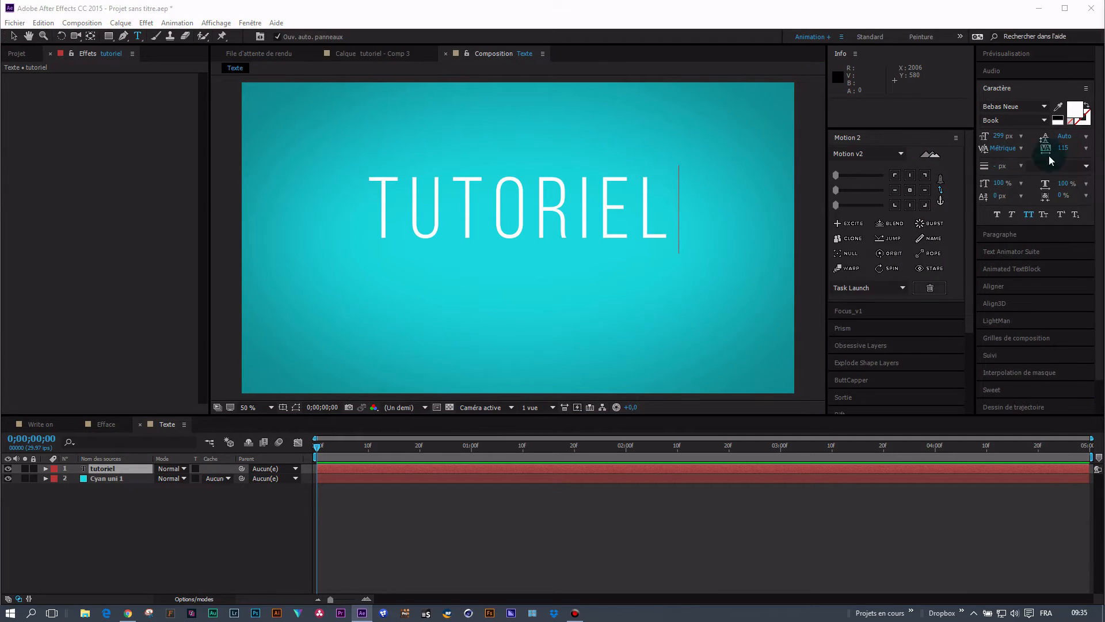
{"action": "left_click", "coordinate": [1011, 286]}
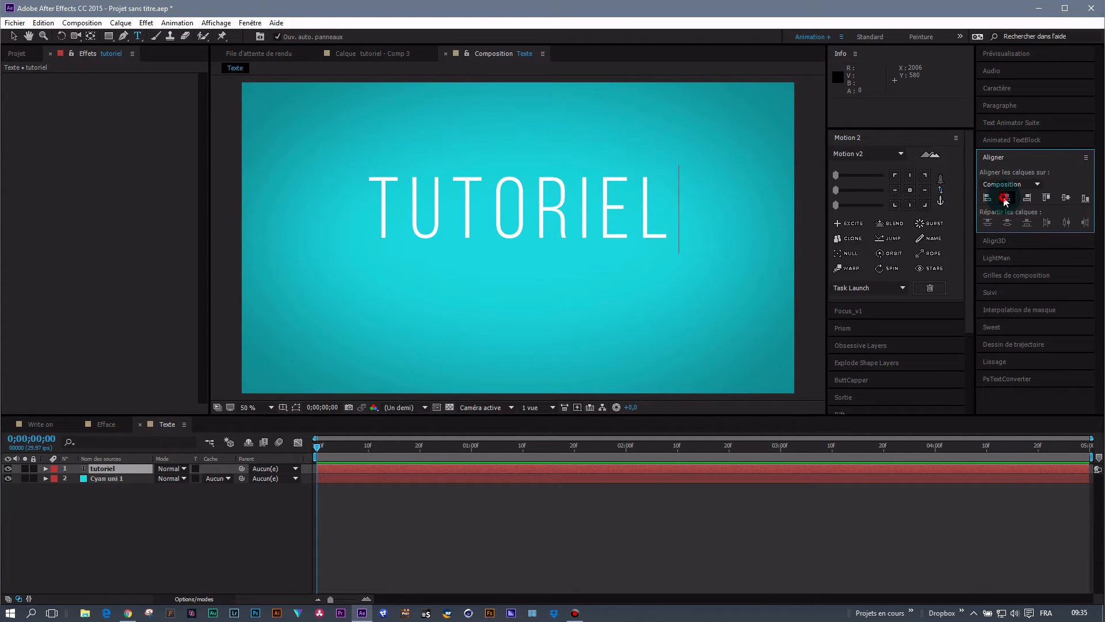
{"action": "left_click", "coordinate": [1066, 198]}
{"action": "left_click", "coordinate": [112, 527]}
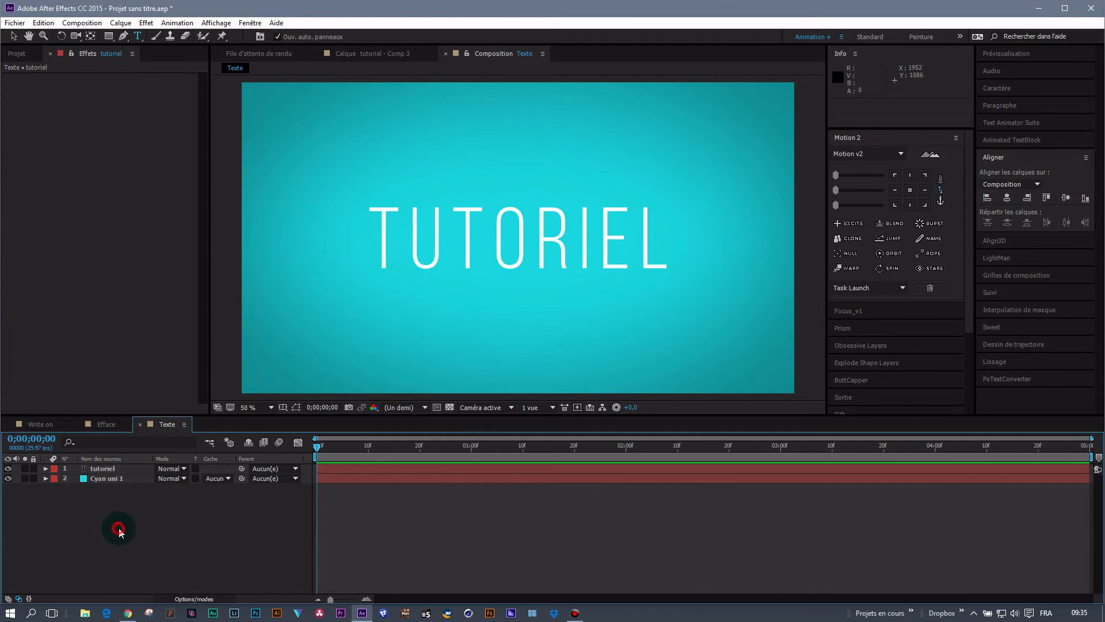
- Bring the QuickDraw window back into view and precompose the tutoriel text layer as "tutoriel - Comp 4", transferring all attributes
{"action": "left_click_drag", "start_coordinate": [1104, 177], "coordinate": [1104, 169]}
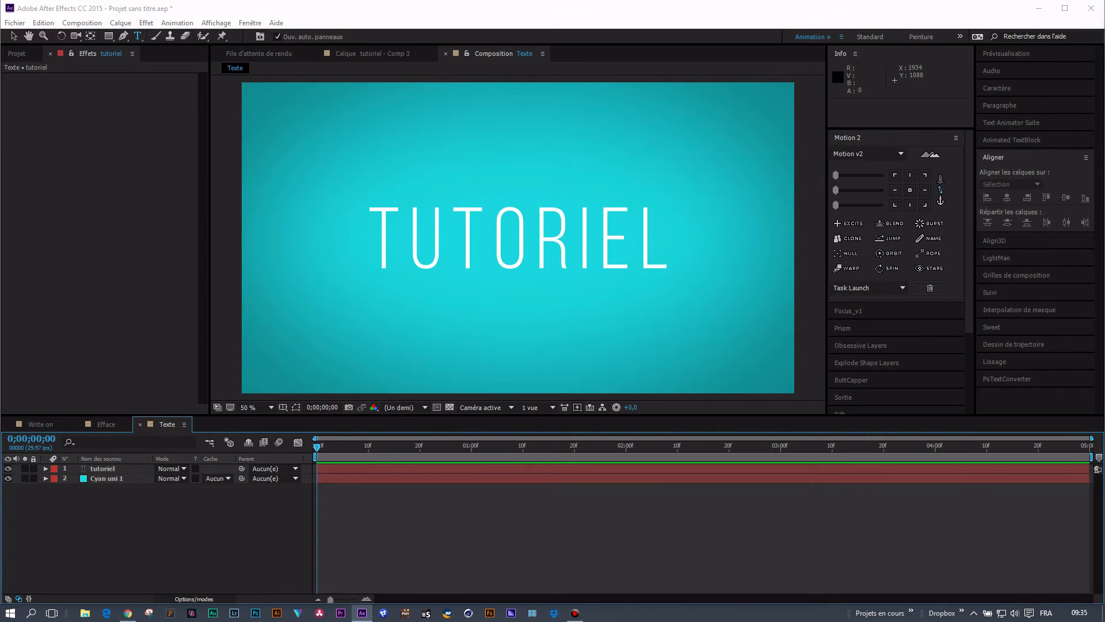
{"action": "left_click_drag", "start_coordinate": [1104, 170], "coordinate": [915, 140]}
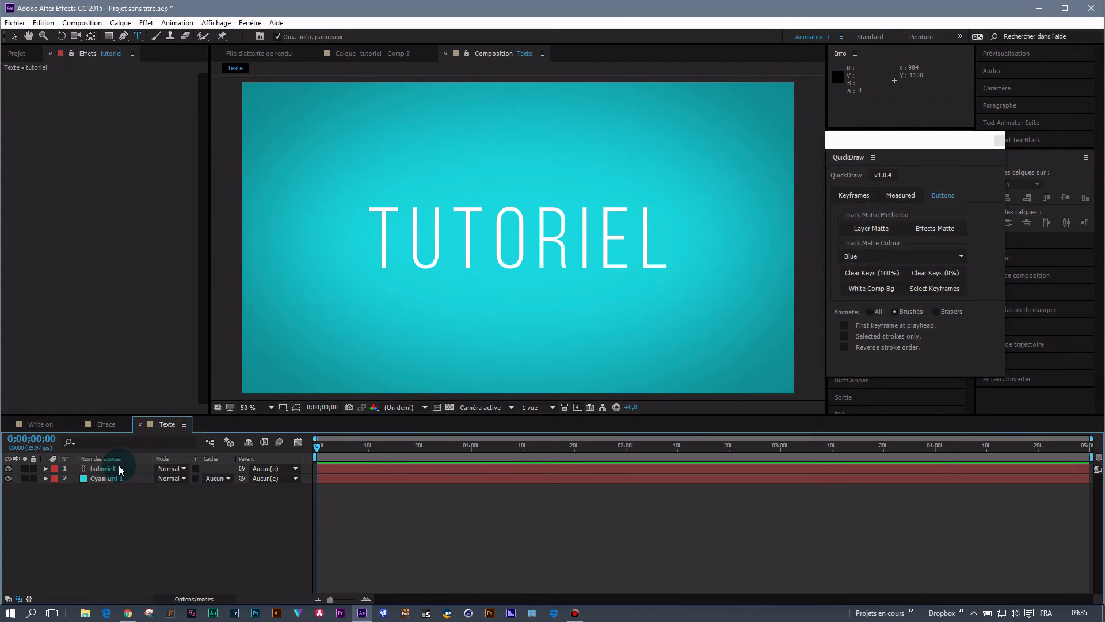
{"action": "right_click", "coordinate": [120, 470]}
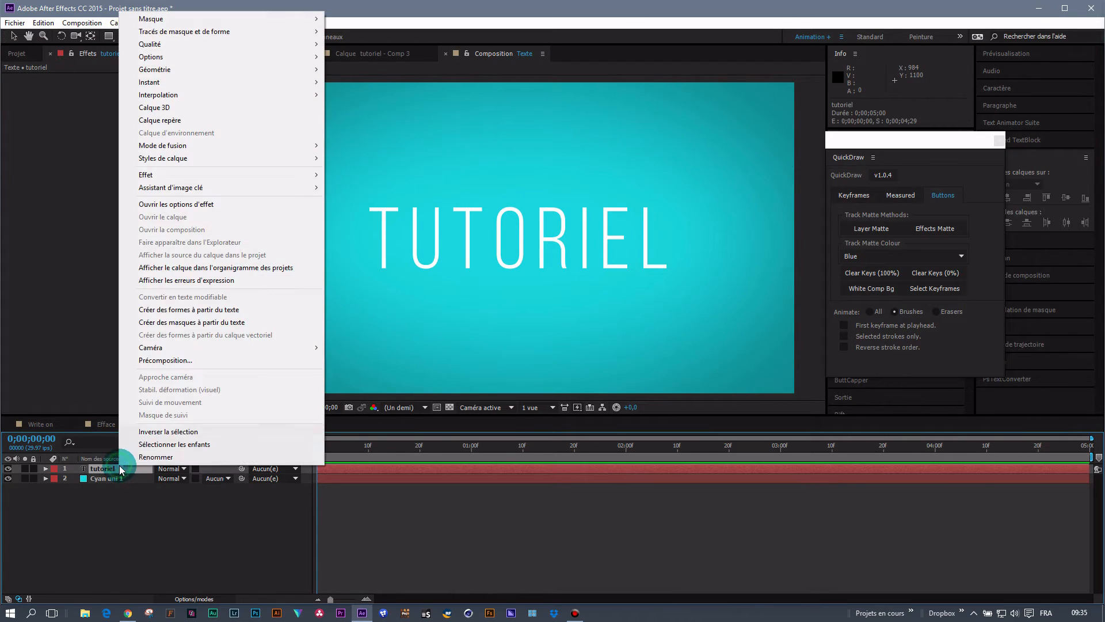
{"action": "left_click", "coordinate": [180, 362]}
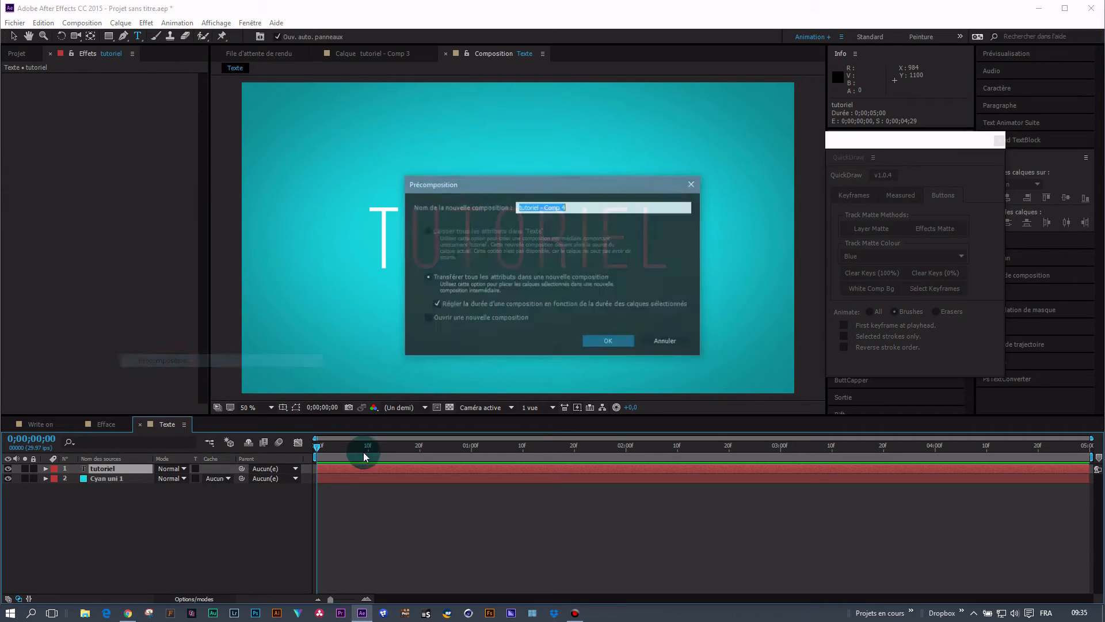
{"action": "left_click", "coordinate": [606, 341]}
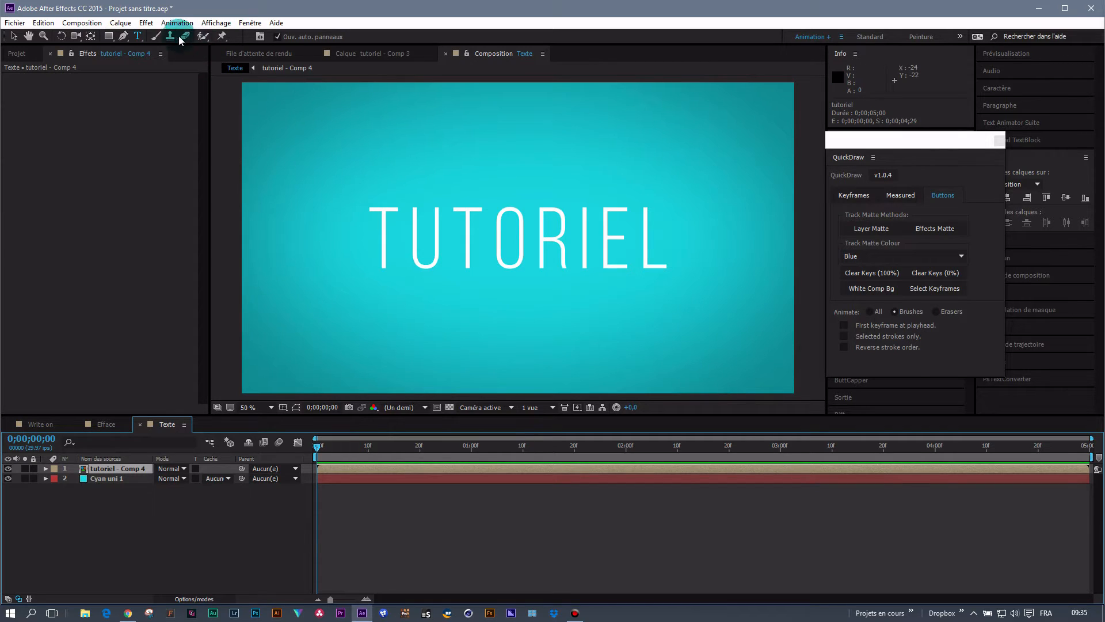
- Activate the Brush tool, open the tutoriel - Comp 4 layer for painting, and move the QuickDraw window clear of the brush settings
{"action": "left_click", "coordinate": [155, 36]}
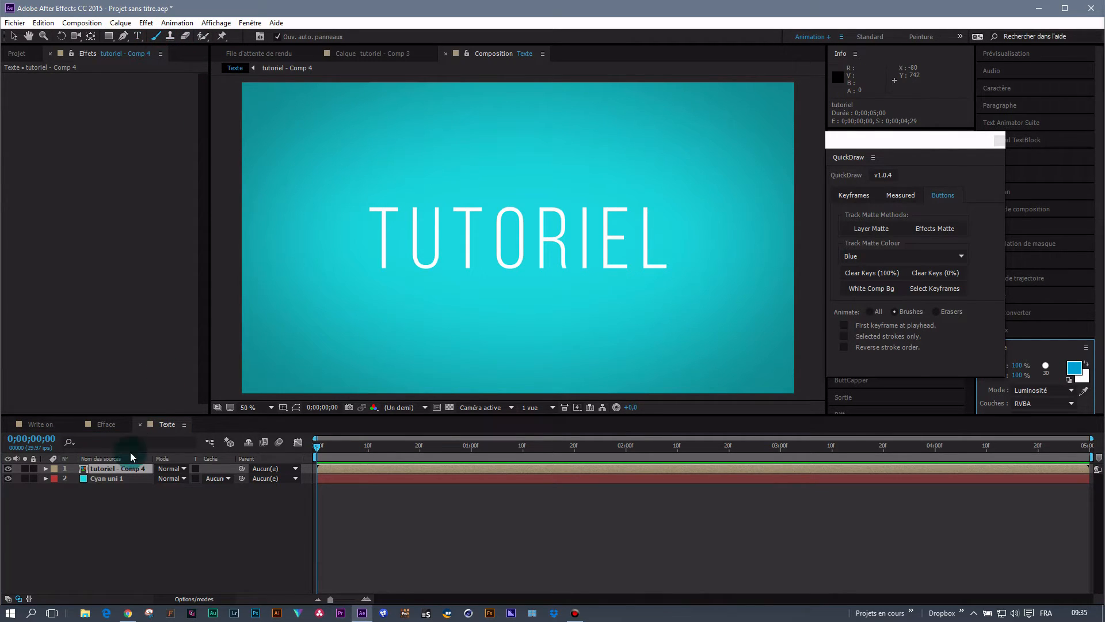
{"action": "double_click", "coordinate": [126, 468]}
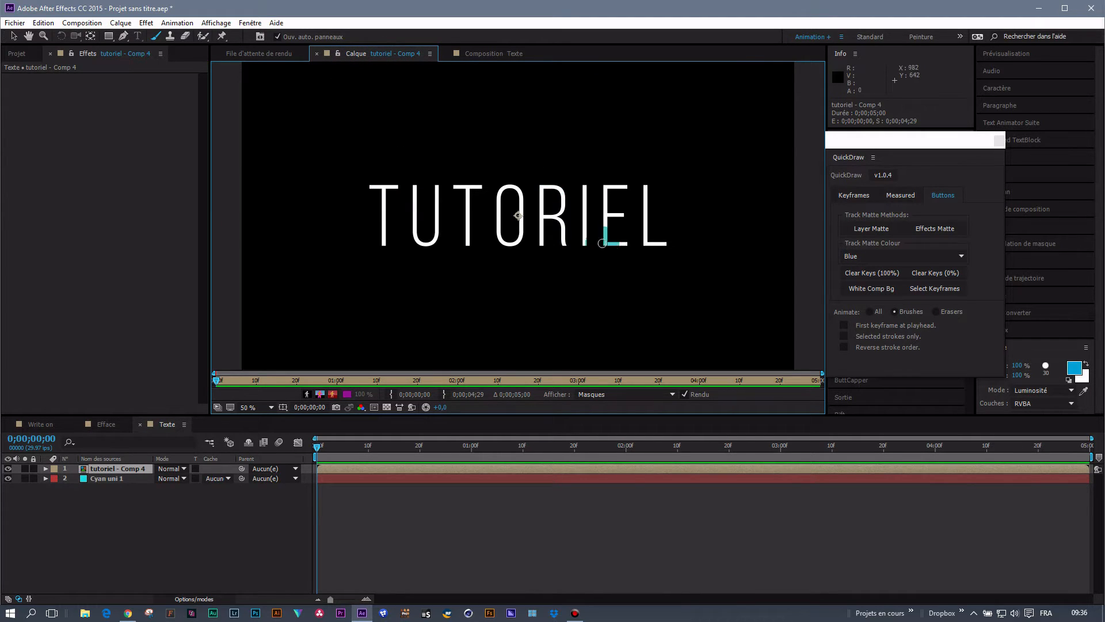
{"action": "left_click_drag", "start_coordinate": [897, 140], "coordinate": [930, 118]}
{"action": "left_click_drag", "start_coordinate": [612, 240], "coordinate": [601, 255]}
{"action": "key", "text": "ctrl+z"}
{"action": "left_click_drag", "start_coordinate": [415, 202], "coordinate": [416, 187]}
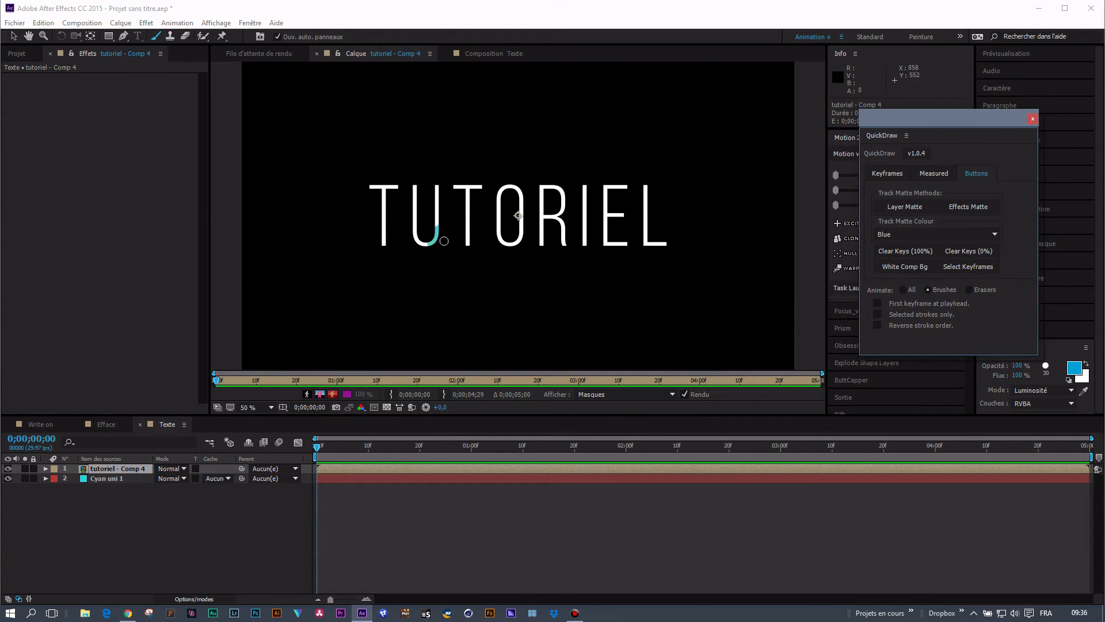
{"action": "left_click_drag", "start_coordinate": [938, 117], "coordinate": [114, 123]}
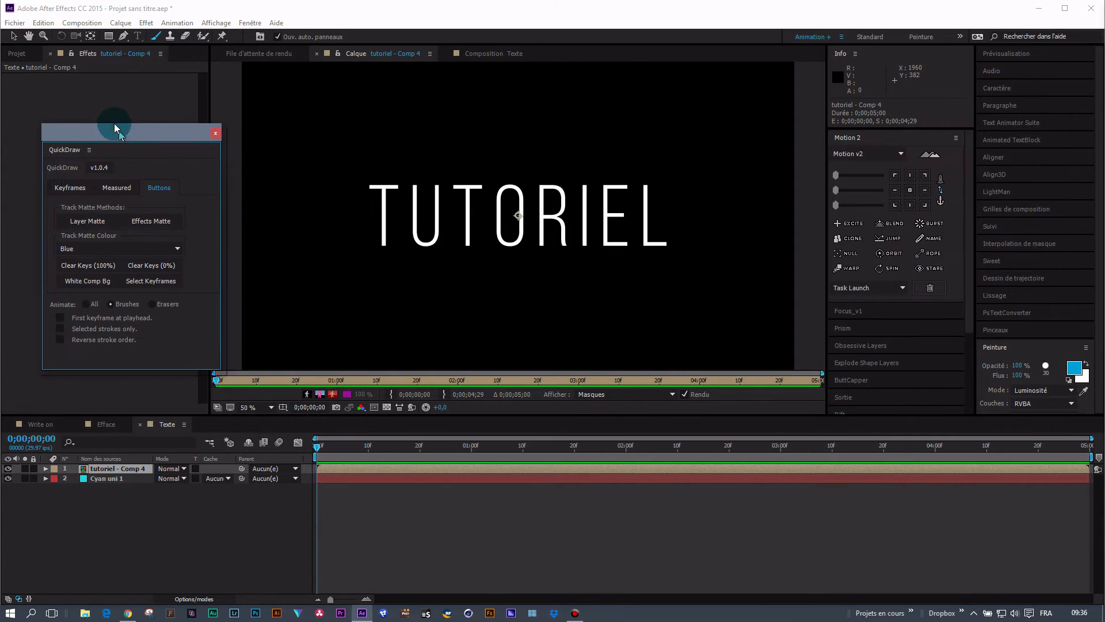
- Set the brush diameter to 31 px so the brush is wider than the letter strokes
{"action": "left_click", "coordinate": [1018, 329]}
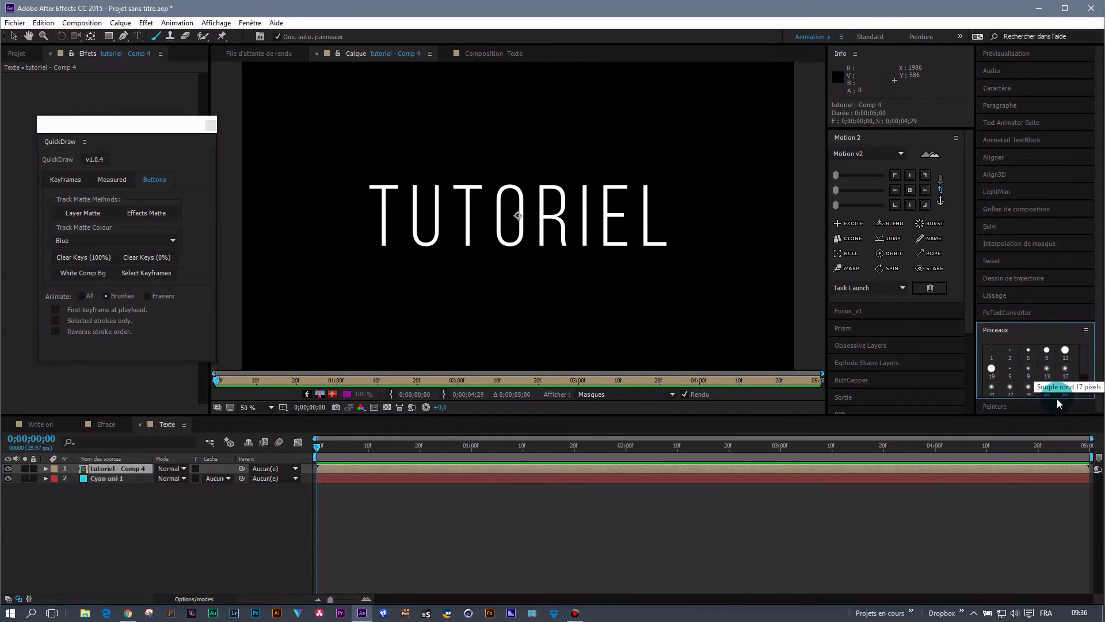
{"action": "left_click_drag", "start_coordinate": [1057, 398], "coordinate": [1061, 544]}
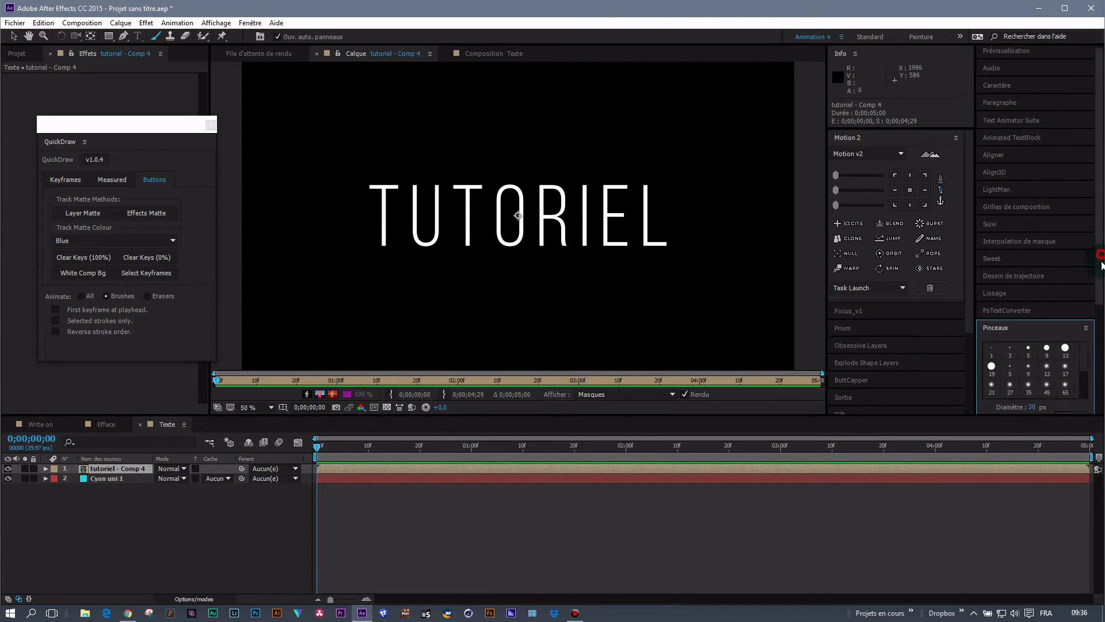
{"action": "scroll", "coordinate": [1091, 264], "scroll_direction": "down", "scroll_amount": 3}
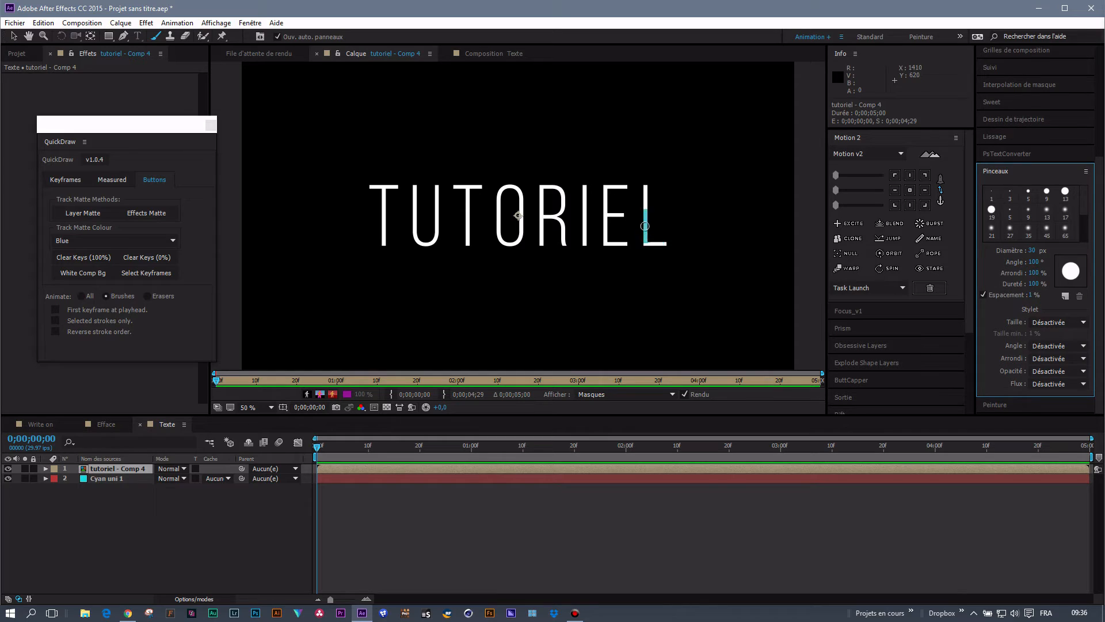
{"action": "mouse_move", "coordinate": [1034, 252]}
{"action": "left_mouse_down"}
{"action": "mouse_move", "coordinate": [1078, 249]}
{"action": "mouse_move", "coordinate": [1036, 252]}
{"action": "left_mouse_up"}
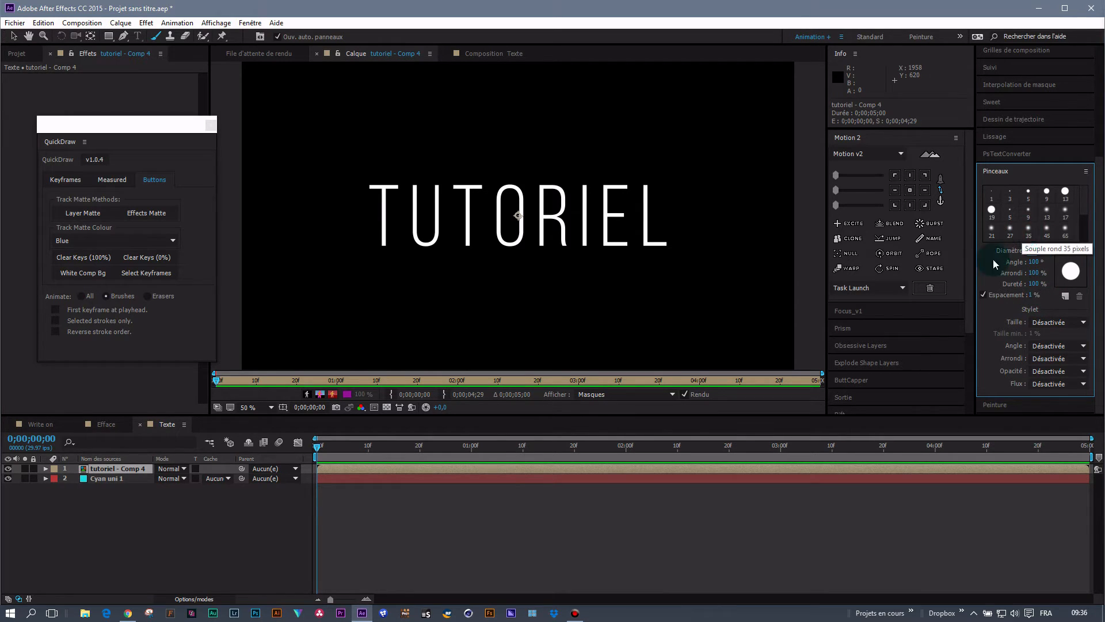
{"action": "left_click", "coordinate": [1004, 172]}
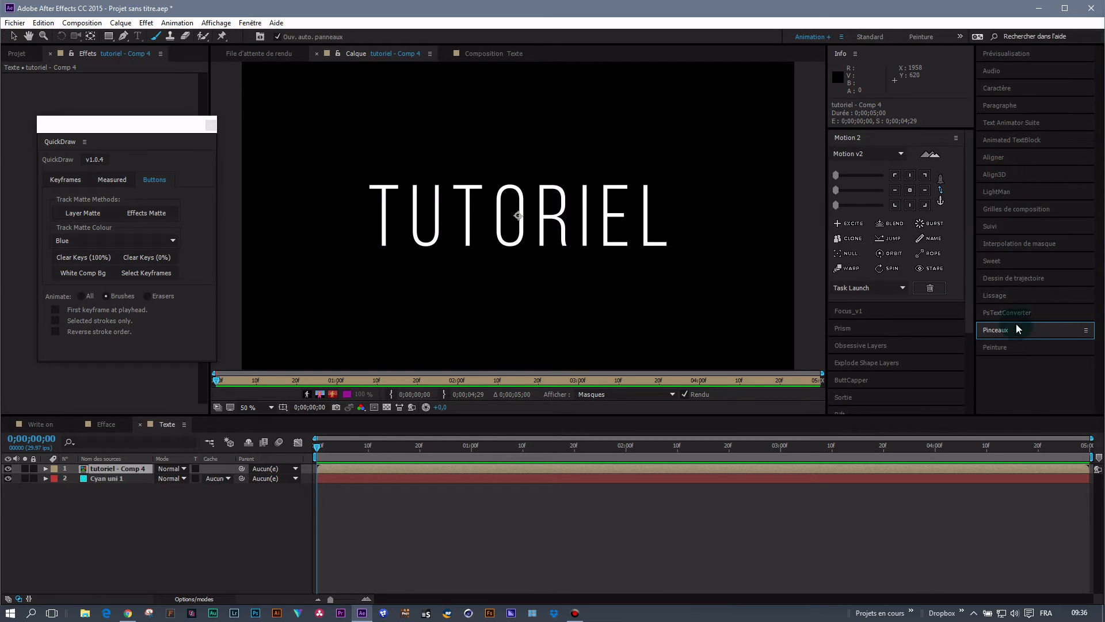
- Check the stroke duration options in the Peinture settings, keeping Constante, and collapse the settings
{"action": "left_click", "coordinate": [1017, 345]}
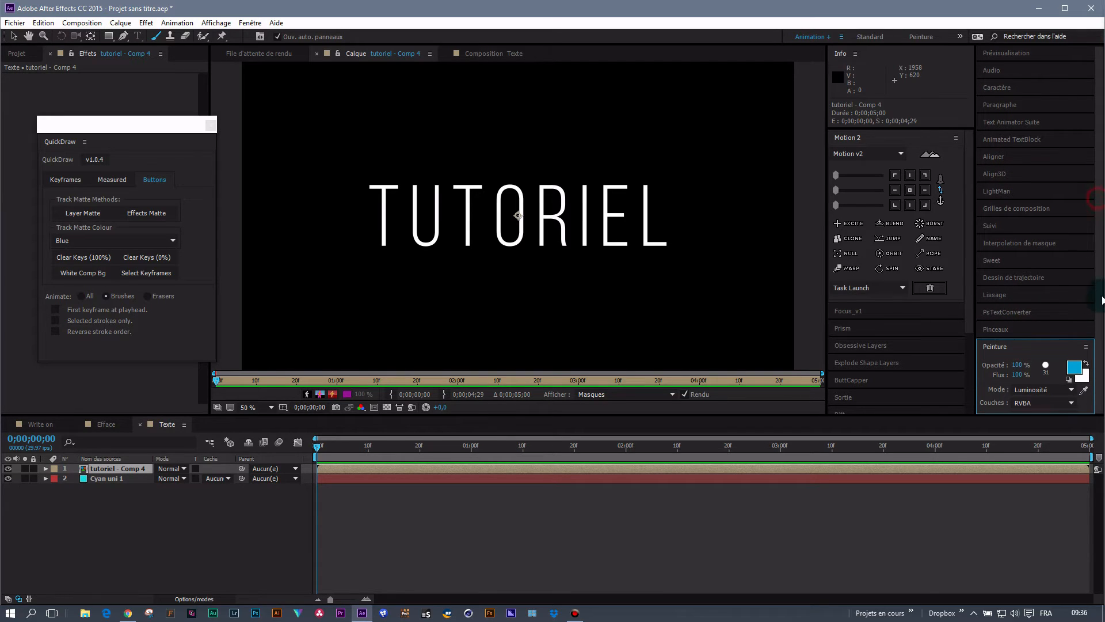
{"action": "left_click_drag", "start_coordinate": [1061, 418], "coordinate": [1067, 503]}
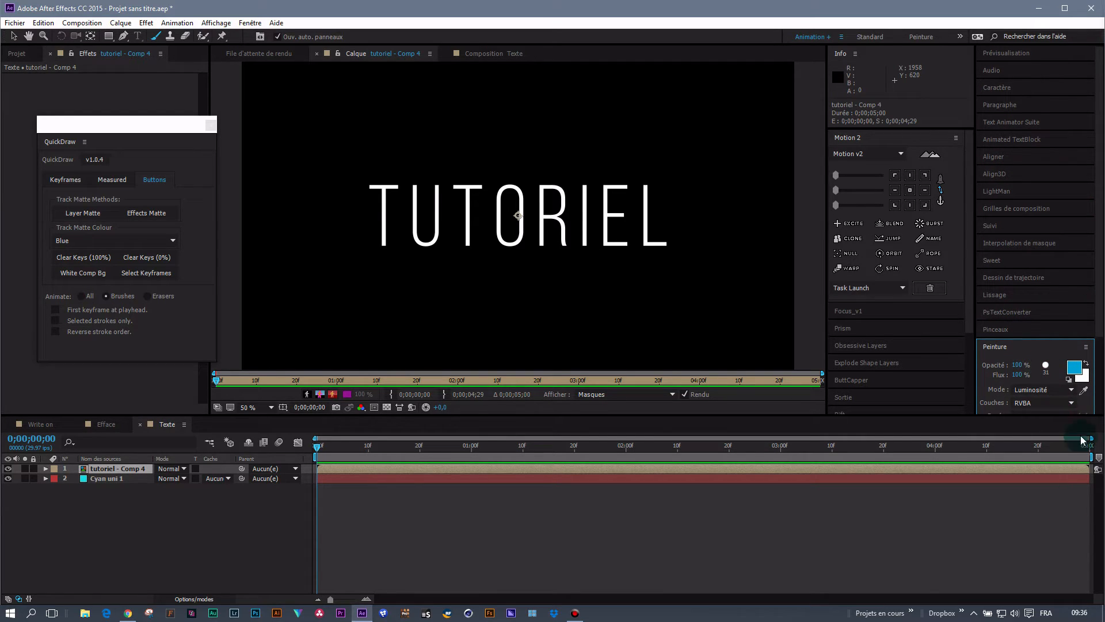
{"action": "scroll", "coordinate": [1099, 294], "scroll_direction": "down", "scroll_amount": 3}
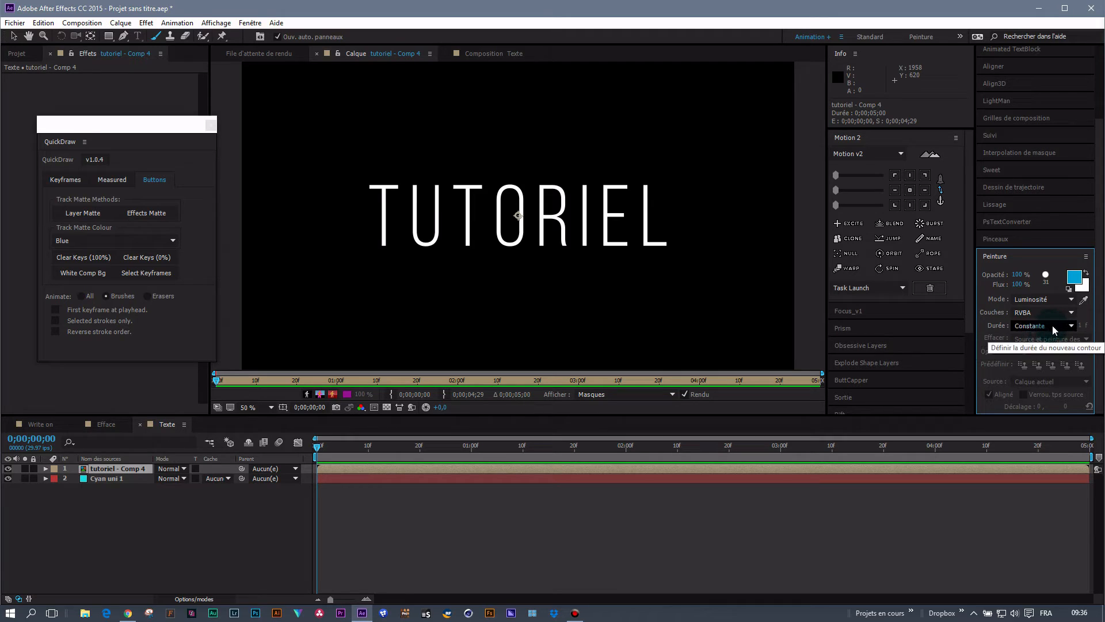
{"action": "left_click", "coordinate": [1055, 325]}
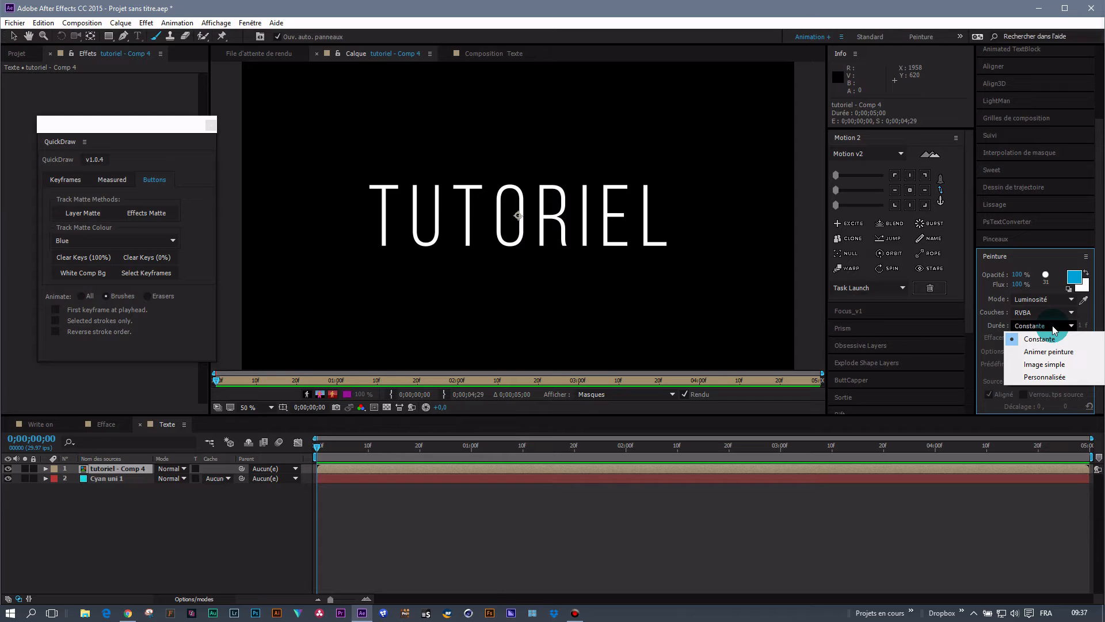
{"action": "left_click", "coordinate": [1055, 328]}
{"action": "left_click", "coordinate": [1046, 257]}
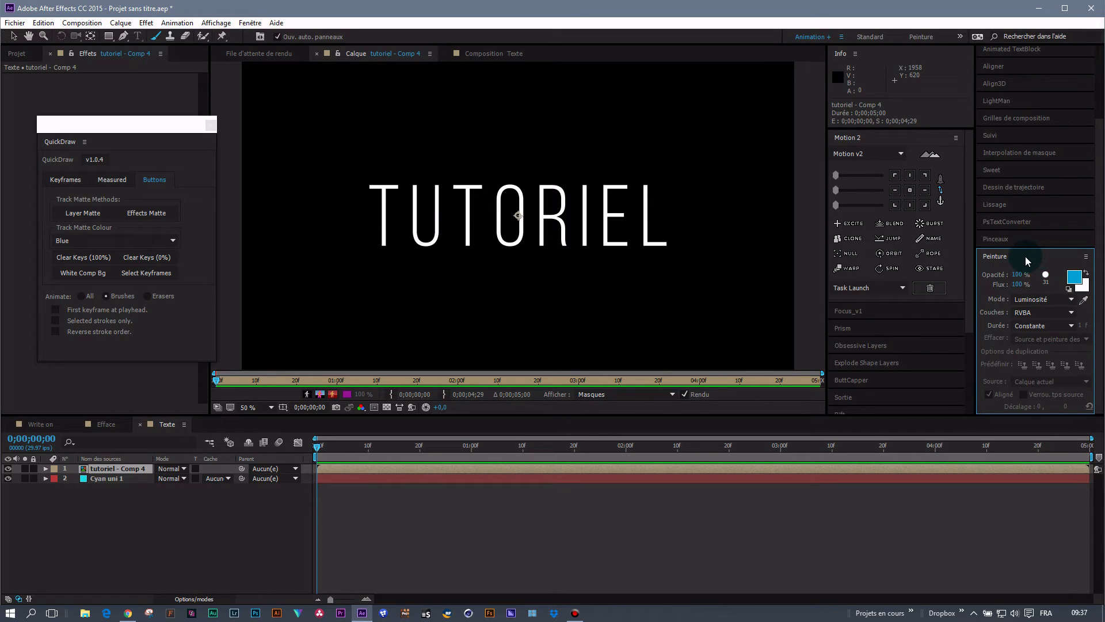
{"action": "left_click", "coordinate": [1024, 257]}
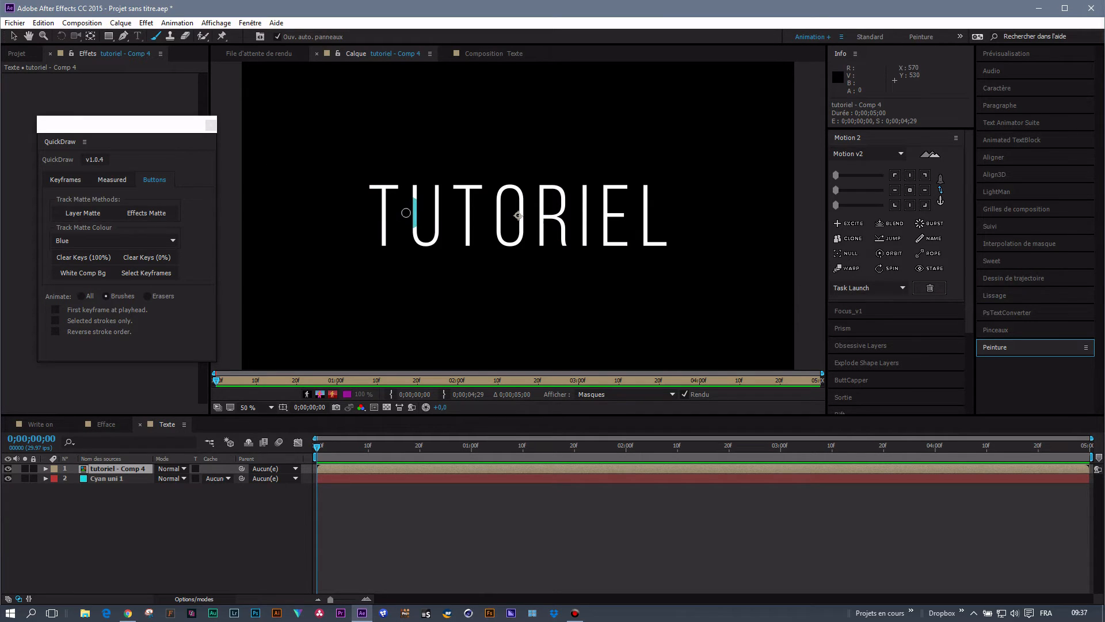
- Paint blue brush strokes over the letters T, U, T and O of the word, covering each letter in writing order
{"action": "scroll", "coordinate": [407, 213], "scroll_direction": "up", "scroll_amount": 1}
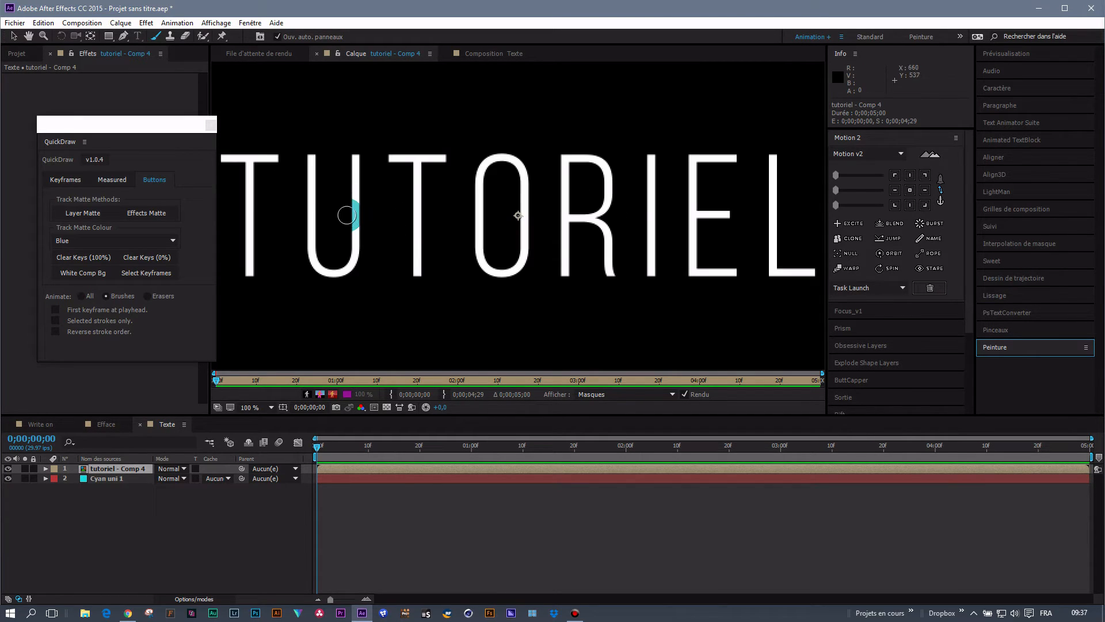
{"action": "scroll", "coordinate": [349, 216], "scroll_direction": "left", "scroll_amount": 4}
{"action": "key", "text": "space"}
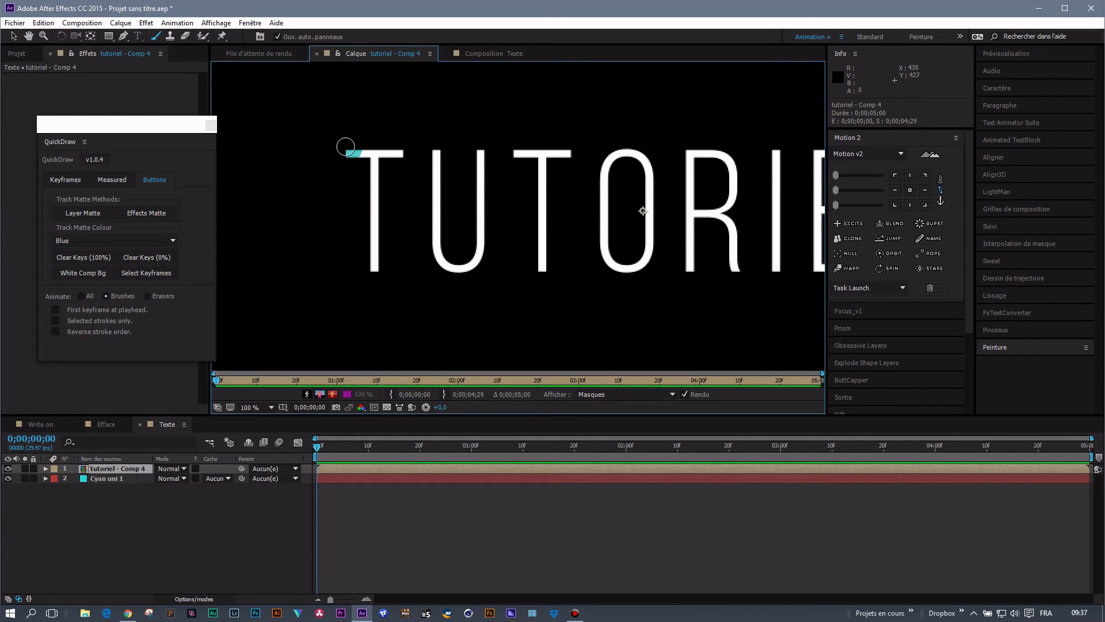
{"action": "mouse_move", "coordinate": [347, 149]}
{"action": "left_mouse_down"}
{"action": "mouse_move", "coordinate": [359, 169]}
{"action": "mouse_move", "coordinate": [374, 164]}
{"action": "mouse_move", "coordinate": [377, 229]}
{"action": "mouse_move", "coordinate": [373, 156]}
{"action": "left_mouse_up"}
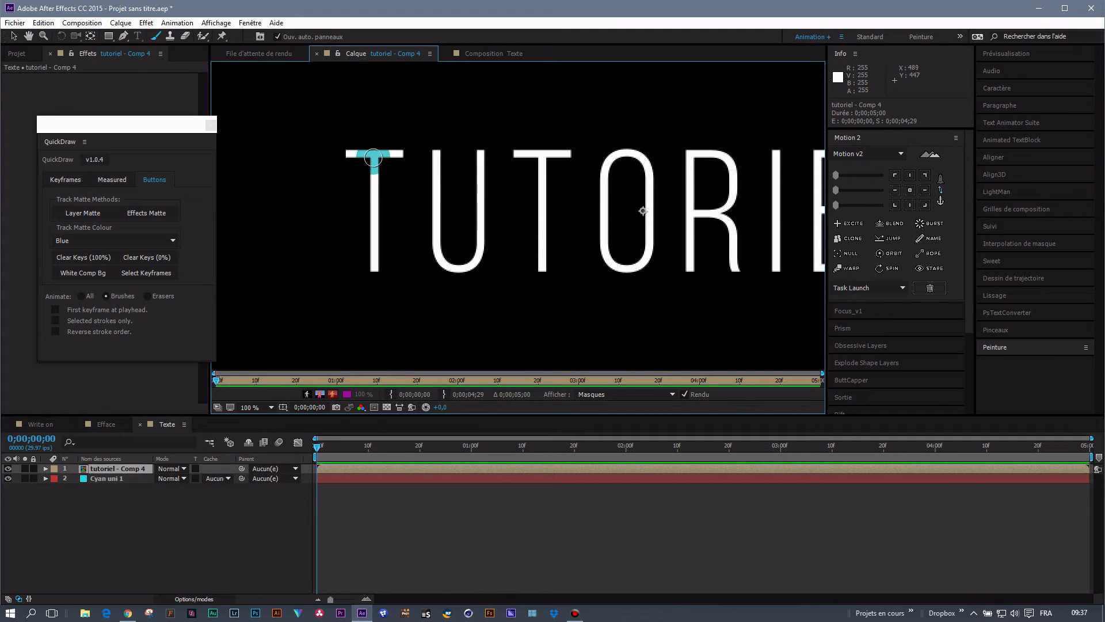
{"action": "left_click_drag", "start_coordinate": [373, 132], "coordinate": [375, 157]}
{"action": "left_click_drag", "start_coordinate": [374, 165], "coordinate": [375, 275]}
{"action": "left_click_drag", "start_coordinate": [336, 151], "coordinate": [411, 151]}
{"action": "mouse_move", "coordinate": [438, 168]}
{"action": "left_mouse_down"}
{"action": "mouse_move", "coordinate": [439, 141]}
{"action": "mouse_move", "coordinate": [439, 241]}
{"action": "mouse_move", "coordinate": [460, 272]}
{"action": "mouse_move", "coordinate": [487, 242]}
{"action": "mouse_move", "coordinate": [480, 145]}
{"action": "left_mouse_up"}
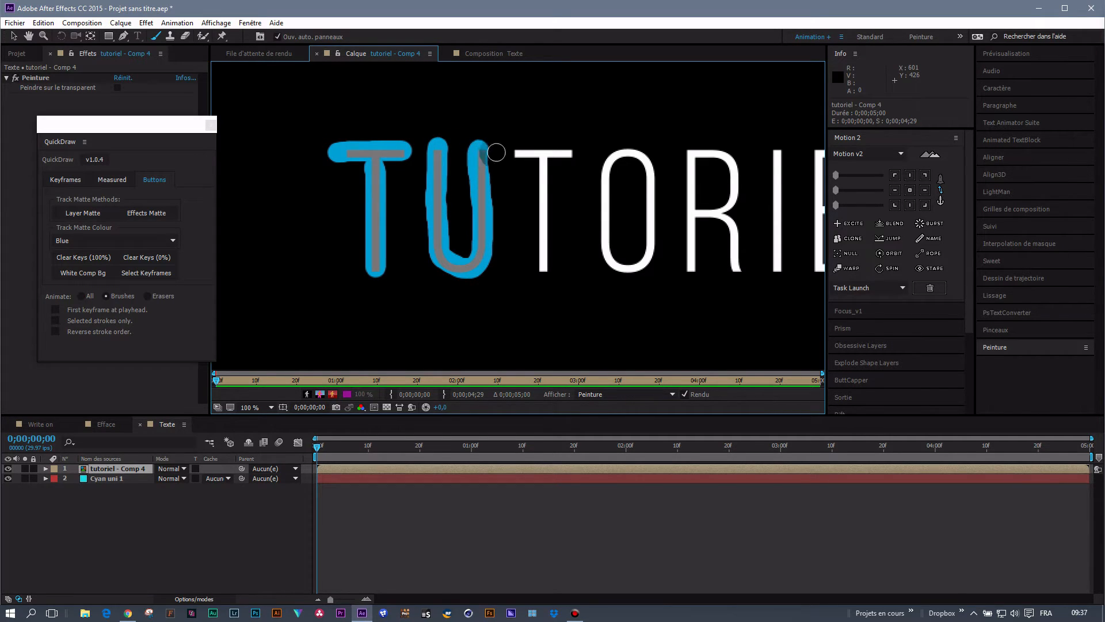
{"action": "left_click_drag", "start_coordinate": [542, 159], "coordinate": [544, 288]}
{"action": "mouse_move", "coordinate": [518, 154]}
{"action": "left_mouse_down"}
{"action": "mouse_move", "coordinate": [575, 155]}
{"action": "mouse_move", "coordinate": [609, 177]}
{"action": "mouse_move", "coordinate": [621, 154]}
{"action": "mouse_move", "coordinate": [603, 196]}
{"action": "mouse_move", "coordinate": [618, 268]}
{"action": "mouse_move", "coordinate": [639, 266]}
{"action": "mouse_move", "coordinate": [653, 234]}
{"action": "mouse_move", "coordinate": [647, 167]}
{"action": "mouse_move", "coordinate": [623, 153]}
{"action": "mouse_move", "coordinate": [649, 169]}
{"action": "left_mouse_up"}
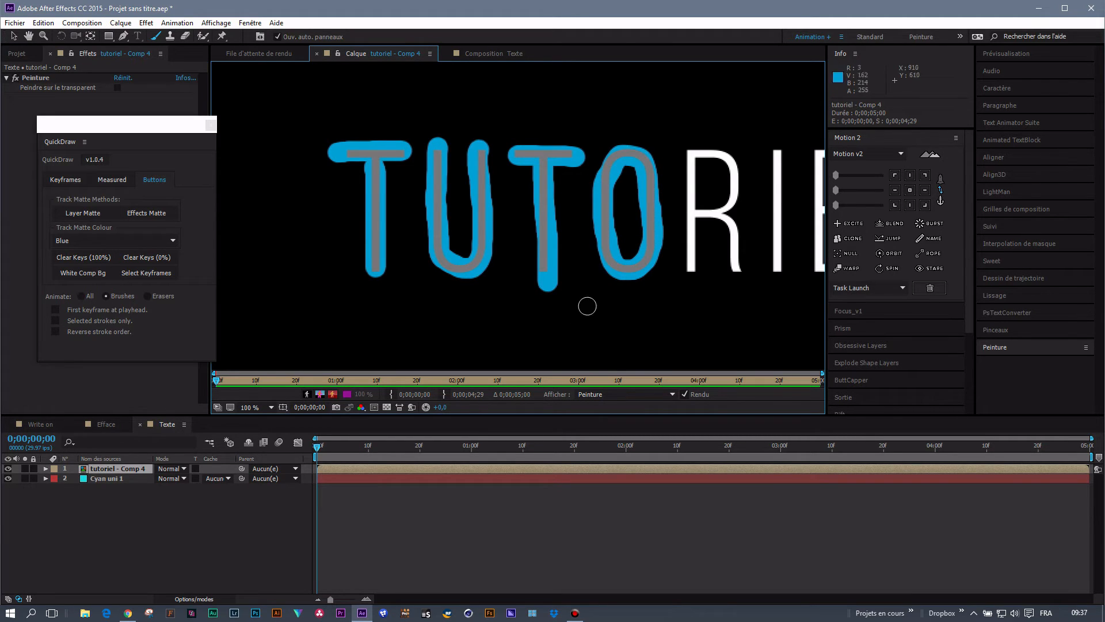
- Paint blue brush strokes over the remaining letters R, I, E and L so the whole word is covered
{"action": "left_click_drag", "start_coordinate": [691, 260], "coordinate": [430, 264]}
{"action": "key", "text": "ctrl+z"}
{"action": "left_click_drag", "start_coordinate": [440, 154], "coordinate": [442, 156]}
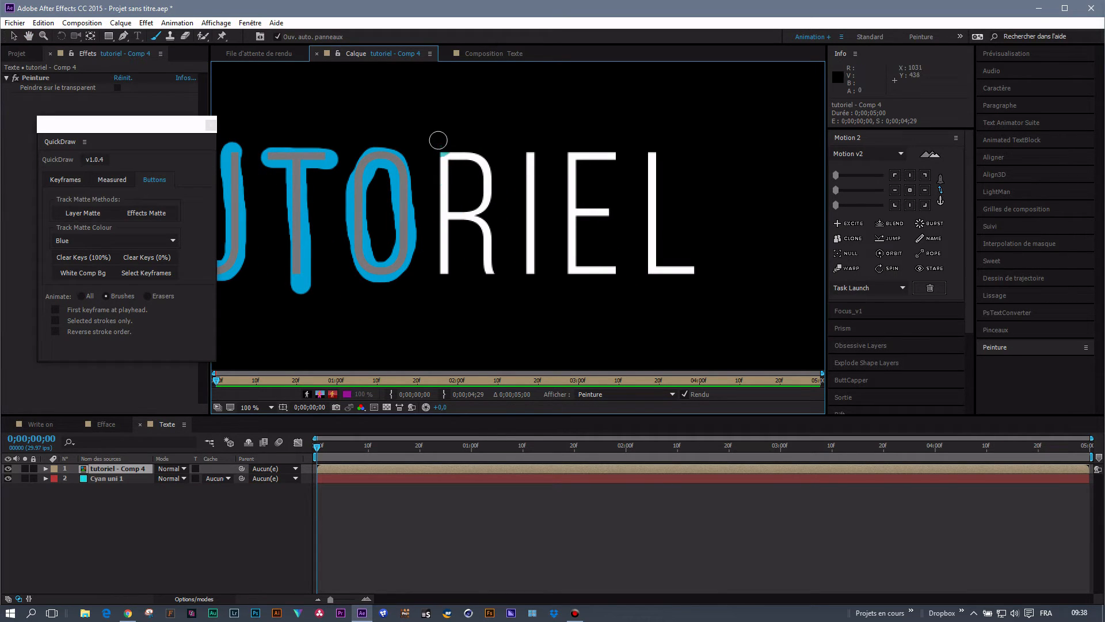
{"action": "left_click_drag", "start_coordinate": [438, 135], "coordinate": [444, 285]}
{"action": "mouse_move", "coordinate": [441, 144]}
{"action": "left_mouse_down"}
{"action": "mouse_move", "coordinate": [484, 167]}
{"action": "mouse_move", "coordinate": [484, 198]}
{"action": "mouse_move", "coordinate": [454, 212]}
{"action": "mouse_move", "coordinate": [485, 222]}
{"action": "mouse_move", "coordinate": [506, 278]}
{"action": "left_mouse_up"}
{"action": "left_click_drag", "start_coordinate": [533, 151], "coordinate": [530, 282]}
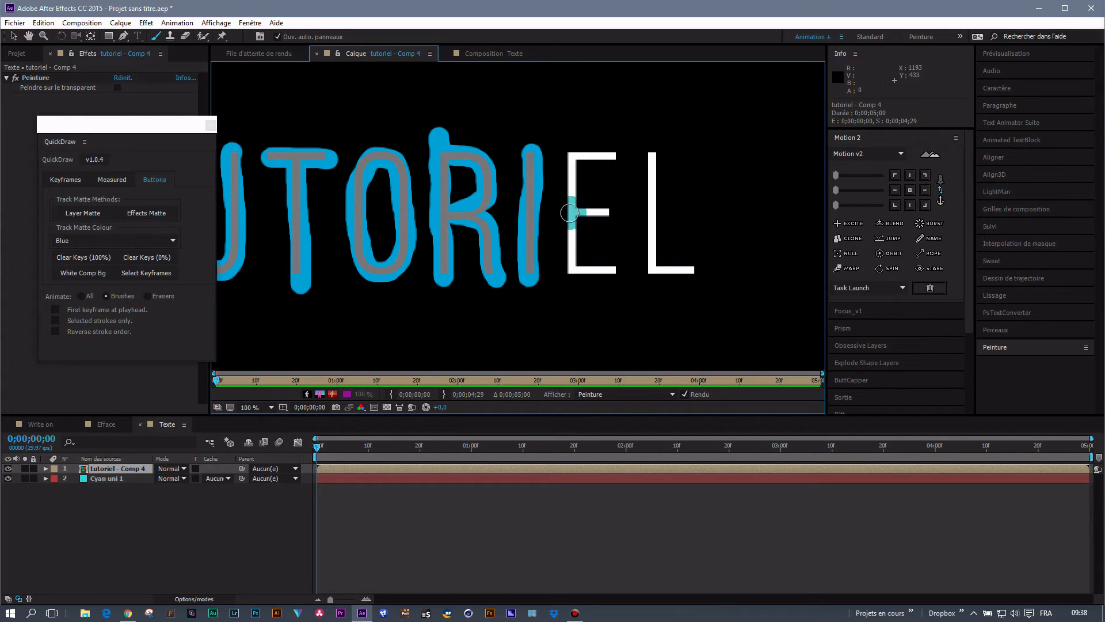
{"action": "left_click_drag", "start_coordinate": [569, 146], "coordinate": [567, 285]}
{"action": "left_click_drag", "start_coordinate": [567, 151], "coordinate": [634, 154]}
{"action": "left_click_drag", "start_coordinate": [576, 212], "coordinate": [636, 215]}
{"action": "left_click_drag", "start_coordinate": [569, 268], "coordinate": [631, 268]}
{"action": "mouse_move", "coordinate": [655, 155]}
{"action": "left_mouse_down"}
{"action": "mouse_move", "coordinate": [653, 272]}
{"action": "mouse_move", "coordinate": [719, 271]}
{"action": "left_mouse_up"}
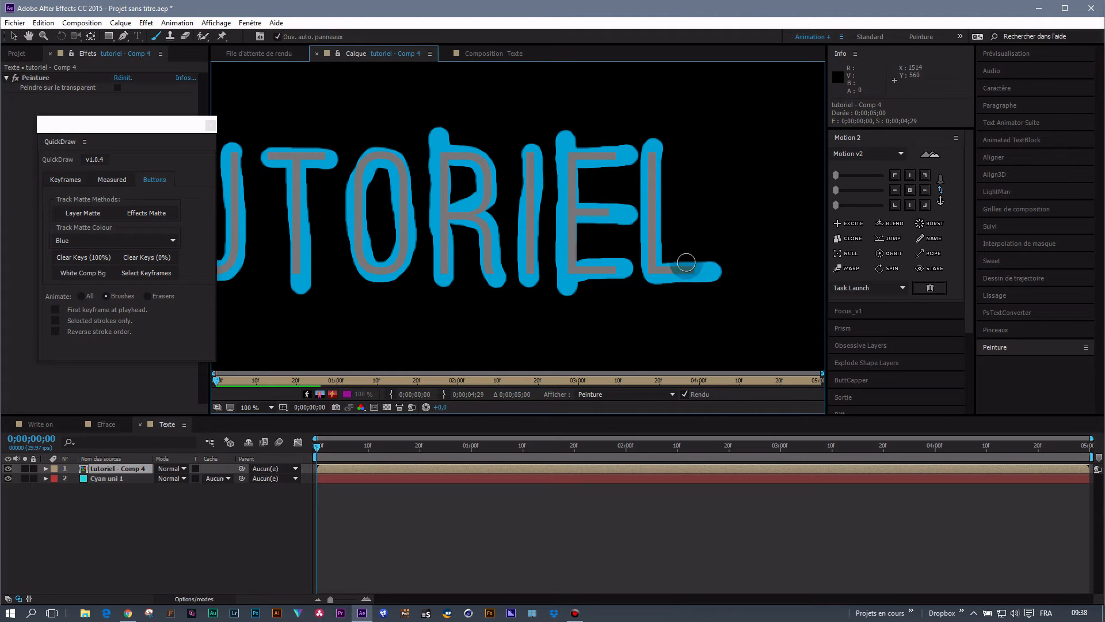
{"action": "scroll", "coordinate": [540, 297], "scroll_direction": "down", "scroll_amount": 1}
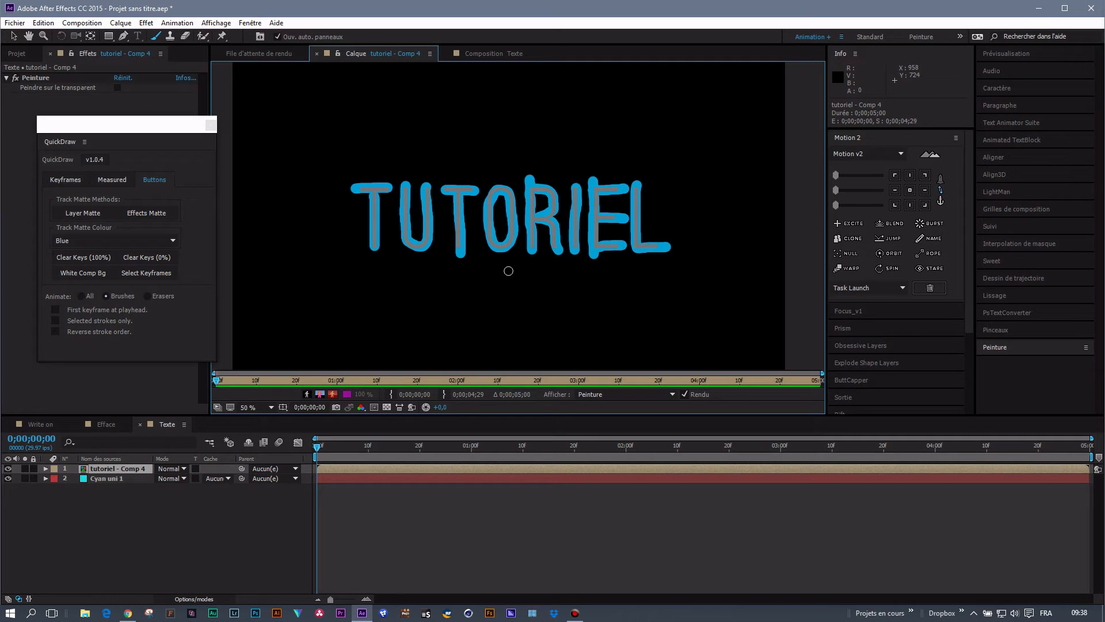
- With the painted tutoriel - Comp 4 layer selected, set QuickDraw's measured IN point at 0;00;00;10
{"action": "left_click_drag", "start_coordinate": [109, 123], "coordinate": [917, 125]}
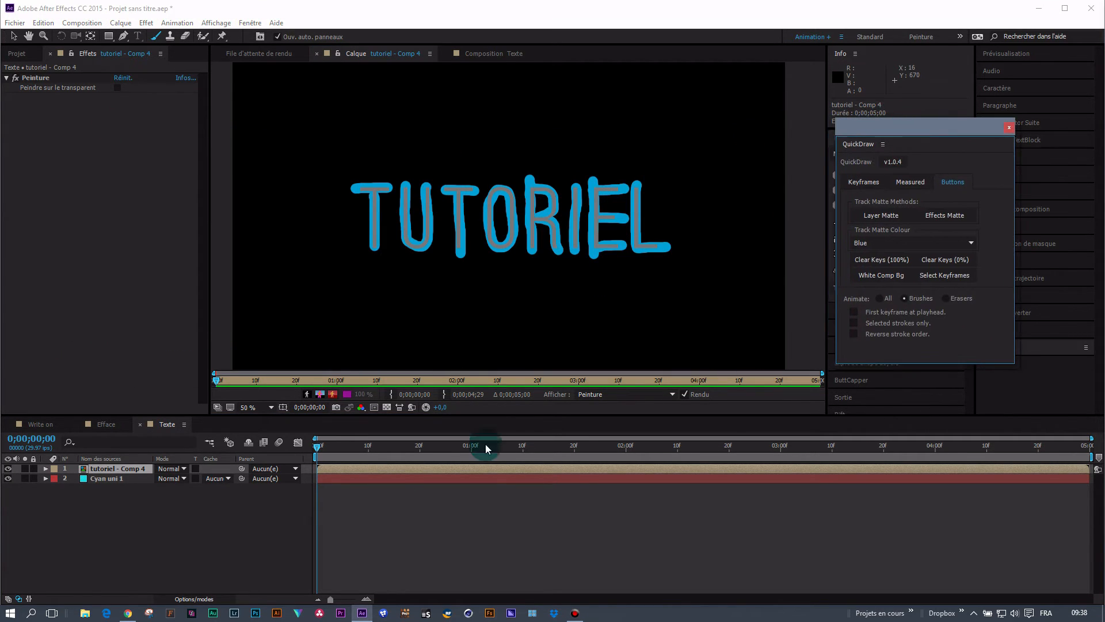
{"action": "left_click", "coordinate": [122, 468]}
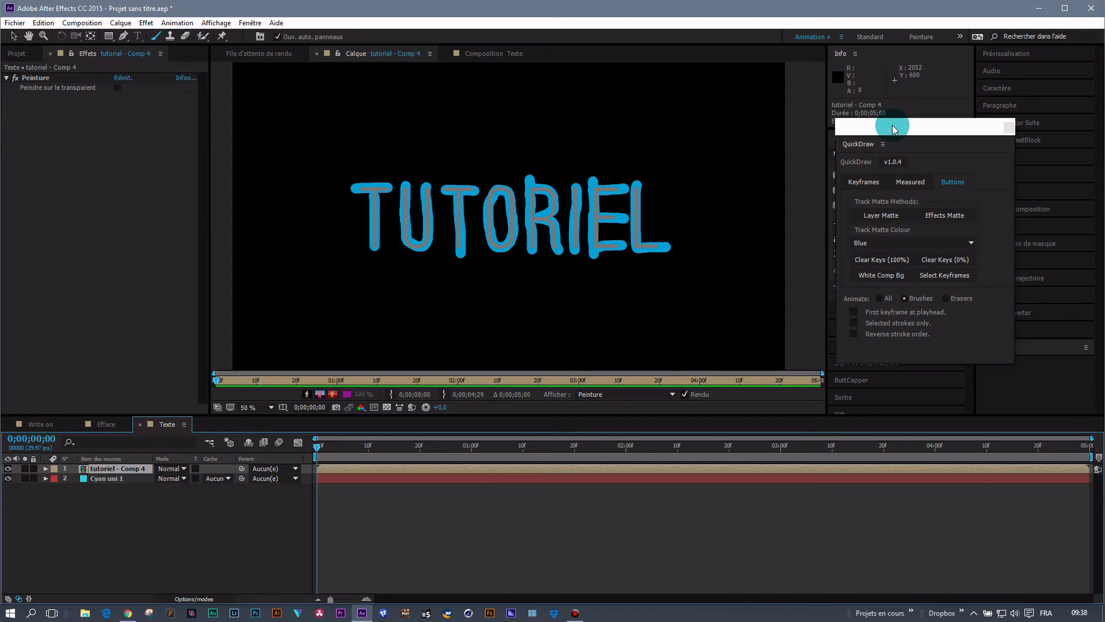
{"action": "left_click_drag", "start_coordinate": [892, 125], "coordinate": [908, 129]}
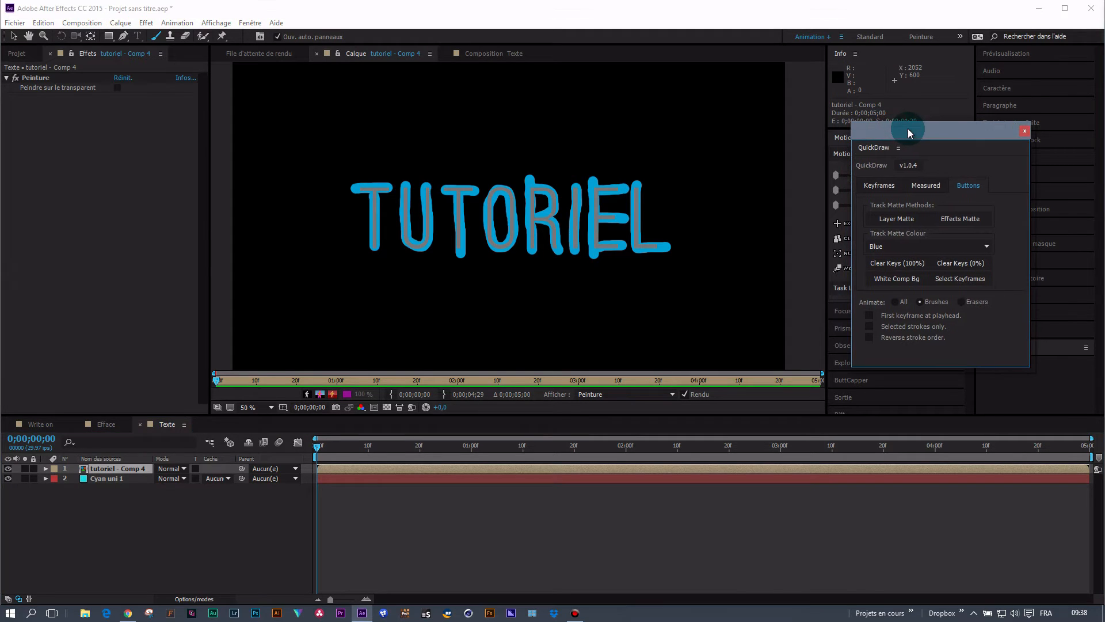
{"action": "left_click", "coordinate": [927, 185]}
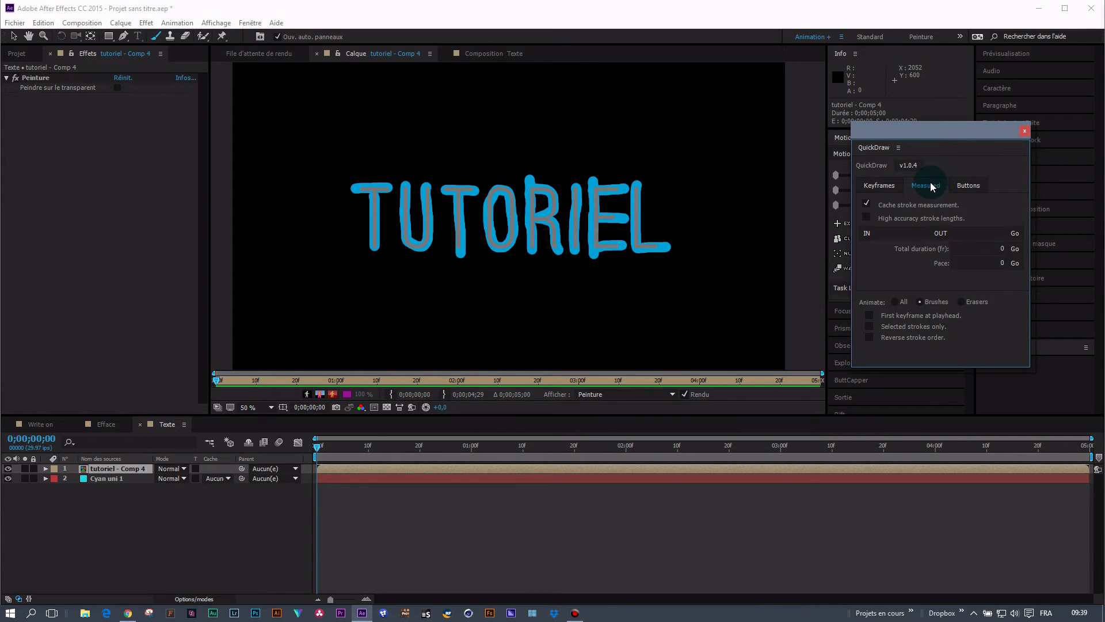
{"action": "left_click", "coordinate": [867, 234]}
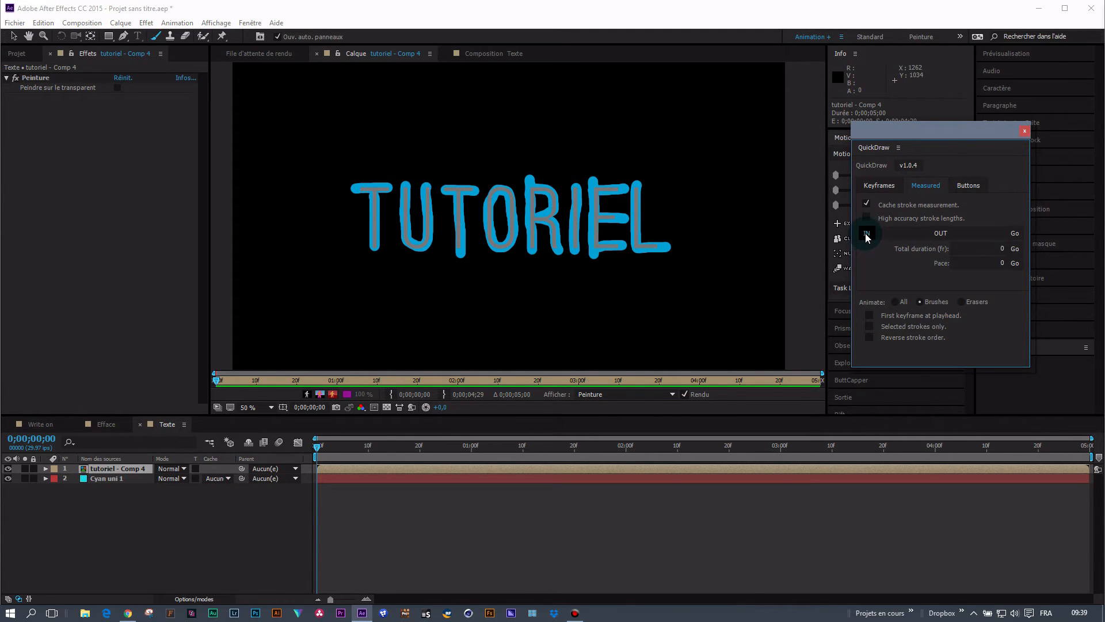
{"action": "left_click", "coordinate": [329, 453]}
{"action": "left_click_drag", "start_coordinate": [318, 451], "coordinate": [368, 451]}
{"action": "left_click", "coordinate": [912, 271]}
{"action": "left_click", "coordinate": [868, 233]}
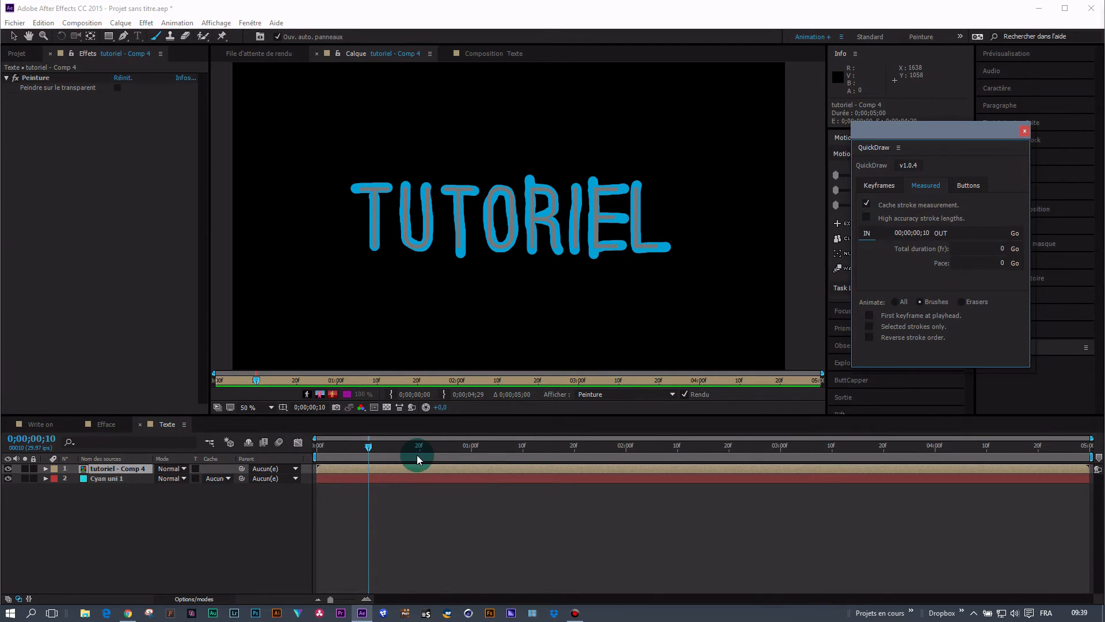
- Set QuickDraw's measured OUT point at 0;00;04;10 and animate the brush strokes between the IN and OUT points
{"action": "left_click_drag", "start_coordinate": [373, 449], "coordinate": [988, 450]}
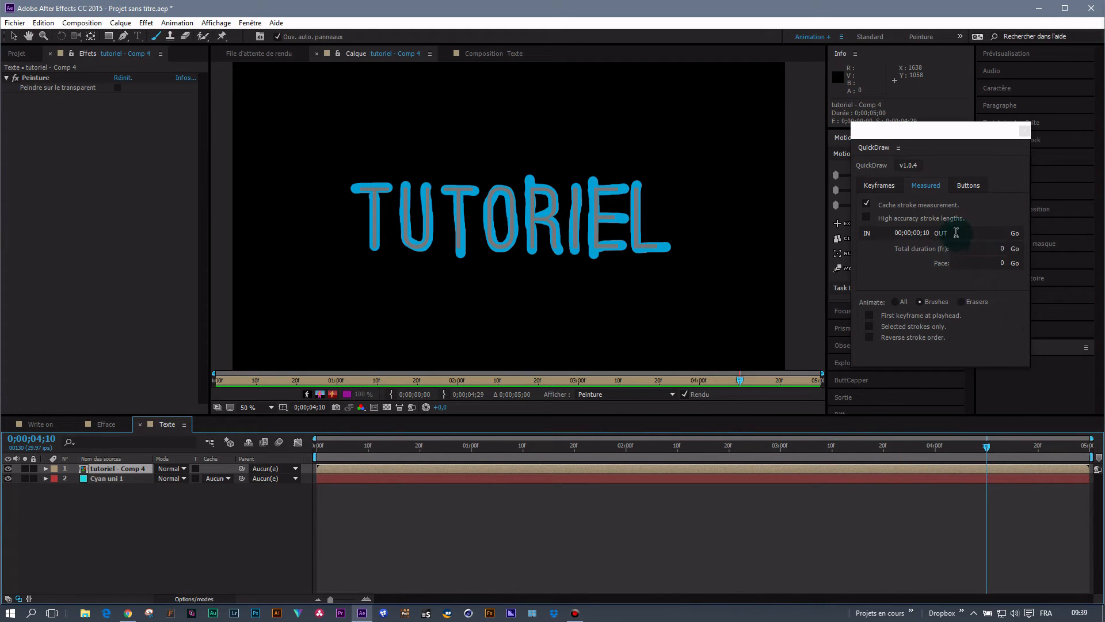
{"action": "left_click", "coordinate": [941, 234]}
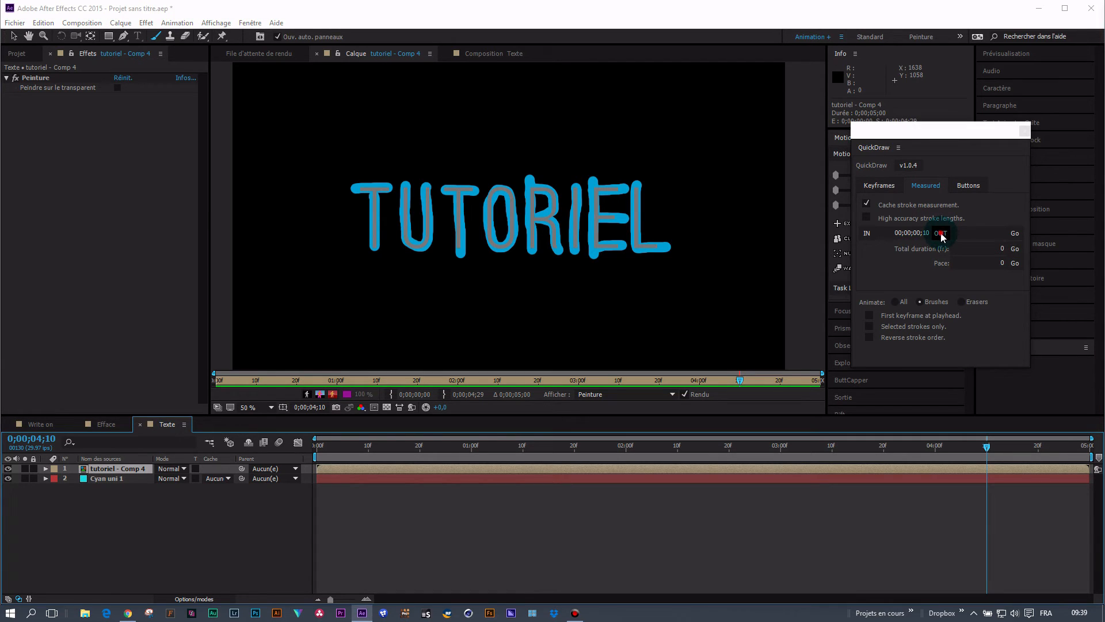
{"action": "left_click", "coordinate": [1014, 237]}
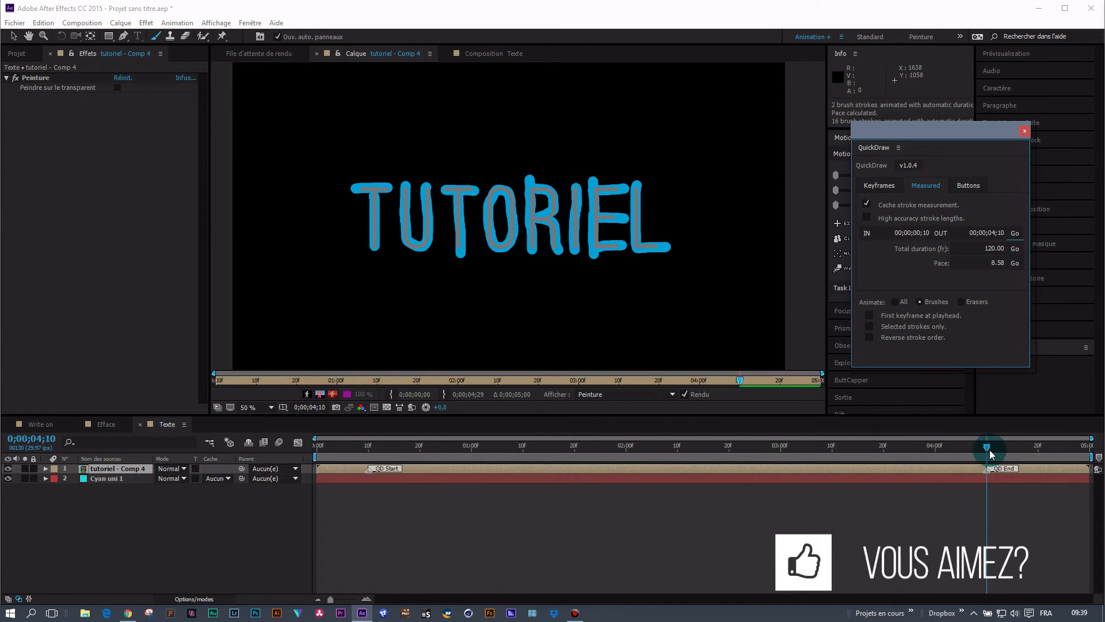
- Preview the animated brush strokes in the layer view and return the time to 0;00;00;00
{"action": "left_click_drag", "start_coordinate": [987, 448], "coordinate": [296, 469]}
{"action": "key", "text": "space"}
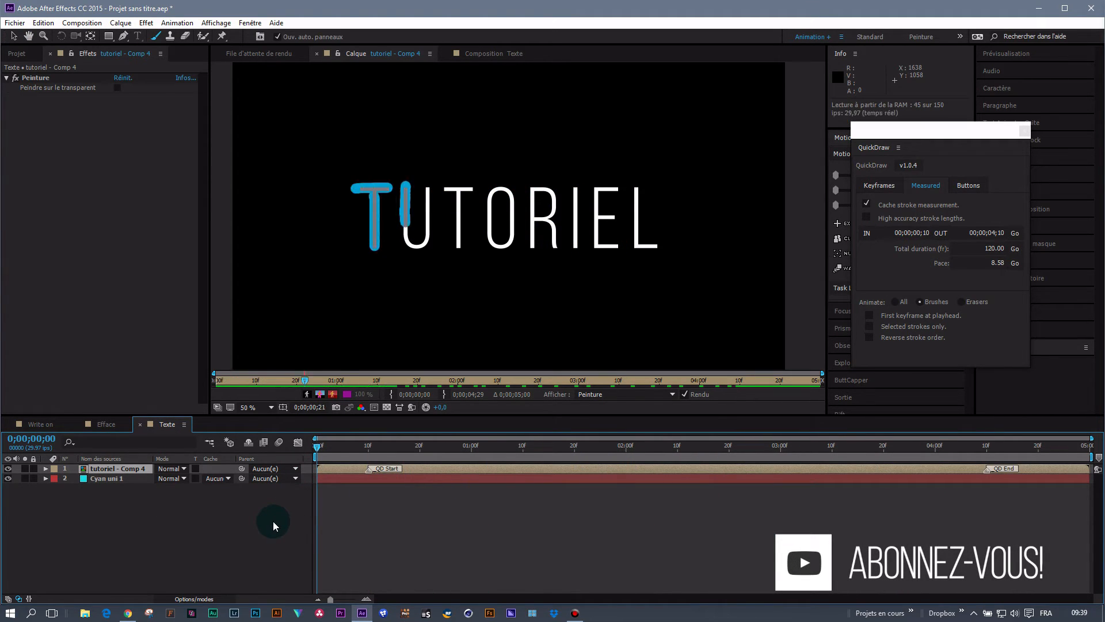
{"action": "left_click_drag", "start_coordinate": [369, 383], "coordinate": [212, 386]}
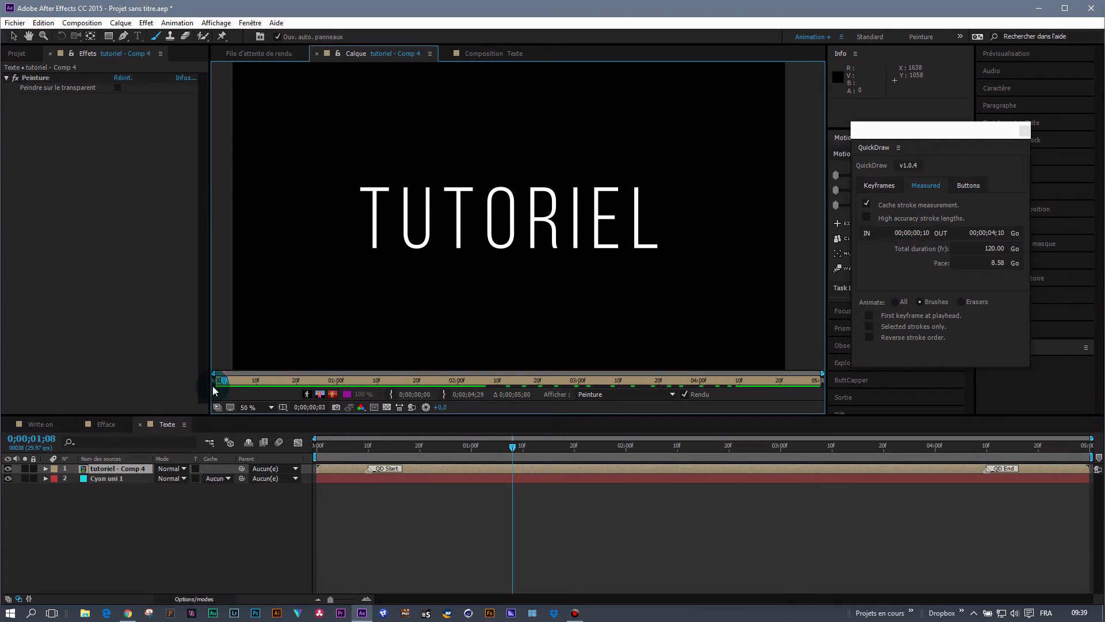
{"action": "mouse_move", "coordinate": [400, 447]}
{"action": "left_mouse_down"}
{"action": "mouse_move", "coordinate": [309, 450]}
{"action": "mouse_move", "coordinate": [1010, 453]}
{"action": "mouse_move", "coordinate": [316, 463]}
{"action": "left_mouse_up"}
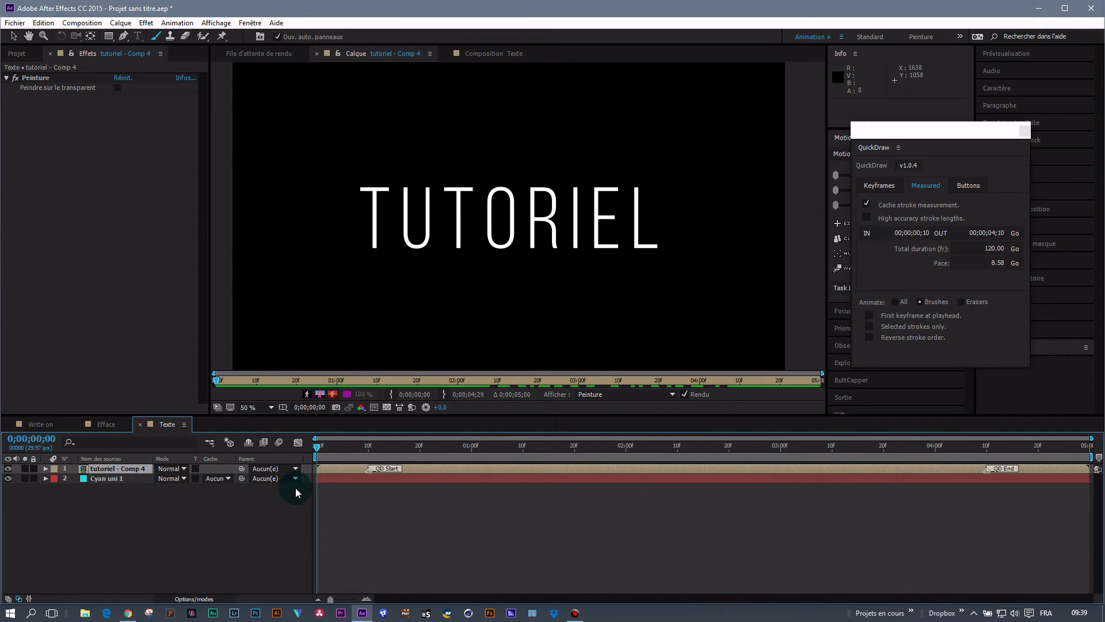
- Examine all the brush stroke keyframes of the tutoriel - Comp 4 layer in the enlarged timeline, moving the QuickDraw window aside
{"action": "left_click", "coordinate": [126, 468]}
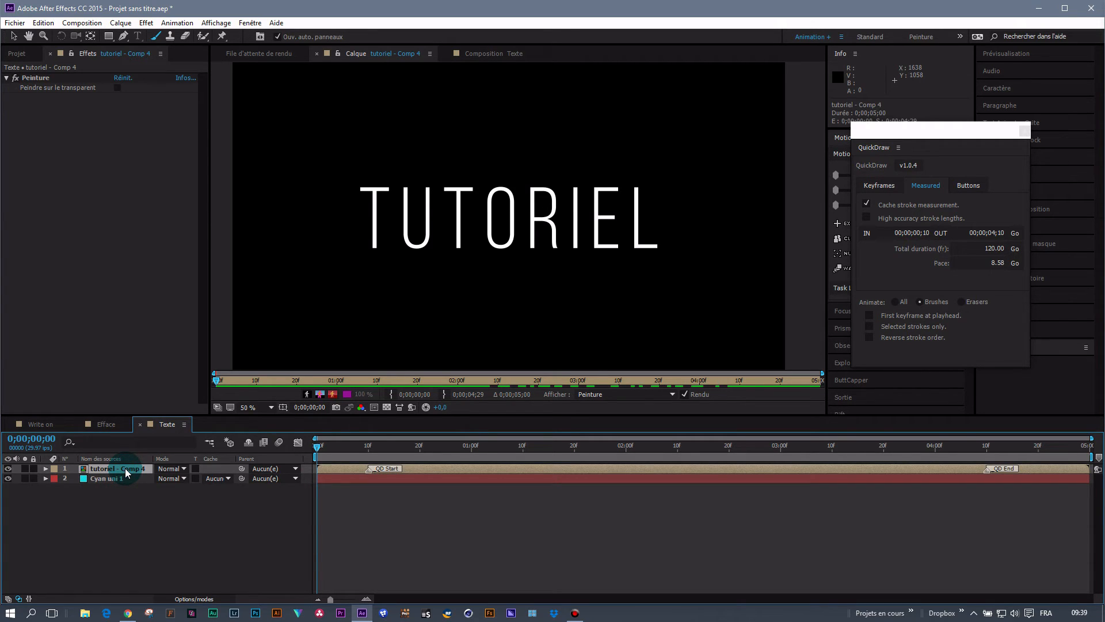
{"action": "key", "text": "u"}
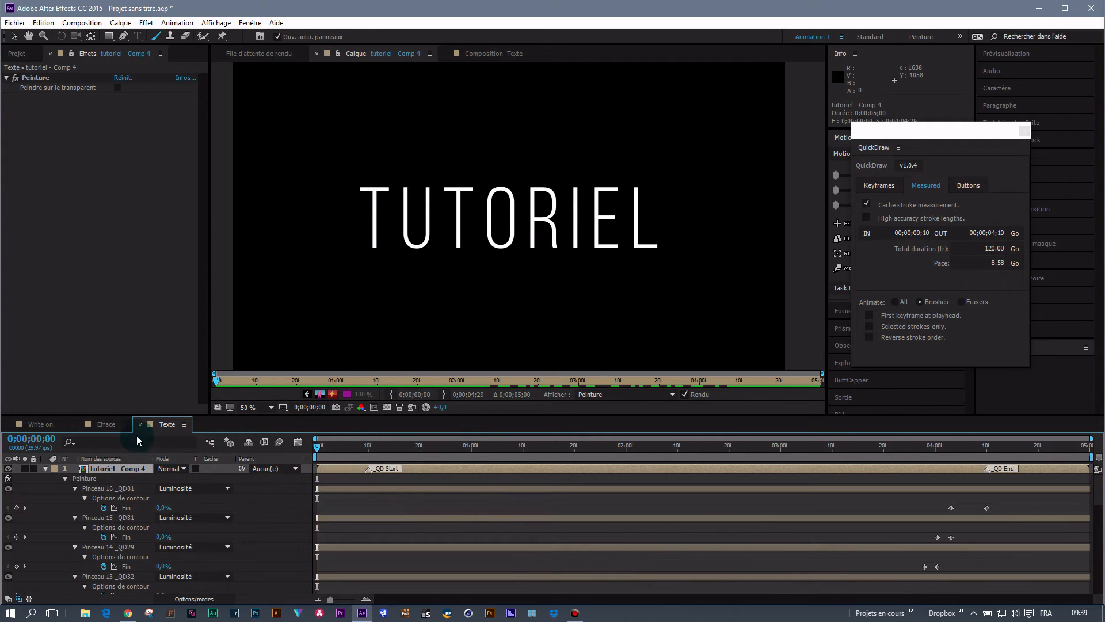
{"action": "double_click", "coordinate": [160, 427]}
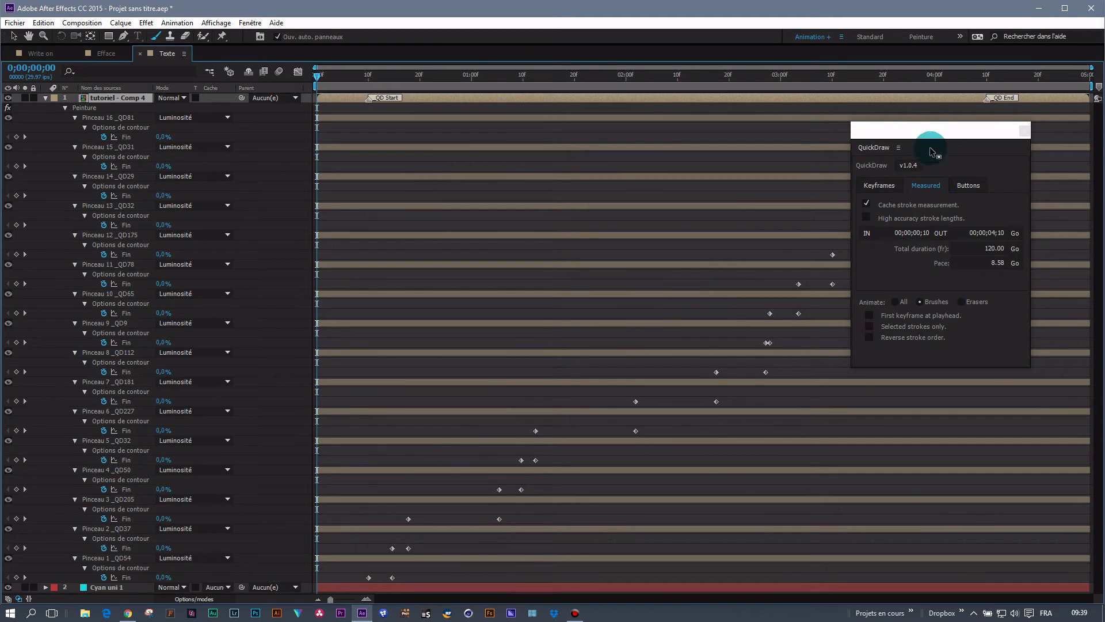
{"action": "left_click_drag", "start_coordinate": [923, 129], "coordinate": [1104, 207]}
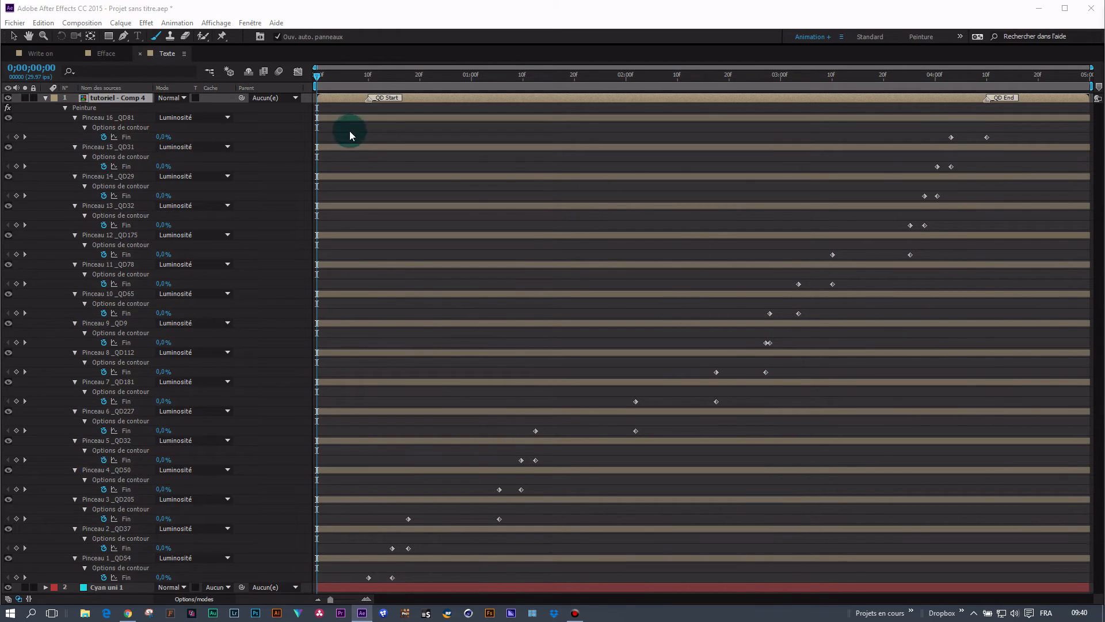
- Restore the normal layout, replay the painted strokes in the layer view and return to the first frame
{"action": "double_click", "coordinate": [157, 53]}
{"action": "mouse_move", "coordinate": [326, 451]}
{"action": "left_mouse_down"}
{"action": "mouse_move", "coordinate": [1036, 464]}
{"action": "mouse_move", "coordinate": [294, 491]}
{"action": "left_mouse_up"}
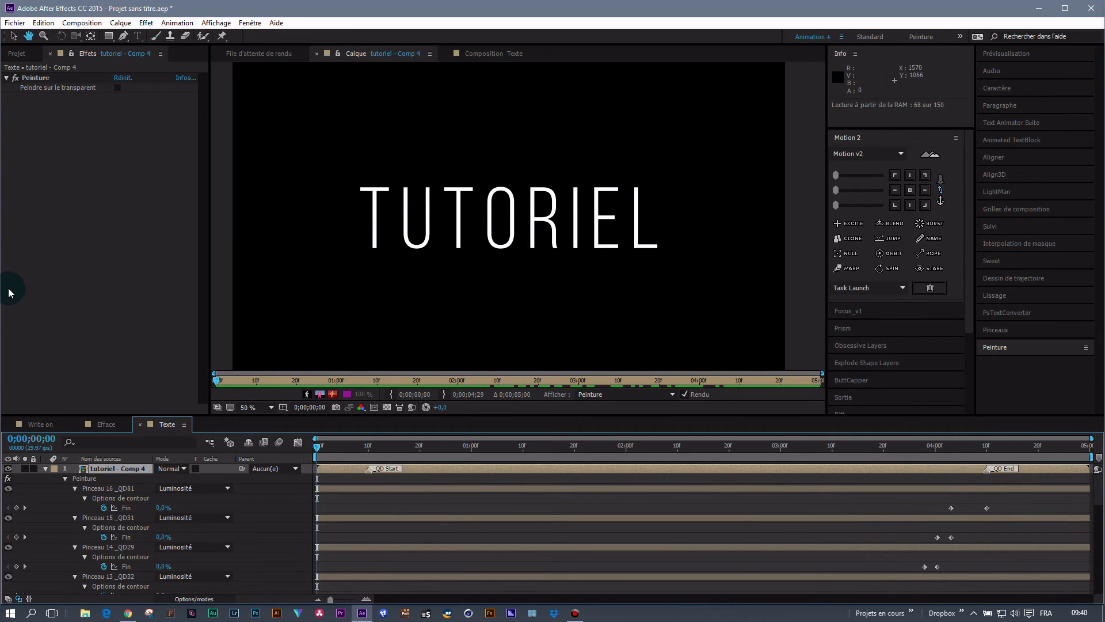
{"action": "key", "text": "space"}
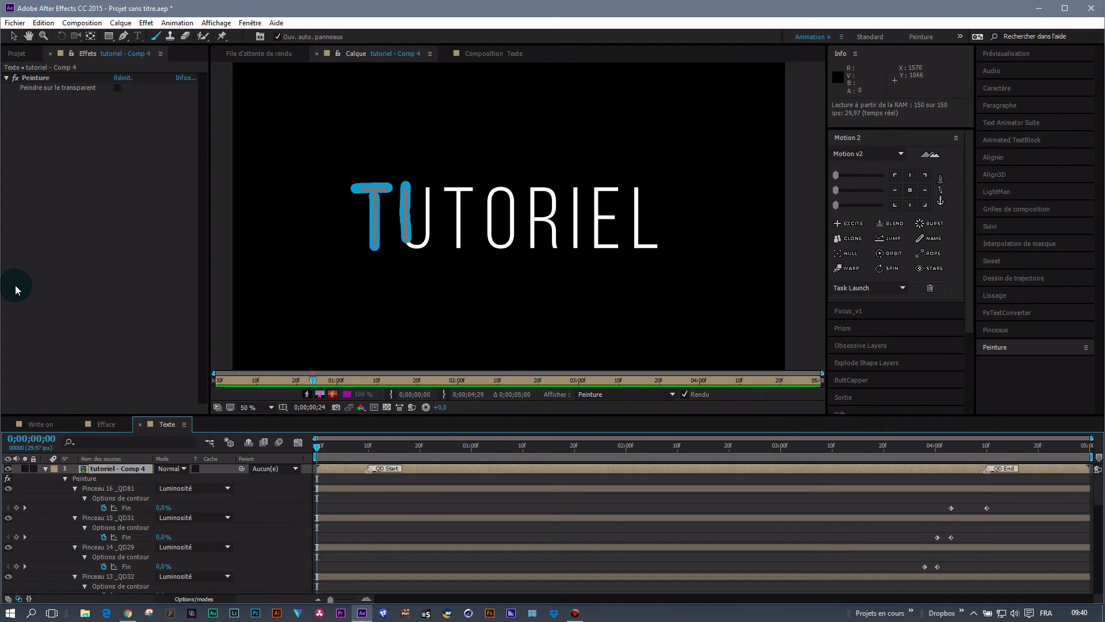
{"action": "key", "text": "space"}
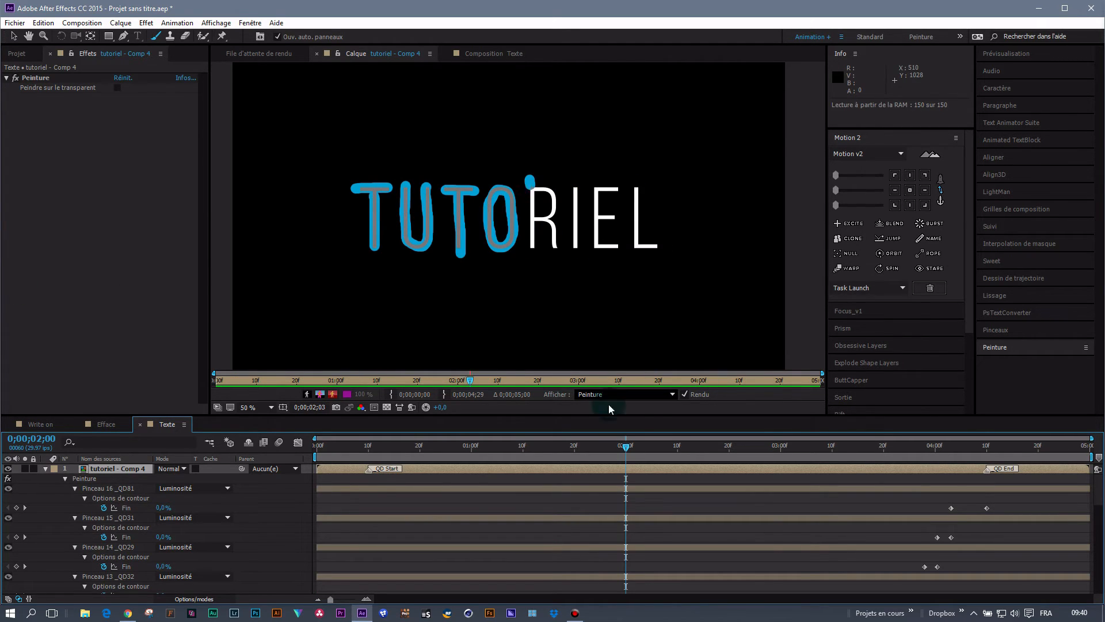
{"action": "key", "text": "space"}
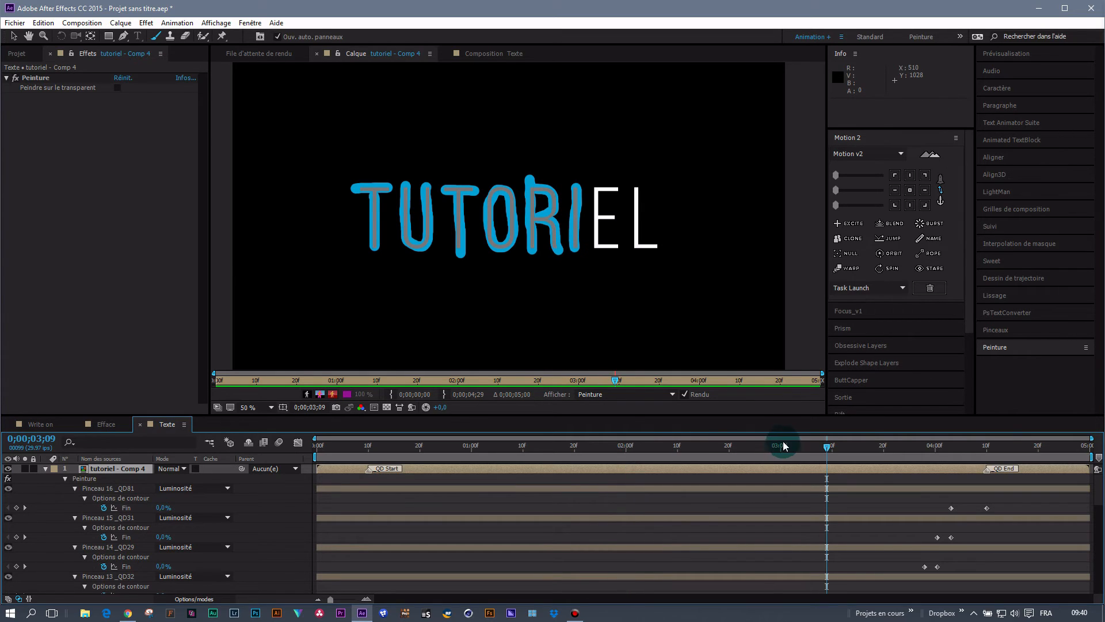
{"action": "left_click_drag", "start_coordinate": [826, 447], "coordinate": [305, 457]}
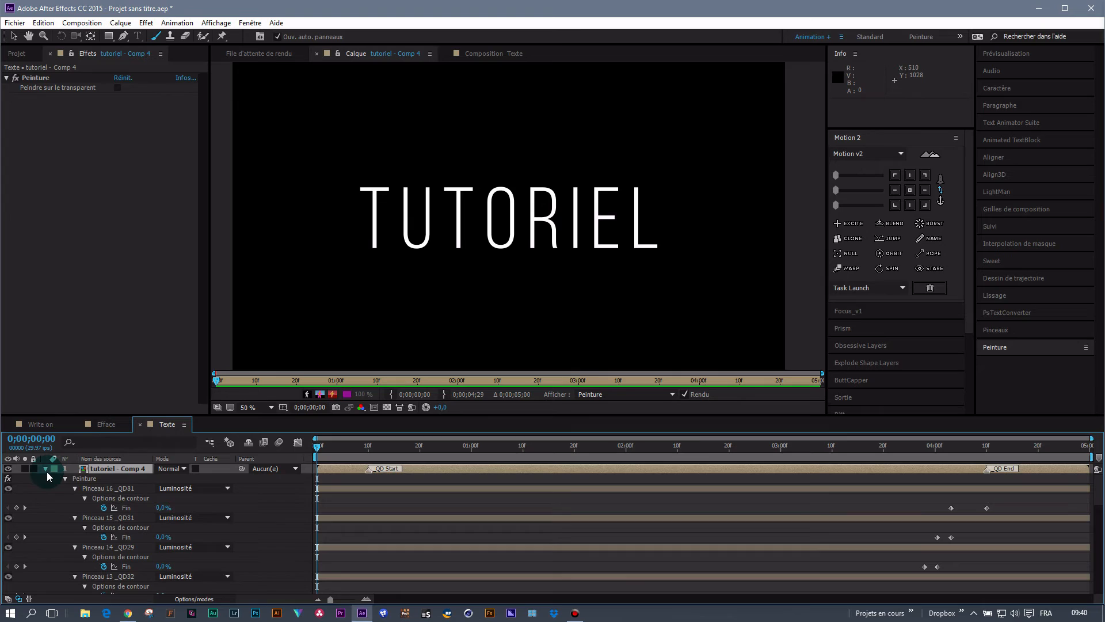
- Collapse the tutoriel - Comp 4 layer and apply QuickDraw's Layer Matte method to it with the Blue matte colour
{"action": "left_click", "coordinate": [44, 468]}
{"action": "left_click", "coordinate": [223, 503]}
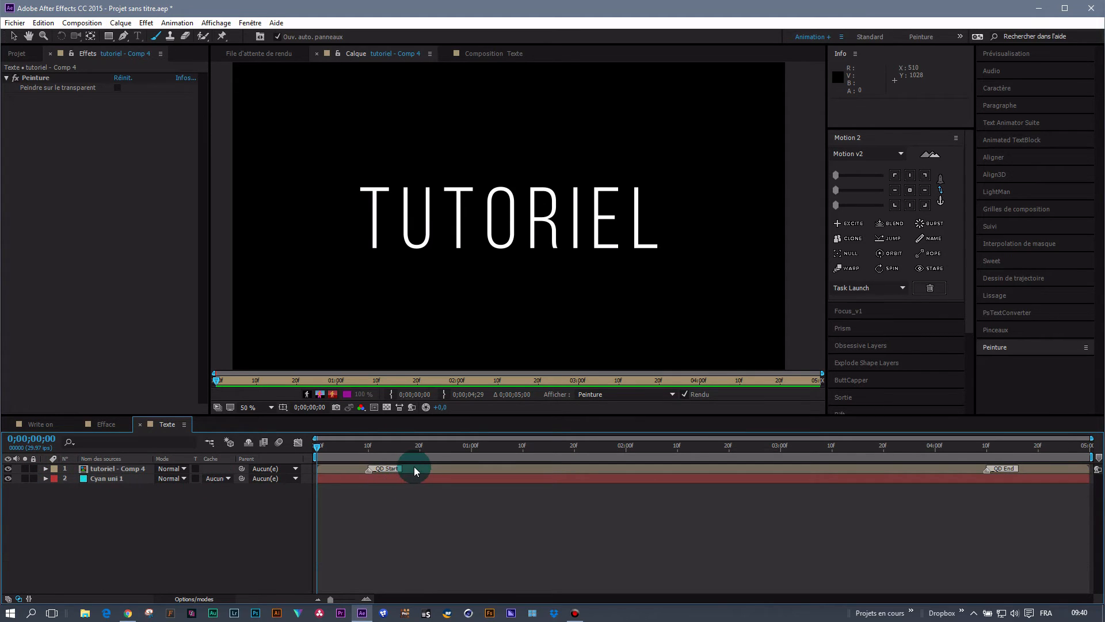
{"action": "left_click", "coordinate": [124, 471]}
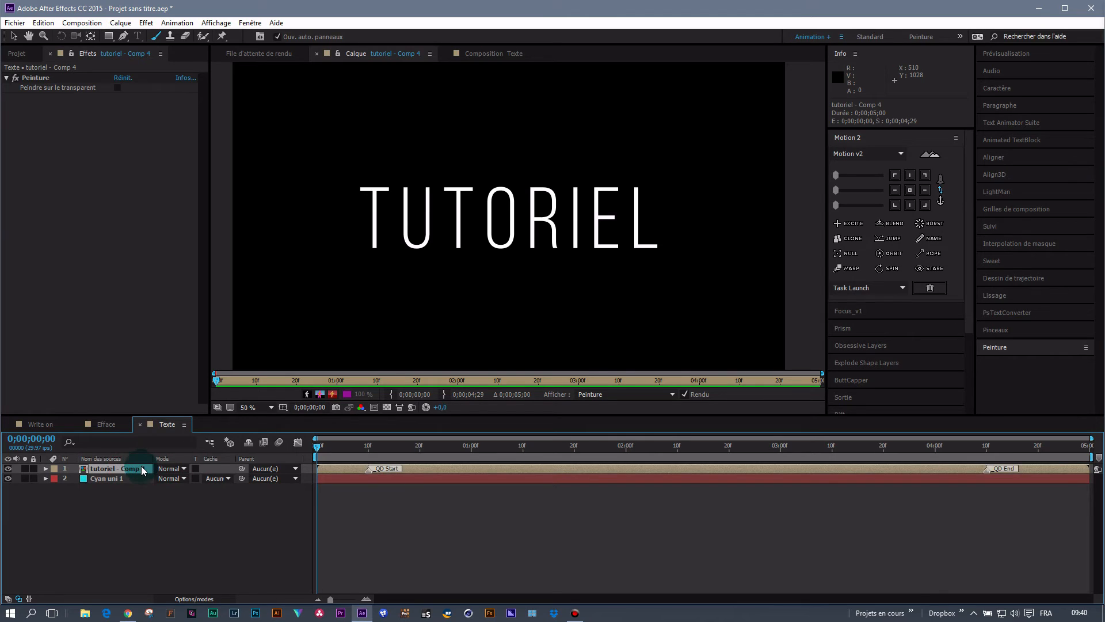
{"action": "left_click", "coordinate": [1044, 199]}
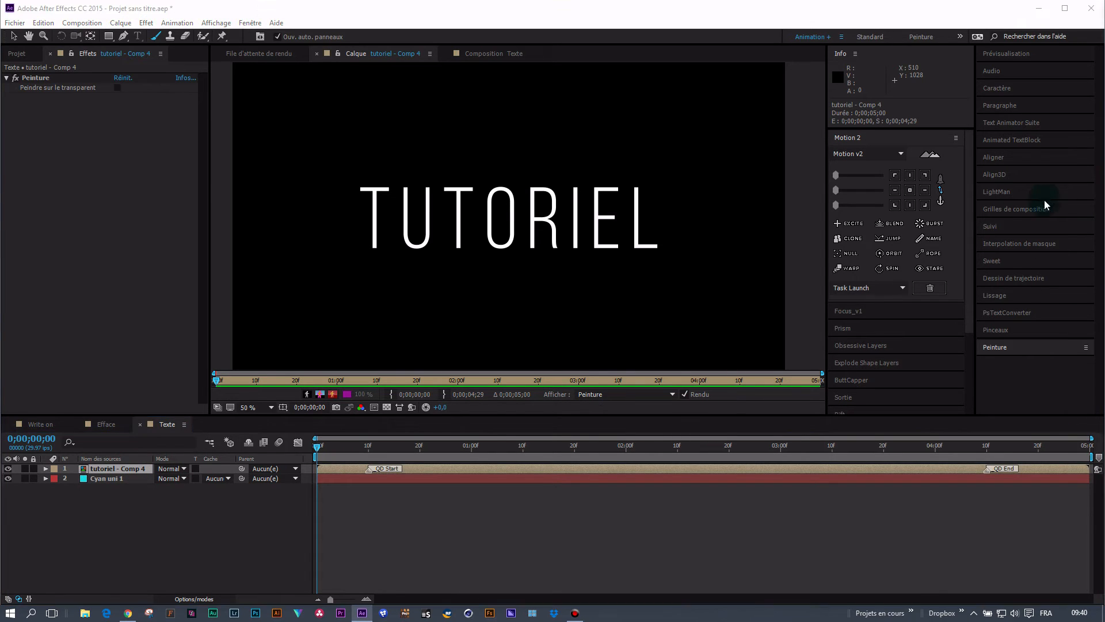
{"action": "left_click_drag", "start_coordinate": [894, 149], "coordinate": [902, 149]}
{"action": "left_click", "coordinate": [965, 199]}
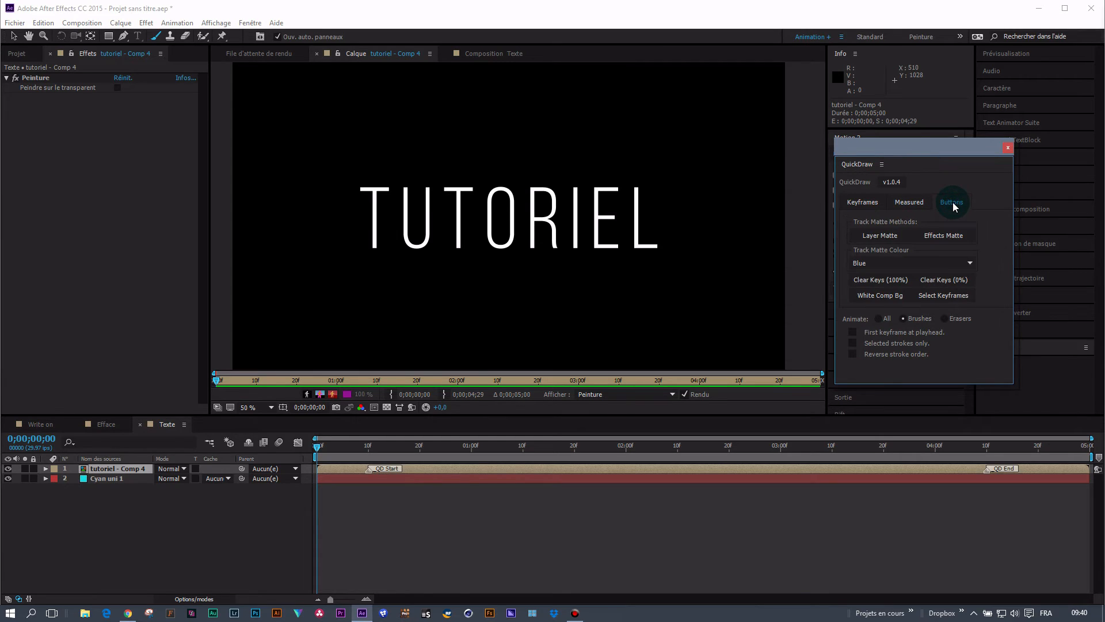
{"action": "left_click", "coordinate": [877, 237]}
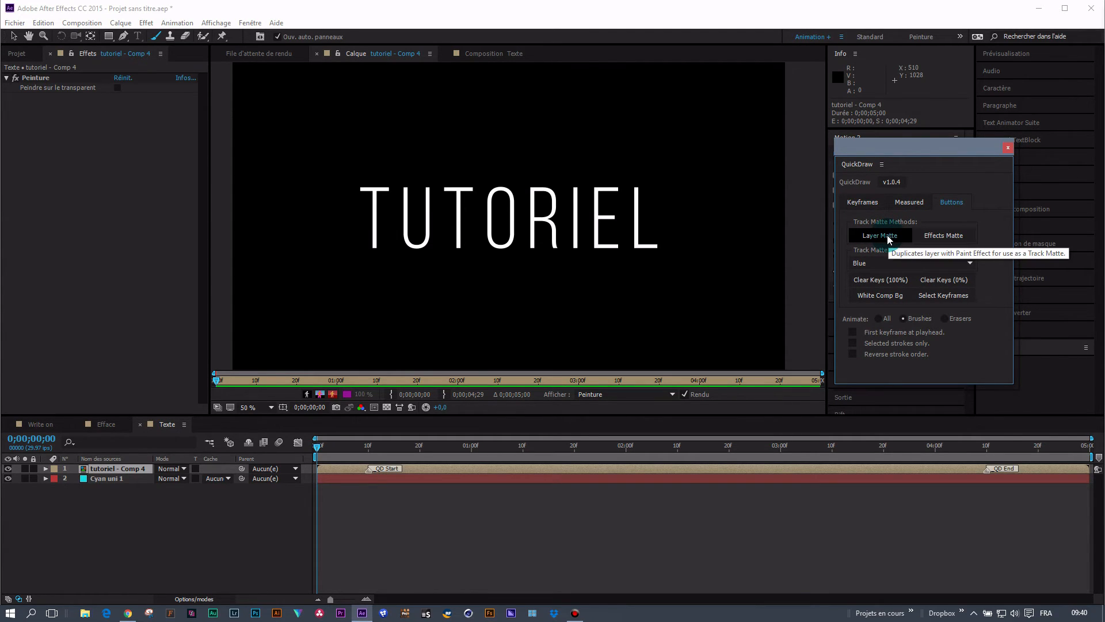
{"action": "left_click", "coordinate": [887, 236]}
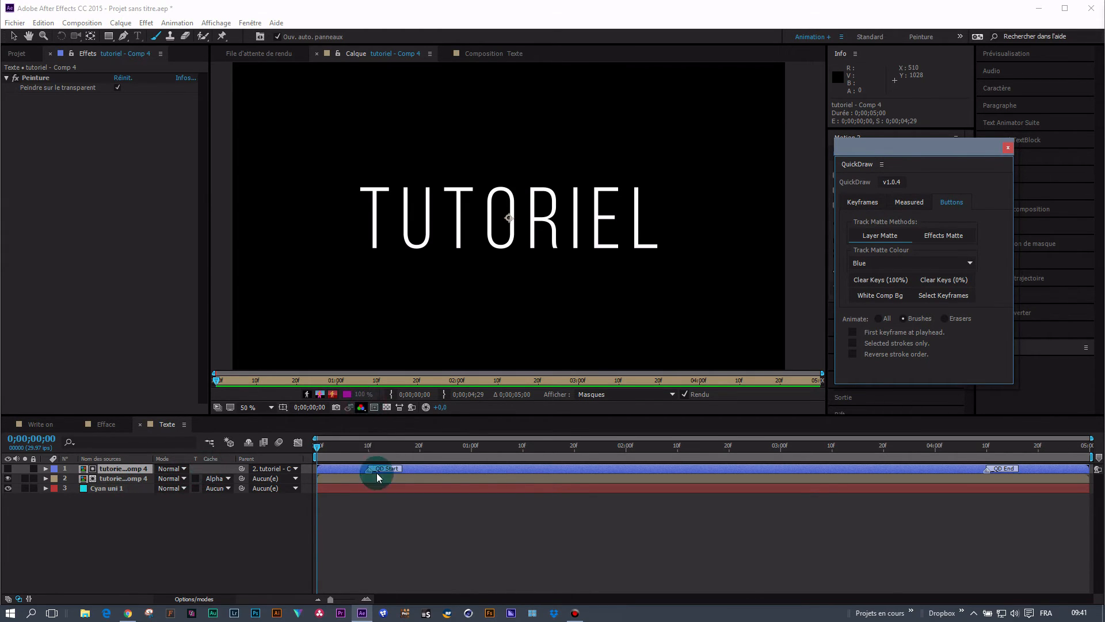
- Show the Texte composition and preview the track-matted text reveal from the beginning
{"action": "left_click", "coordinate": [480, 53]}
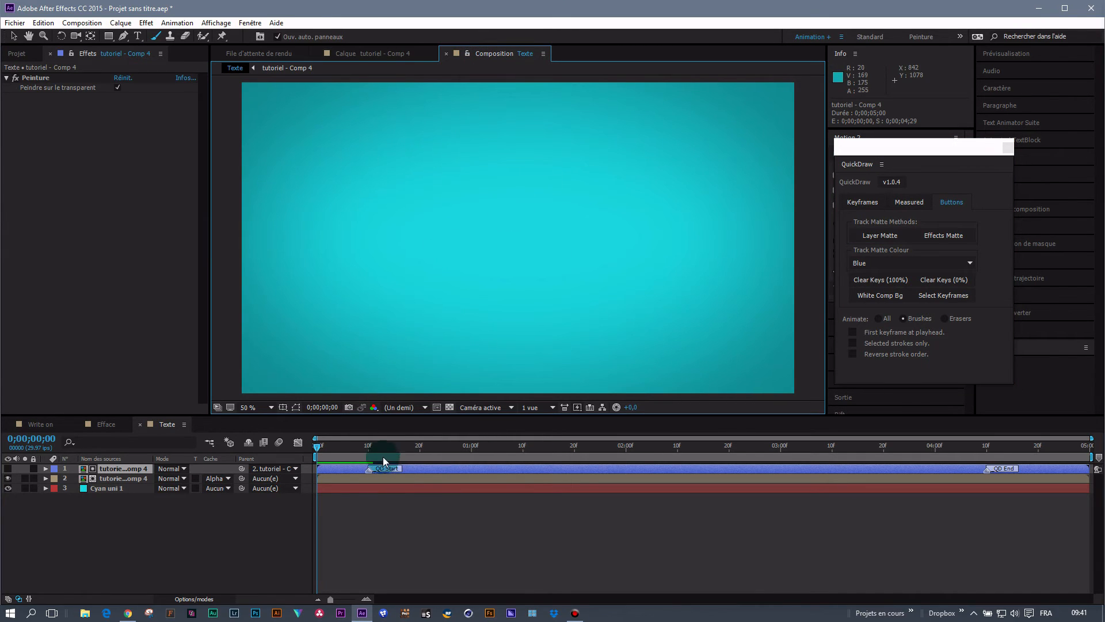
{"action": "mouse_move", "coordinate": [319, 445]}
{"action": "left_mouse_down"}
{"action": "mouse_move", "coordinate": [889, 444]}
{"action": "mouse_move", "coordinate": [708, 447]}
{"action": "left_mouse_up"}
{"action": "left_click", "coordinate": [543, 237]}
{"action": "key", "text": "slash"}
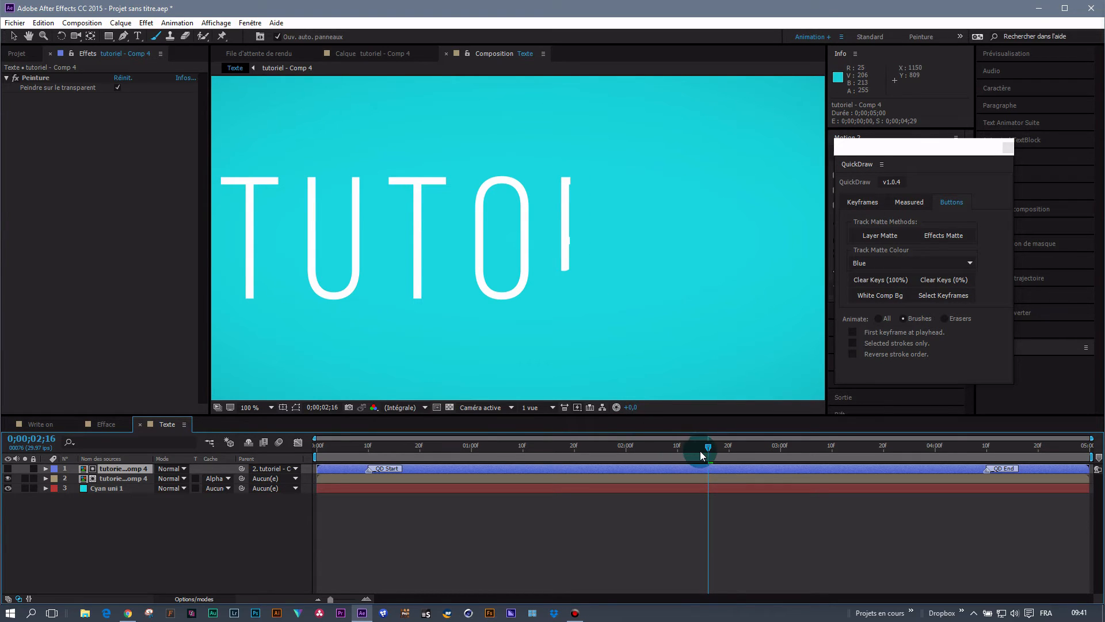
{"action": "left_click_drag", "start_coordinate": [710, 447], "coordinate": [305, 458]}
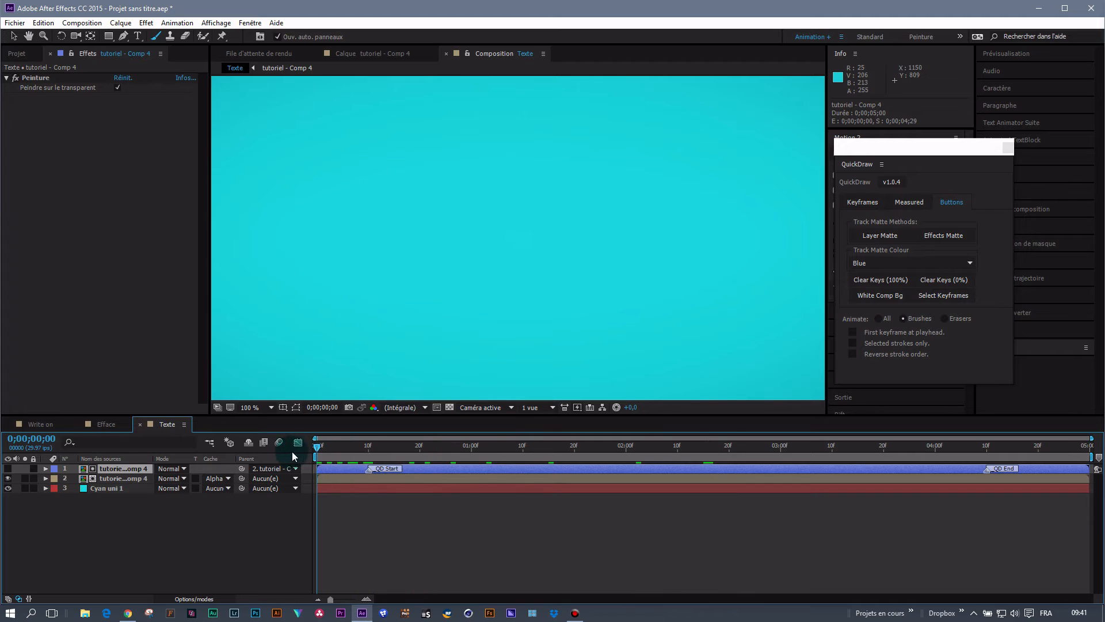
{"action": "key", "text": "comma"}
{"action": "key", "text": "space"}
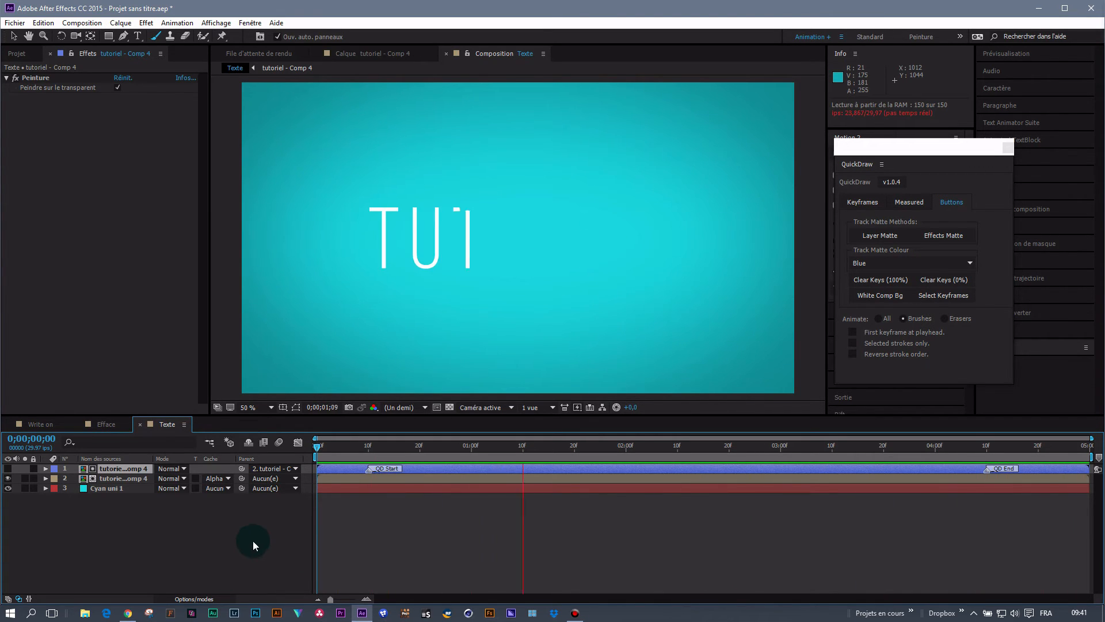
{"action": "key", "text": "space"}
- Reveal the matte layer's stroke keyframes in an enlarged timeline, with the current time at 0;00;02;14
{"action": "left_click_drag", "start_coordinate": [855, 445], "coordinate": [719, 446]}
{"action": "left_click", "coordinate": [136, 469]}
{"action": "key", "text": "u"}
{"action": "scroll", "coordinate": [628, 524], "scroll_direction": "down", "scroll_amount": 2}
{"action": "scroll", "coordinate": [628, 524], "scroll_direction": "down", "scroll_amount": 9}
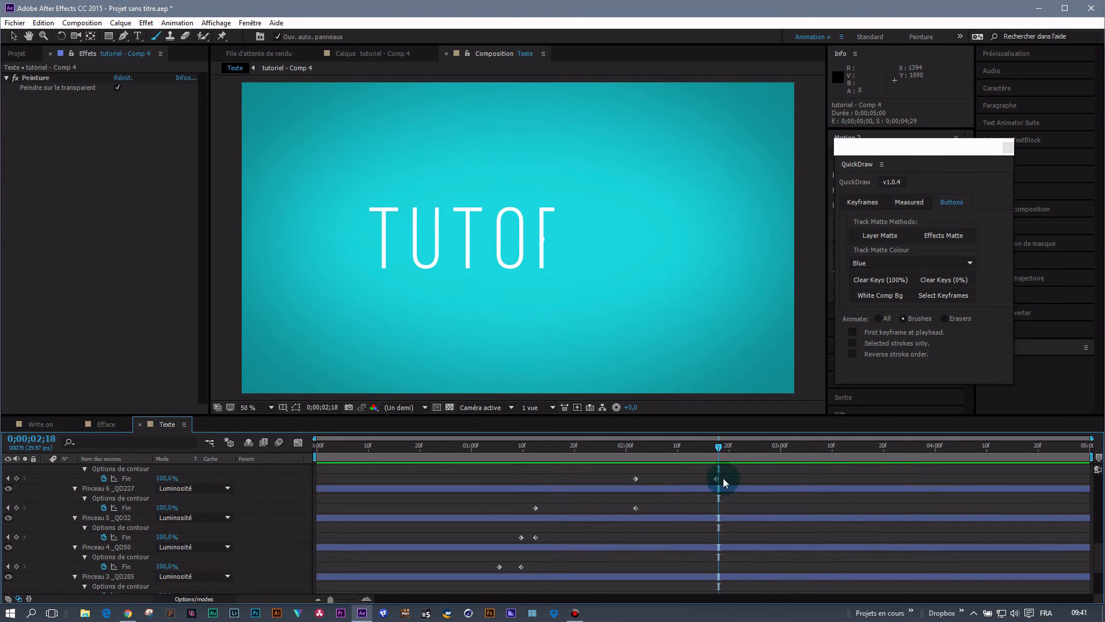
{"action": "left_click_drag", "start_coordinate": [719, 449], "coordinate": [654, 493]}
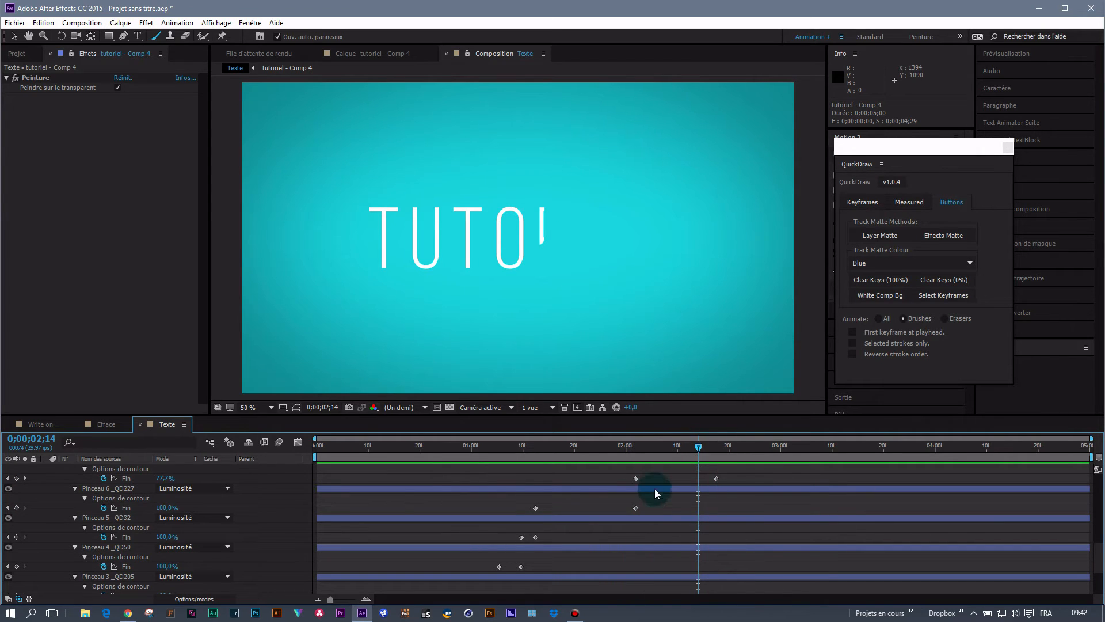
{"action": "double_click", "coordinate": [168, 424]}
{"action": "left_click_drag", "start_coordinate": [870, 155], "coordinate": [1104, 162]}
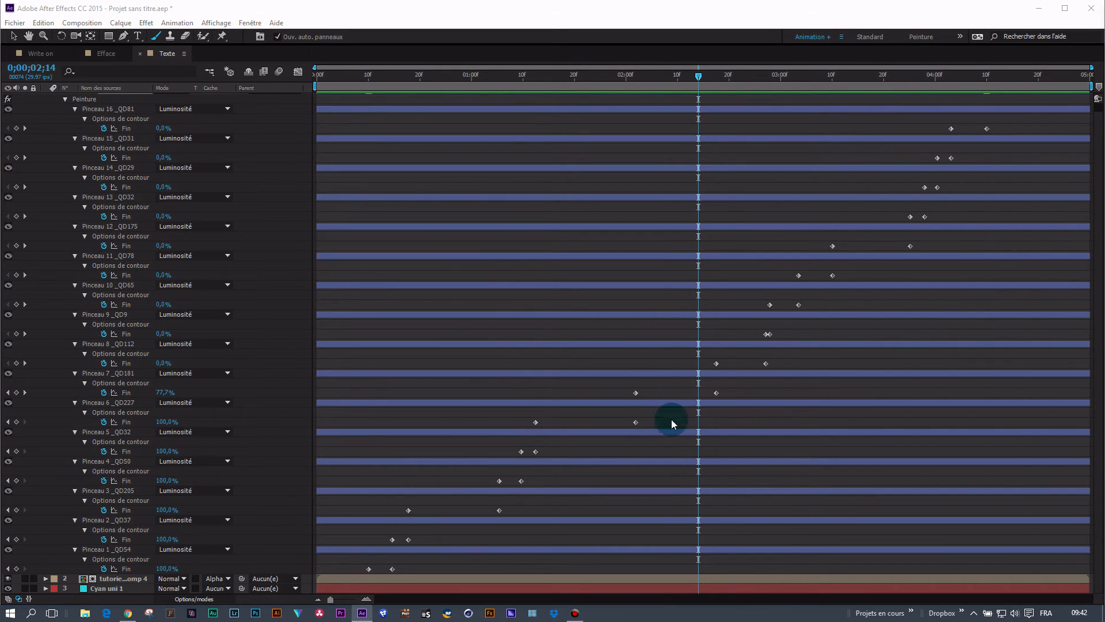
- Shift Pinceau 7's end keyframe, all keyframes of Pinceau 8 to 16 and the QD End marker about 5 frames earlier
{"action": "left_click", "coordinate": [705, 394]}
{"action": "left_click_drag", "start_coordinate": [741, 395], "coordinate": [1016, 161]}
{"action": "mouse_move", "coordinate": [1014, 105]}
{"action": "left_mouse_down"}
{"action": "mouse_move", "coordinate": [1011, 77]}
{"action": "mouse_move", "coordinate": [1022, 112]}
{"action": "left_mouse_up"}
{"action": "left_click_drag", "start_coordinate": [718, 402], "coordinate": [690, 405]}
{"action": "left_click_drag", "start_coordinate": [983, 105], "coordinate": [958, 111]}
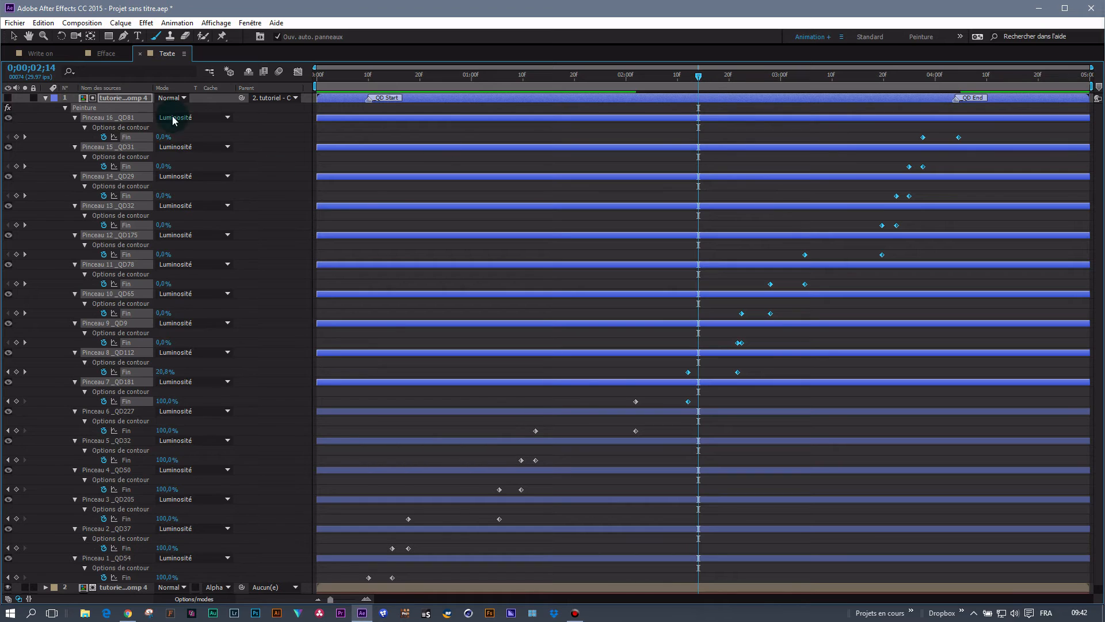
- Restore the normal layout and preview the retimed text reveal from the first frame
{"action": "double_click", "coordinate": [169, 55]}
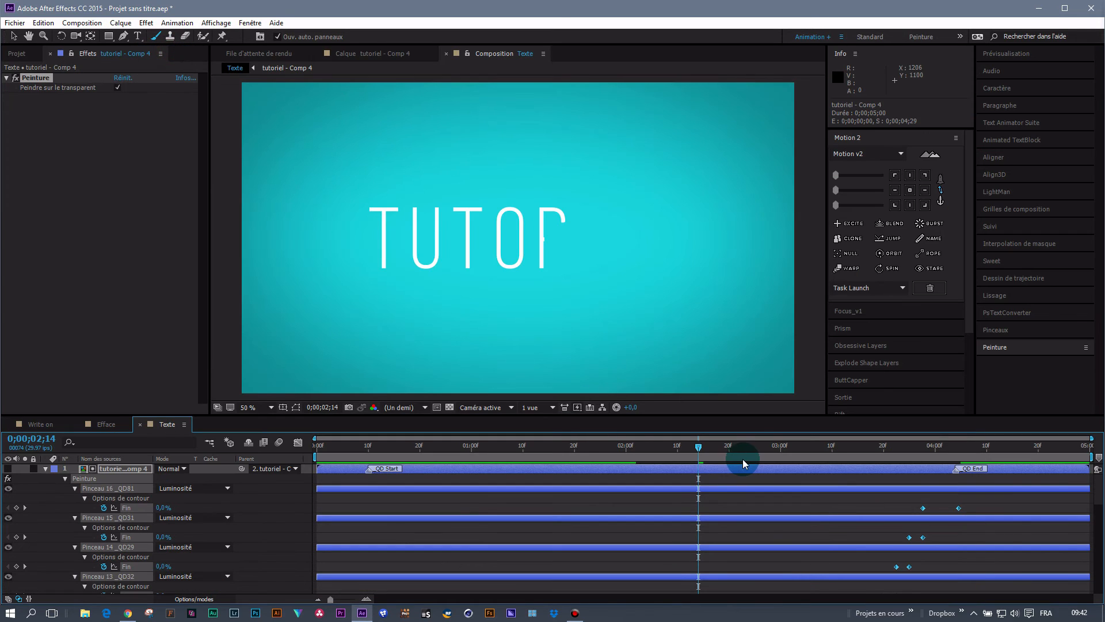
{"action": "left_click_drag", "start_coordinate": [691, 448], "coordinate": [272, 470]}
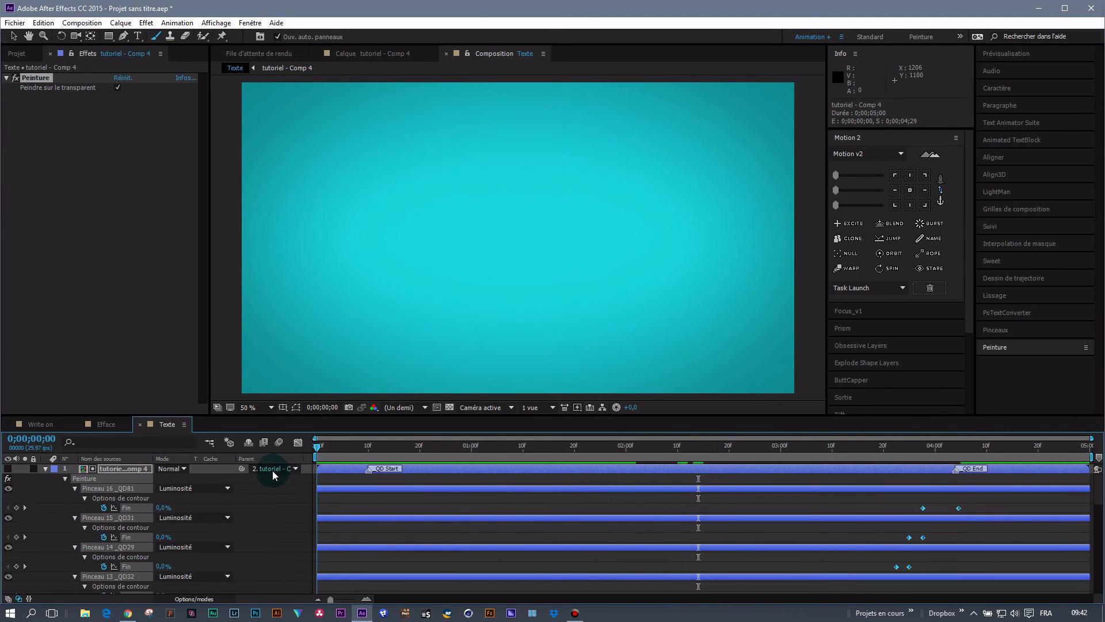
{"action": "key", "text": "space"}
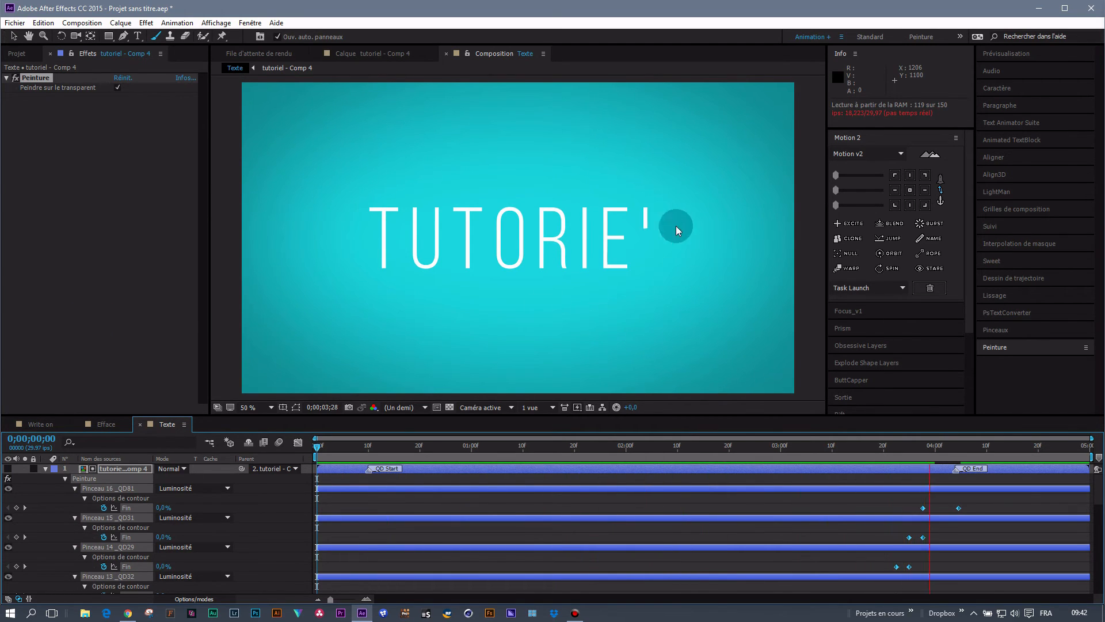
{"action": "key", "text": "space"}
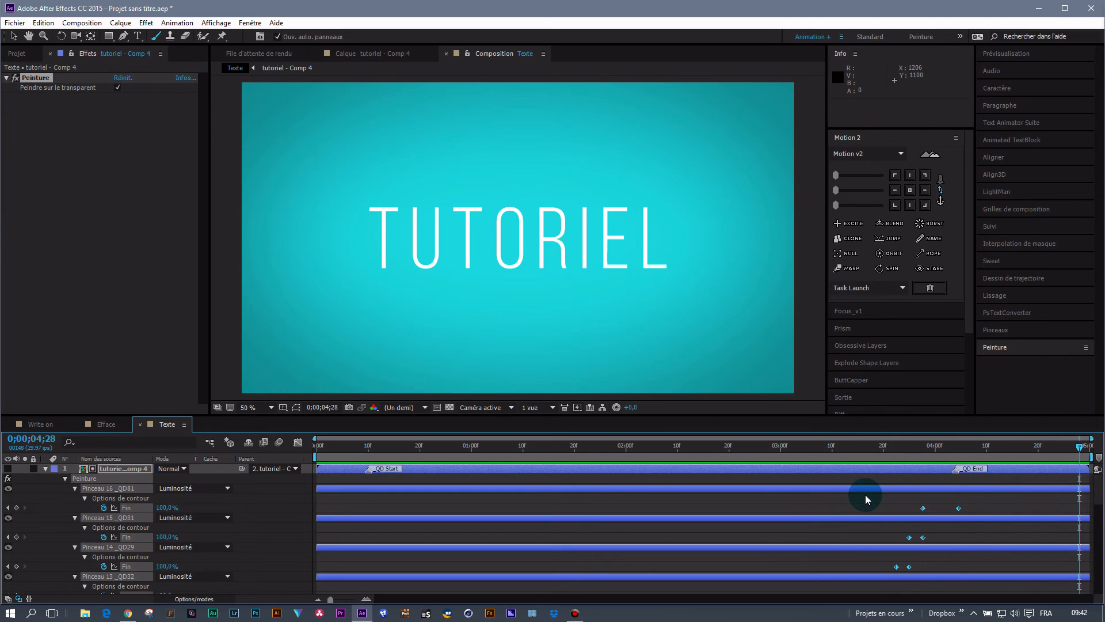
- Shift Pinceau 12's end keyframe to 0;00;03;14, moving the keyframes of Pinceau 13 to 16 earlier with it
{"action": "scroll", "coordinate": [865, 495], "scroll_direction": "down", "scroll_amount": 5}
{"action": "scroll", "coordinate": [865, 495], "scroll_direction": "up", "scroll_amount": 1}
{"action": "mouse_move", "coordinate": [839, 446]}
{"action": "left_mouse_down"}
{"action": "mouse_move", "coordinate": [881, 447]}
{"action": "mouse_move", "coordinate": [852, 453]}
{"action": "left_mouse_up"}
{"action": "left_click_drag", "start_coordinate": [872, 514], "coordinate": [1044, 441]}
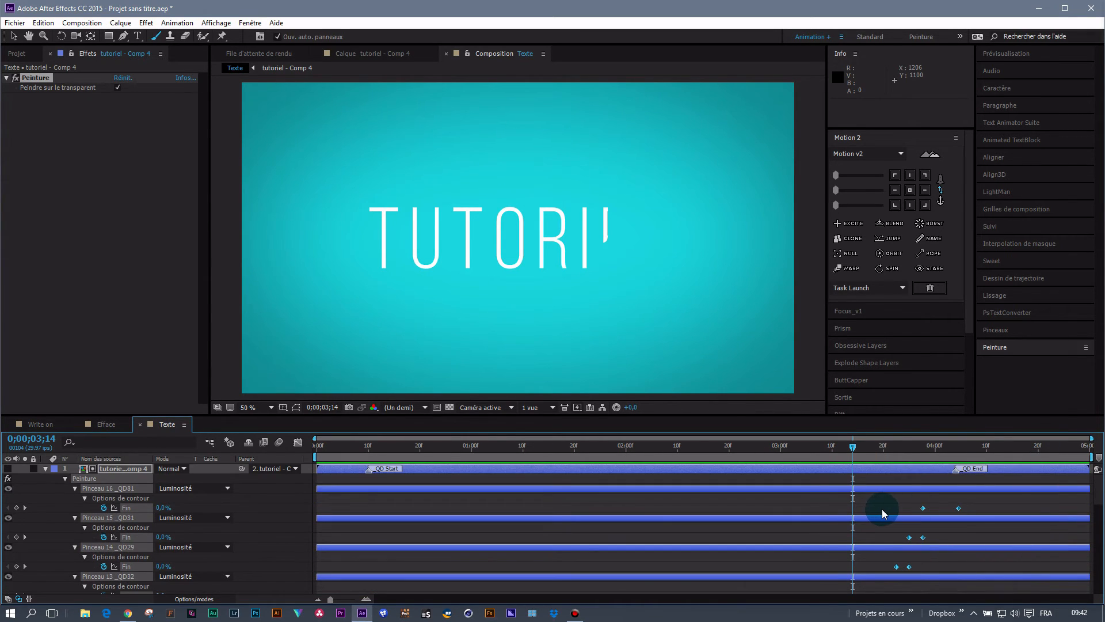
{"action": "scroll", "coordinate": [882, 509], "scroll_direction": "down", "scroll_amount": 3}
{"action": "left_click_drag", "start_coordinate": [884, 542], "coordinate": [853, 539]}
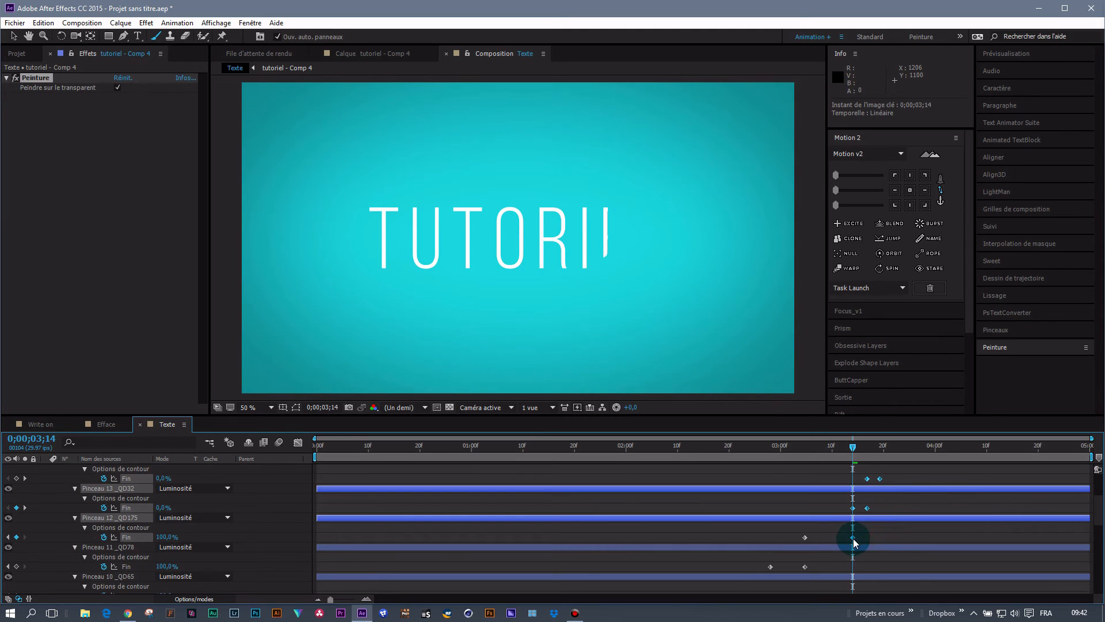
- Collapse the matte layer's properties and preview the whole text reveal from the first frame
{"action": "scroll", "coordinate": [929, 479], "scroll_direction": "up", "scroll_amount": 3}
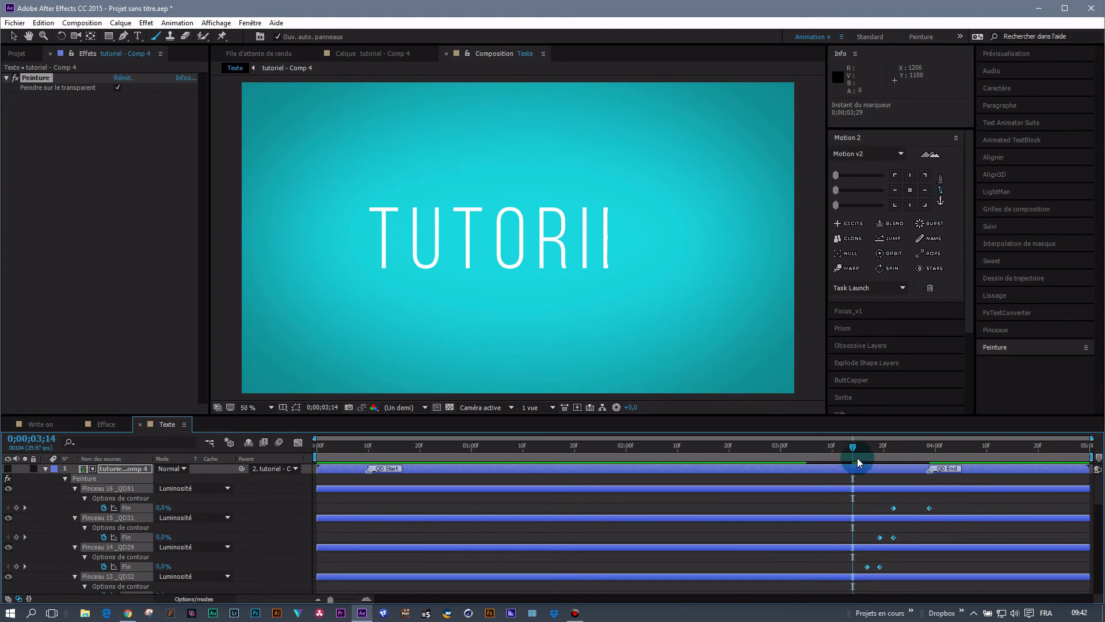
{"action": "left_click_drag", "start_coordinate": [853, 447], "coordinate": [283, 461]}
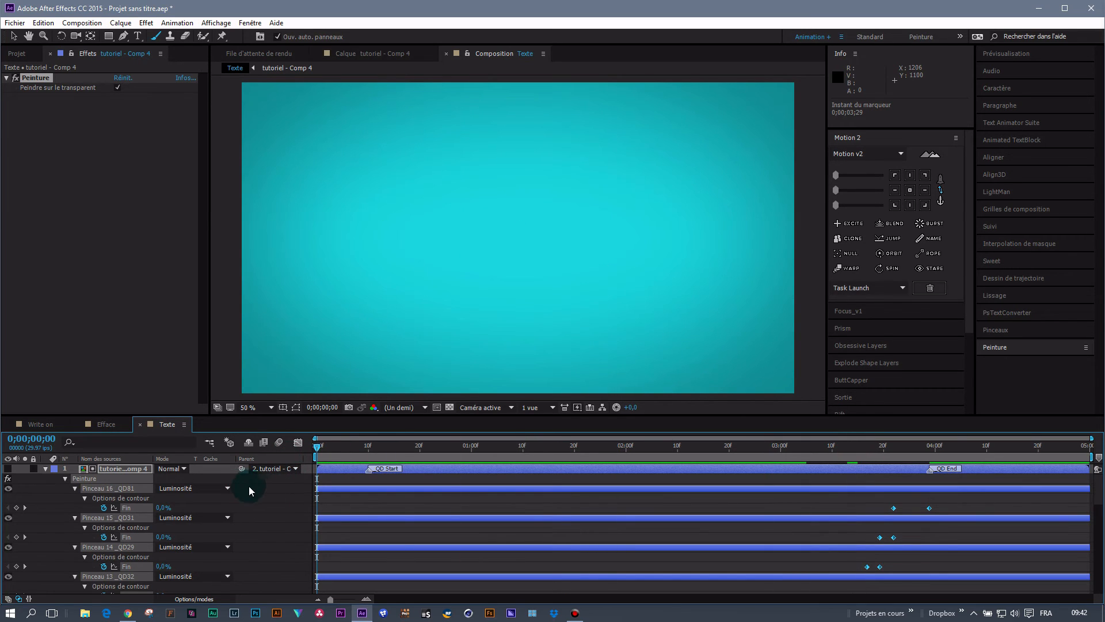
{"action": "left_click", "coordinate": [46, 468]}
{"action": "left_click", "coordinate": [133, 522]}
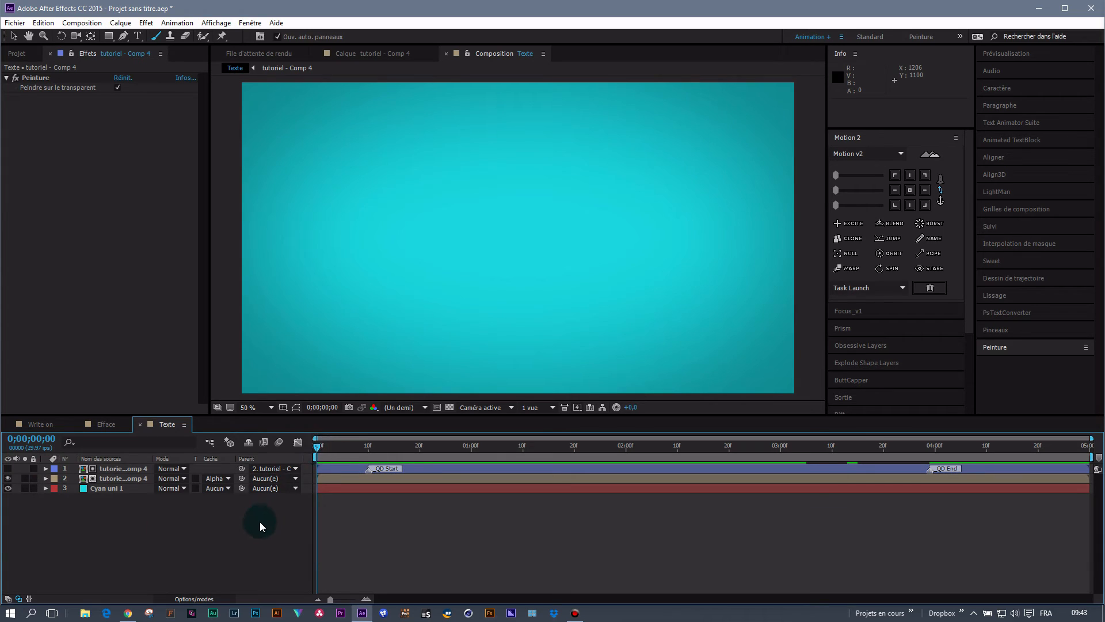
{"action": "key", "text": "space"}
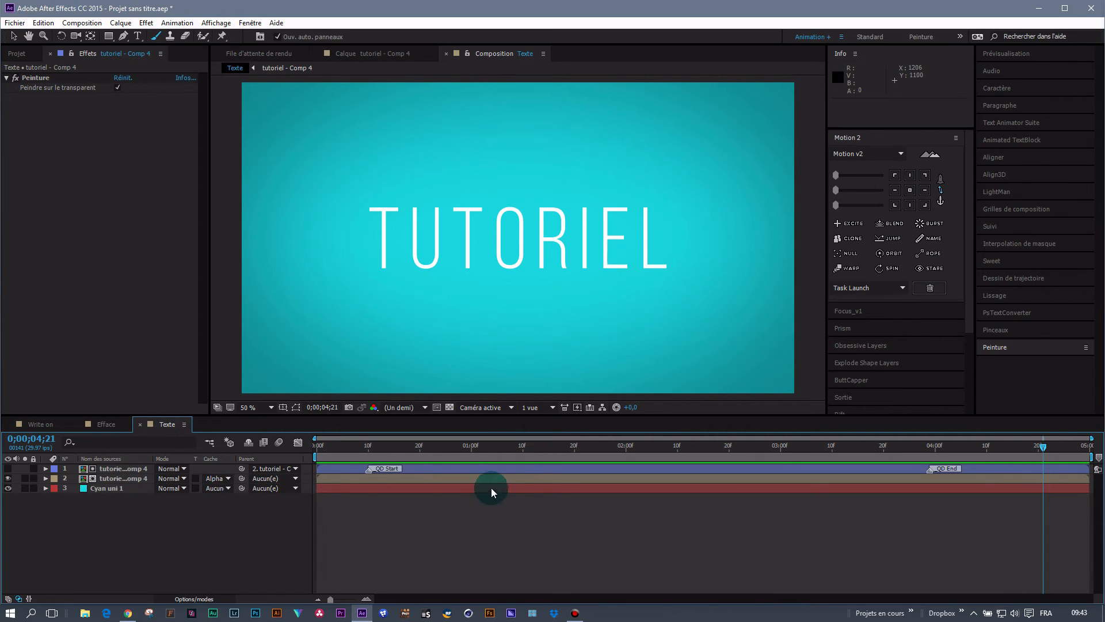
- Switch to the Efface composition and preview its animation
{"action": "left_click", "coordinate": [113, 424]}
{"action": "key", "text": "space"}
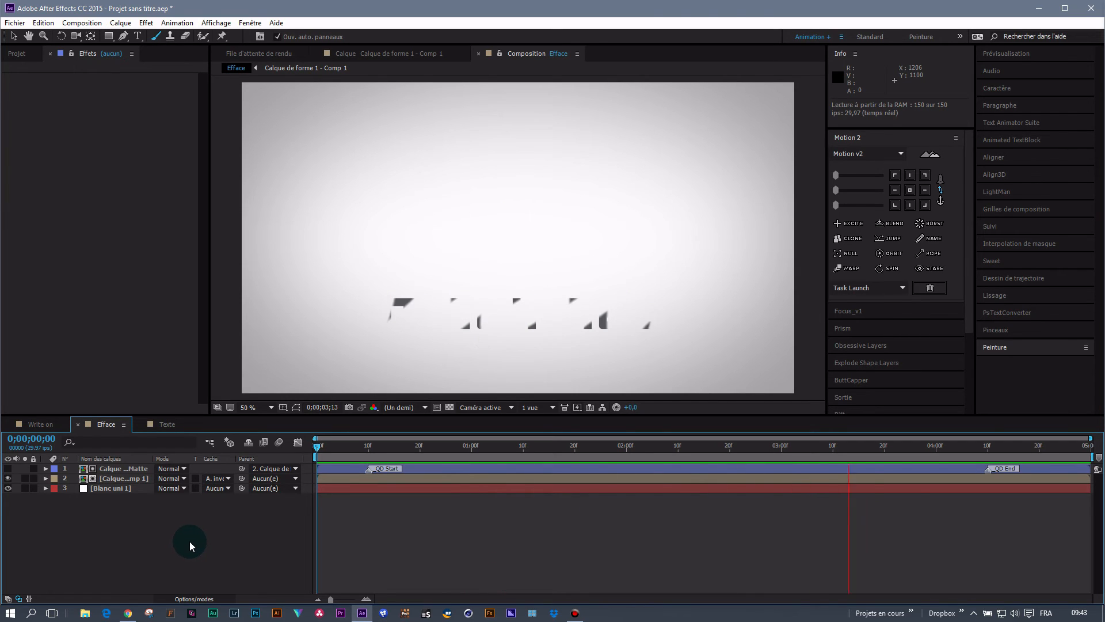
{"action": "key", "text": "space"}
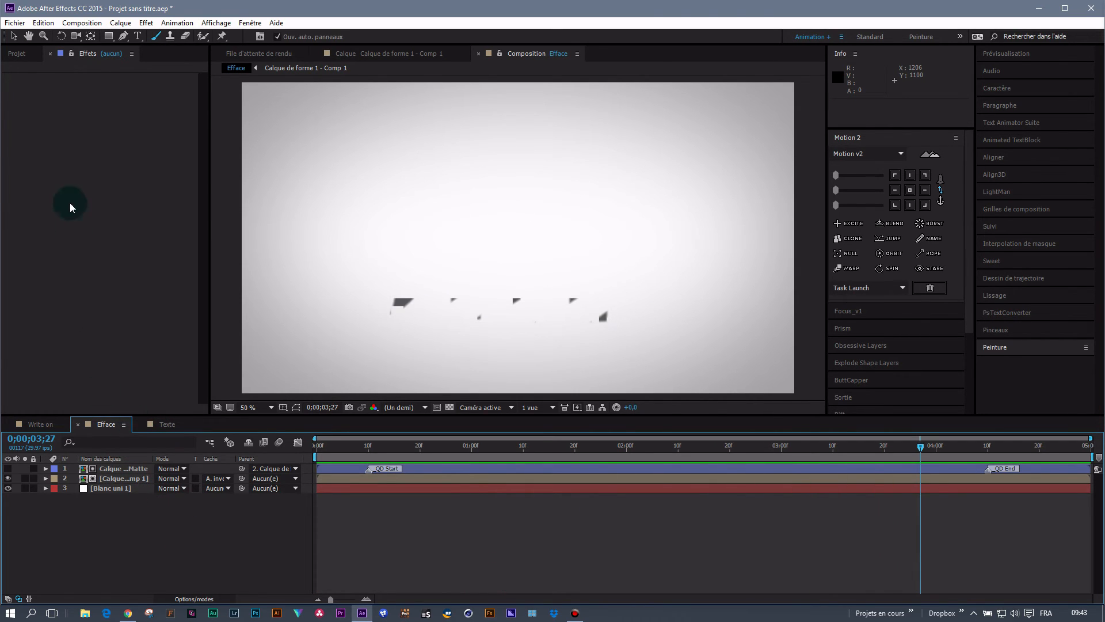
- Create a composition named Logo with the HDTV 1080 29,97 preset and a duration of 0;00;05;00
{"action": "left_click", "coordinate": [26, 53]}
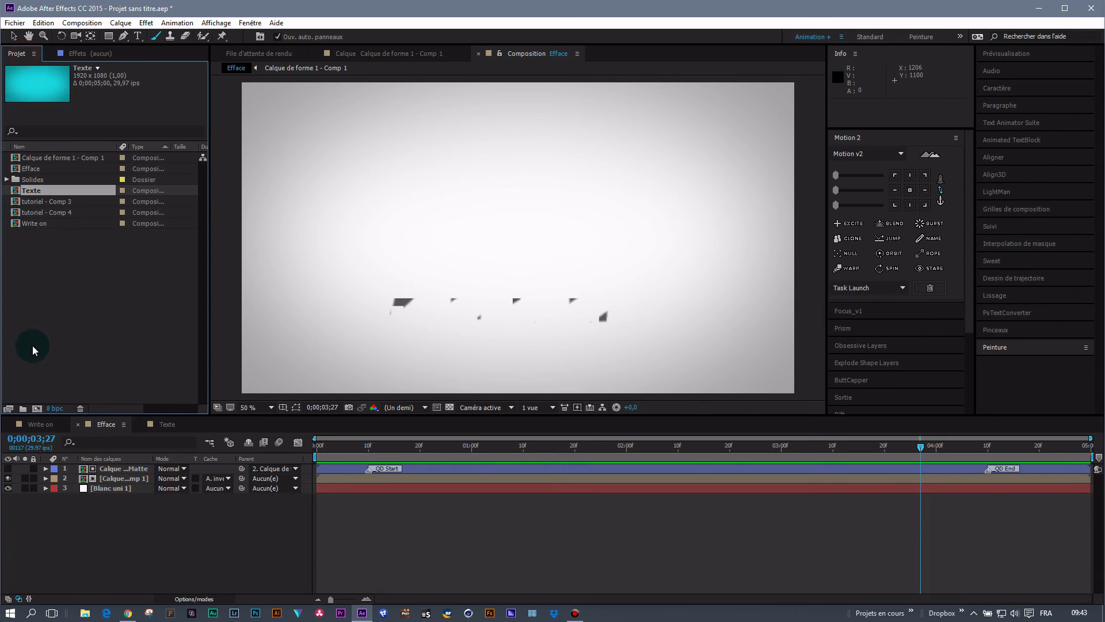
{"action": "left_click", "coordinate": [36, 409]}
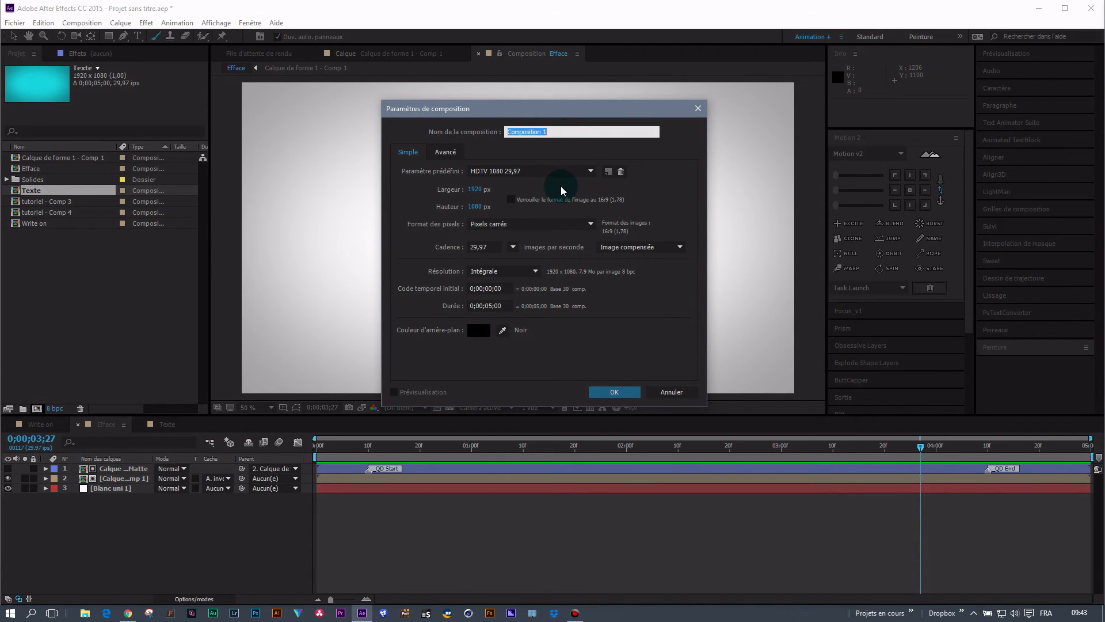
{"action": "type", "text": "Logo"}
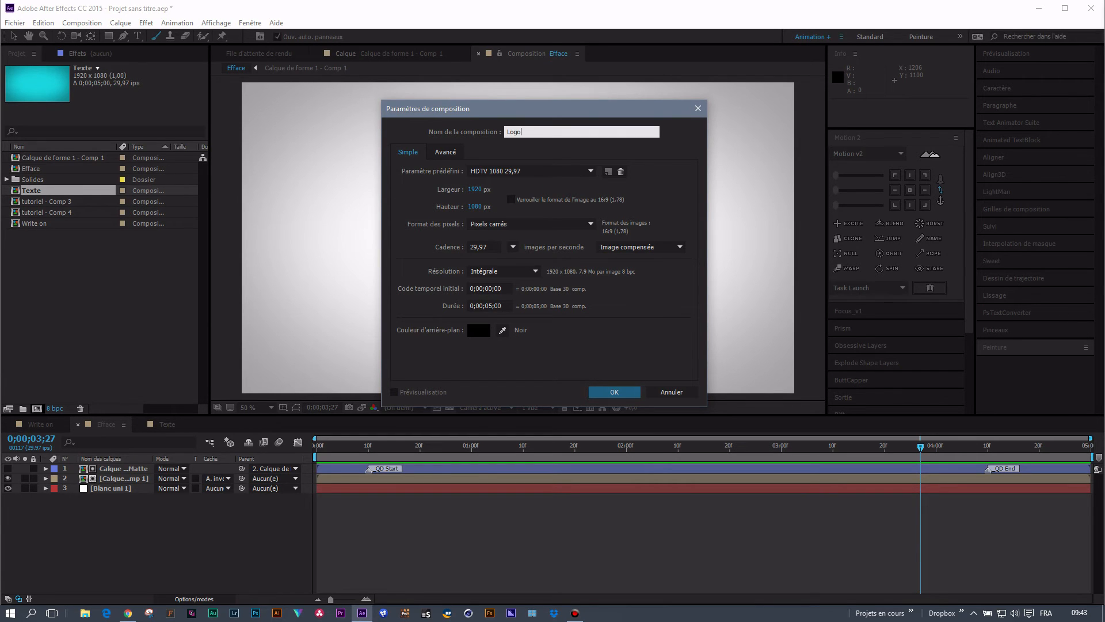
{"action": "left_click", "coordinate": [617, 394]}
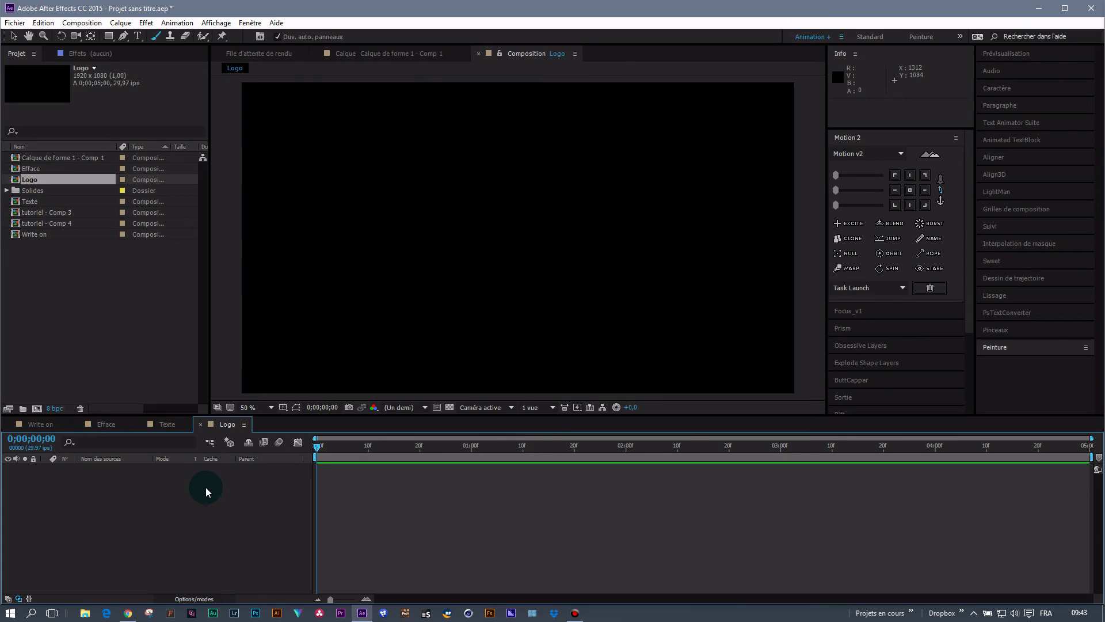
- Add a composition-sized solid to the Logo composition with the orange colour E0931A
{"action": "right_click", "coordinate": [206, 488]}
{"action": "mouse_move", "coordinate": [236, 496]}
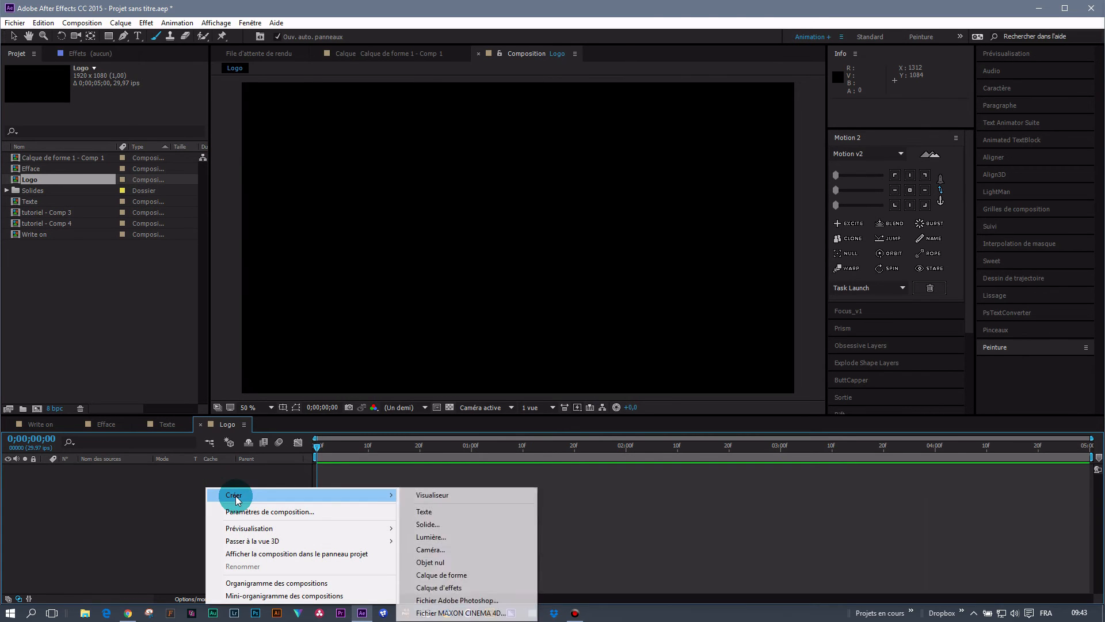
{"action": "left_click", "coordinate": [426, 523]}
{"action": "left_click", "coordinate": [847, 348]}
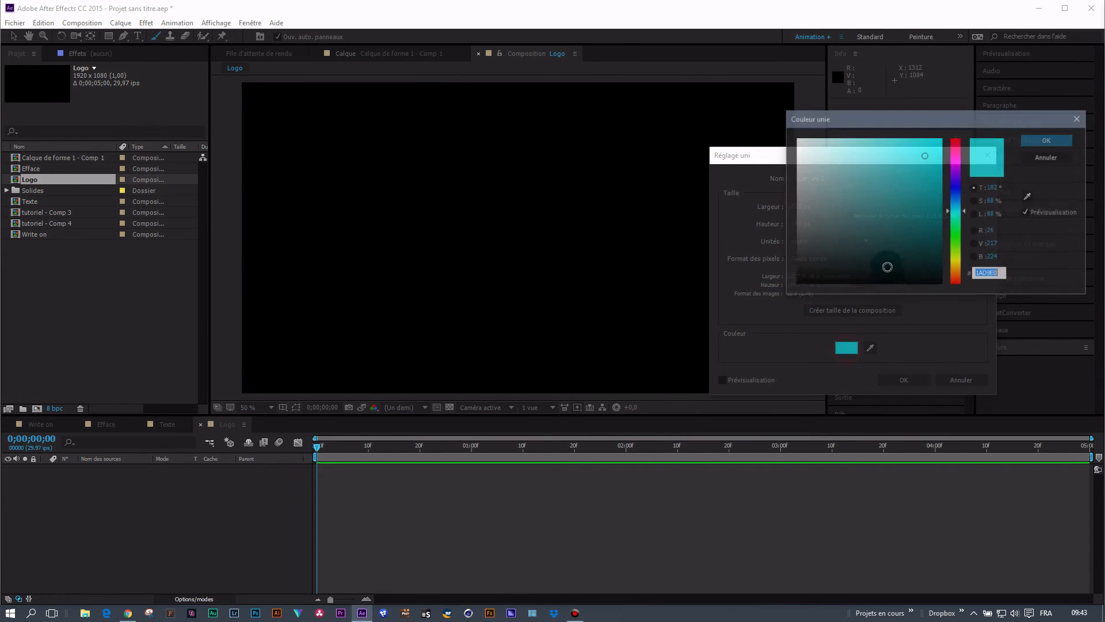
{"action": "left_click_drag", "start_coordinate": [955, 230], "coordinate": [956, 270]}
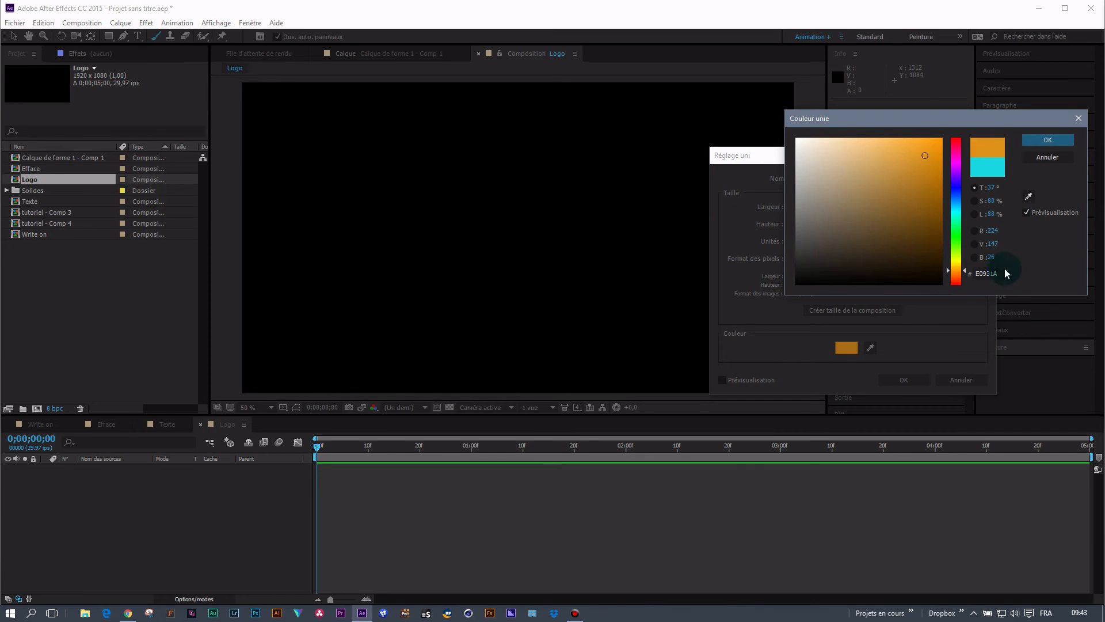
{"action": "left_click", "coordinate": [1047, 141]}
{"action": "left_click", "coordinate": [904, 379]}
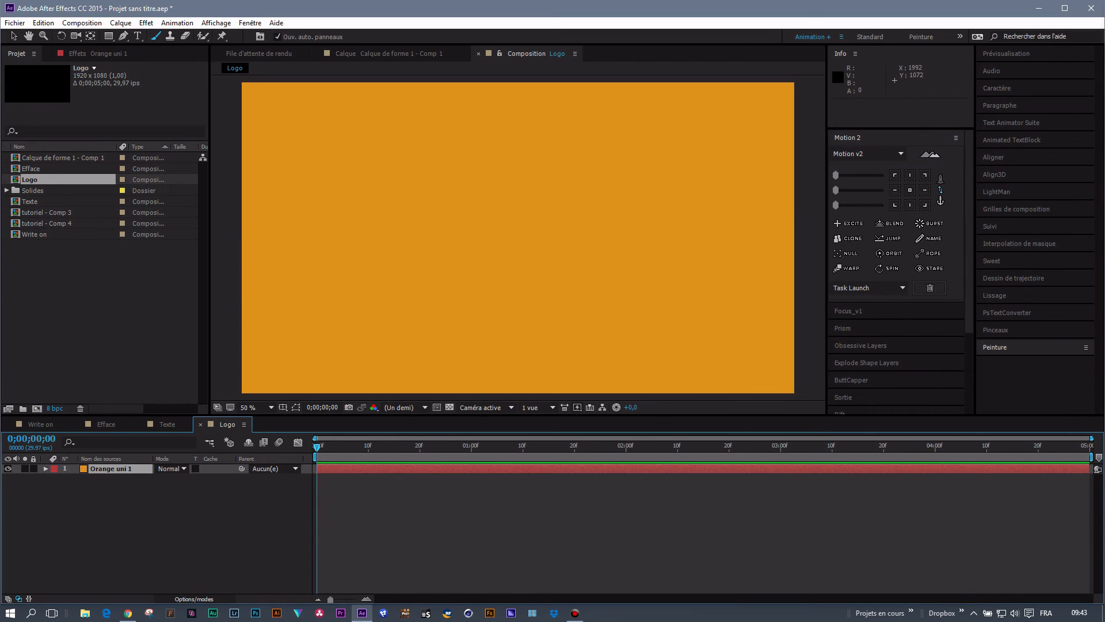
- Give the orange solid a vignette with Exposition at -1,50 and Flou accéléré at 5,0, and add the Imaginnée logo as a shape layer
{"action": "key", "text": "ctrl+space"}
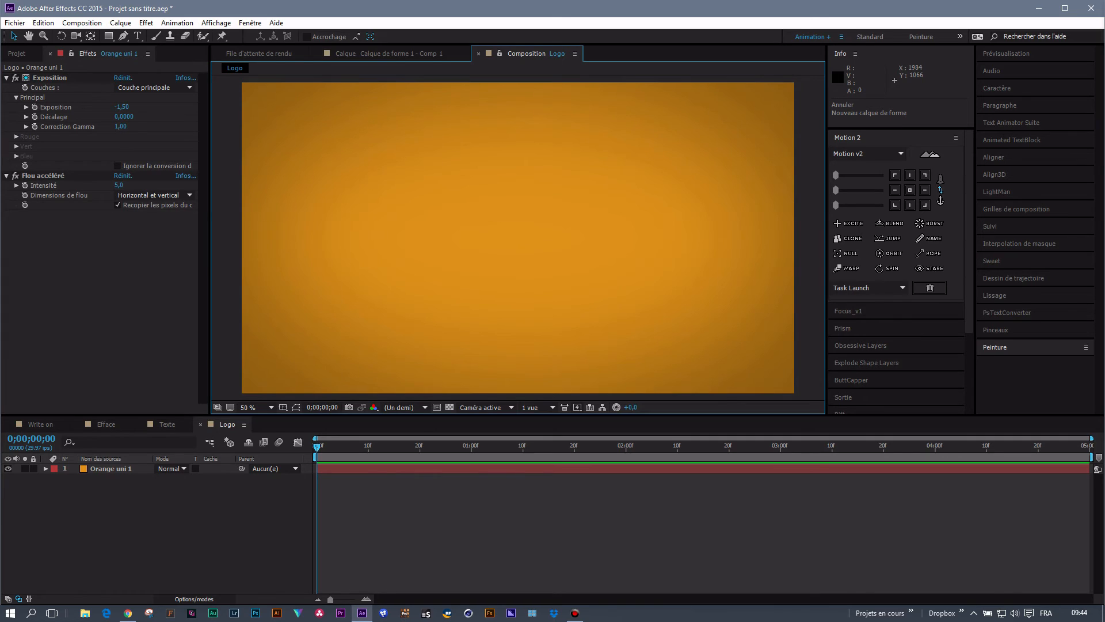
{"action": "key", "text": "ctrl+space"}
{"action": "key", "text": "v"}
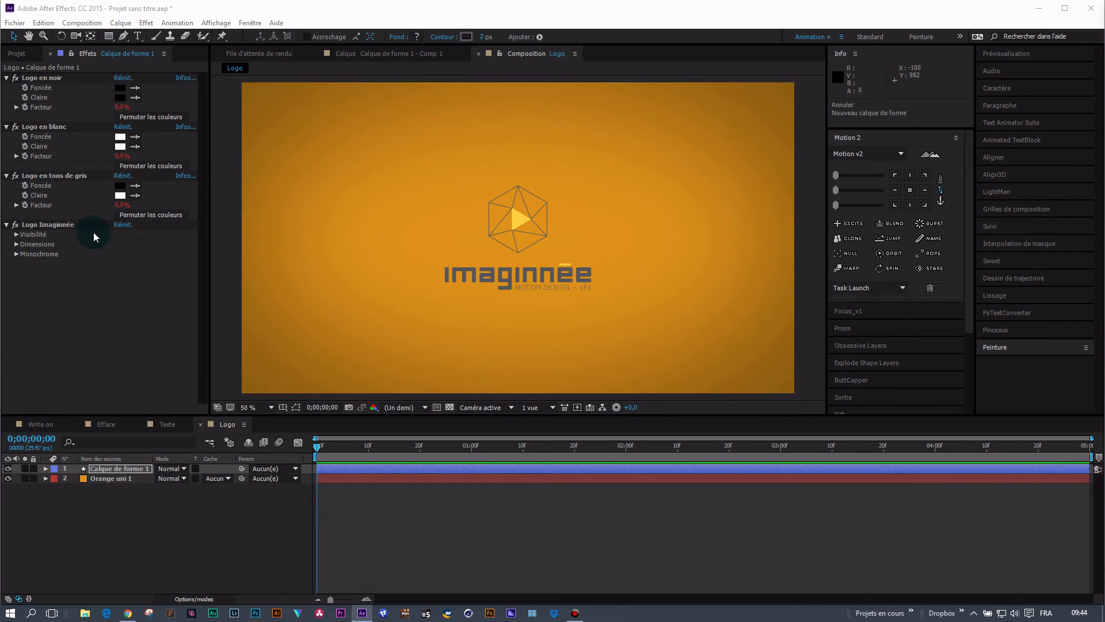
- Set the Imaginnée logo's Échelle to 212,00 and its Largeur contour to 3,80
{"action": "left_click", "coordinate": [17, 245]}
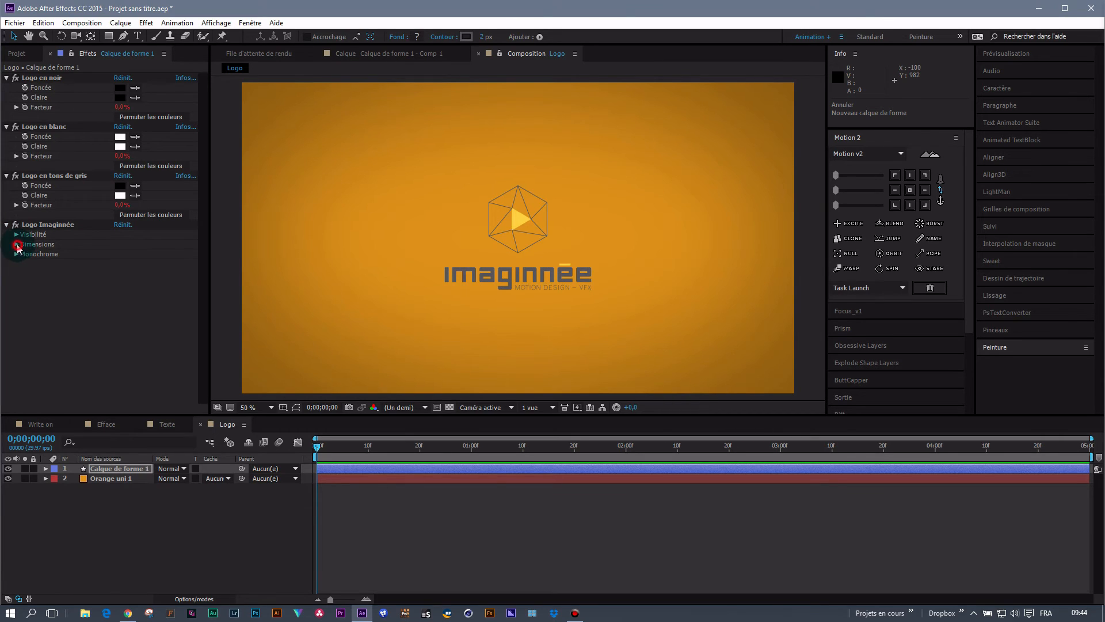
{"action": "left_click_drag", "start_coordinate": [123, 254], "coordinate": [181, 256]}
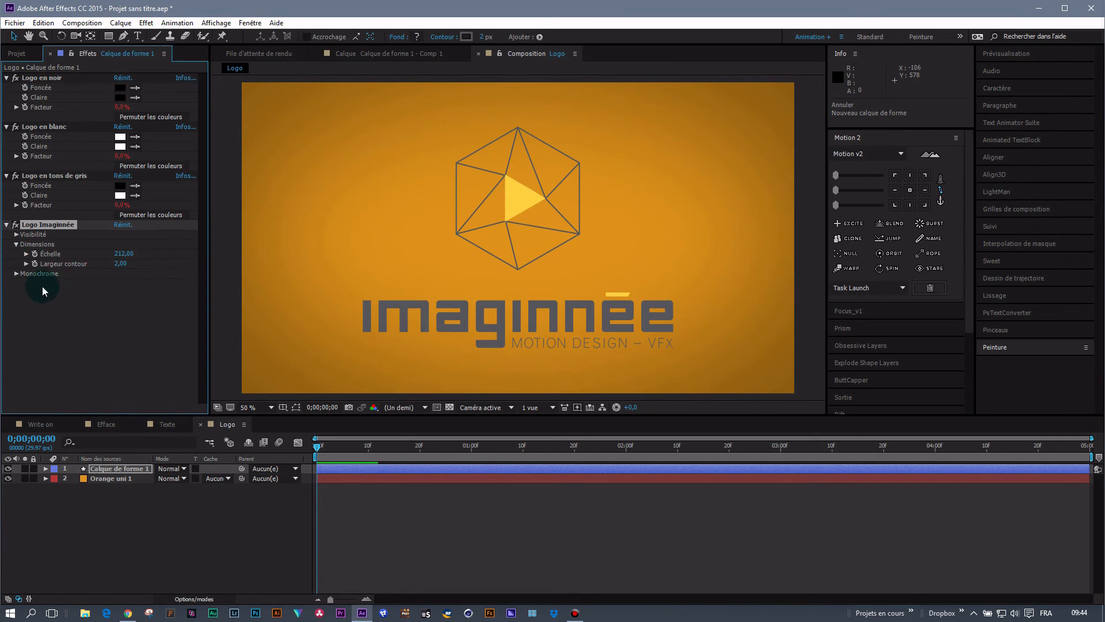
{"action": "left_click_drag", "start_coordinate": [119, 265], "coordinate": [134, 265]}
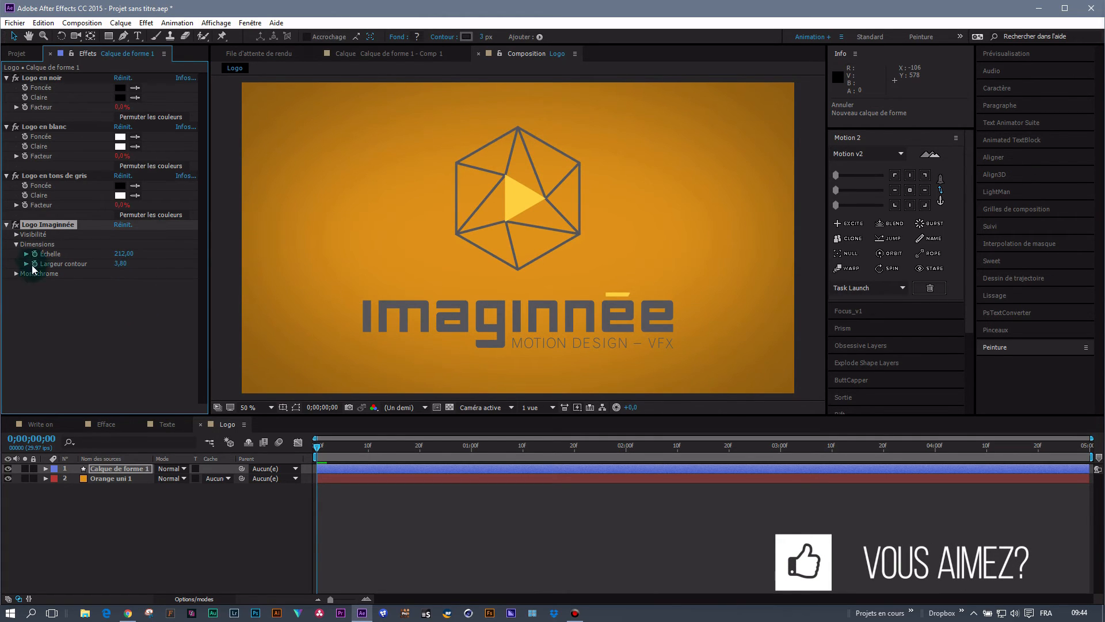
{"action": "left_click", "coordinate": [8, 224]}
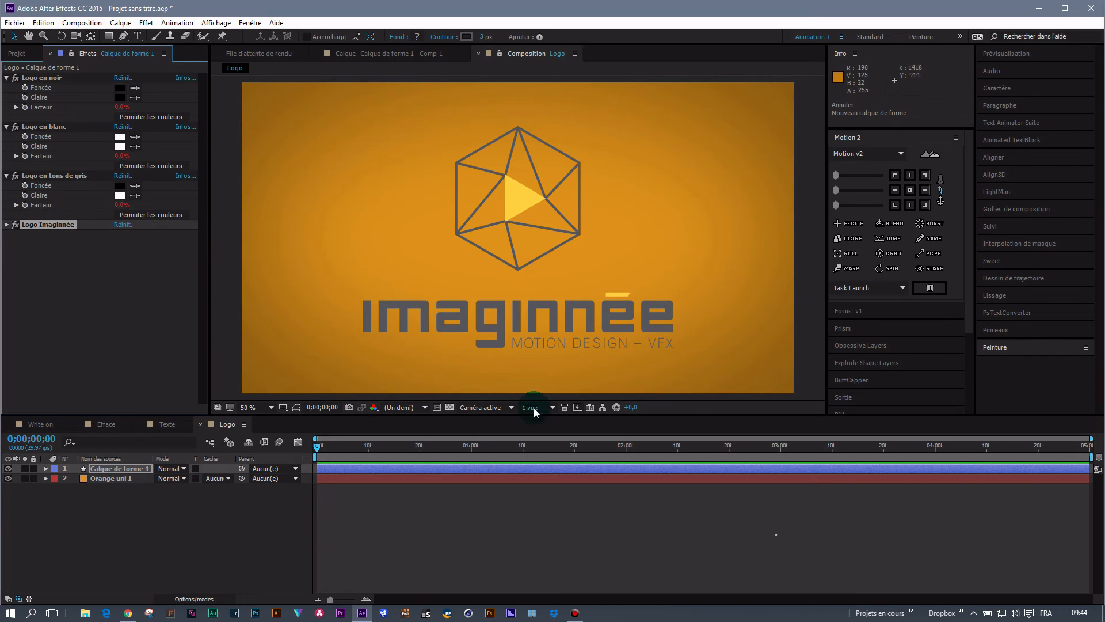
- Change the background solid's colour to white, FFFFFF, and deselect all layers
{"action": "left_click", "coordinate": [108, 479]}
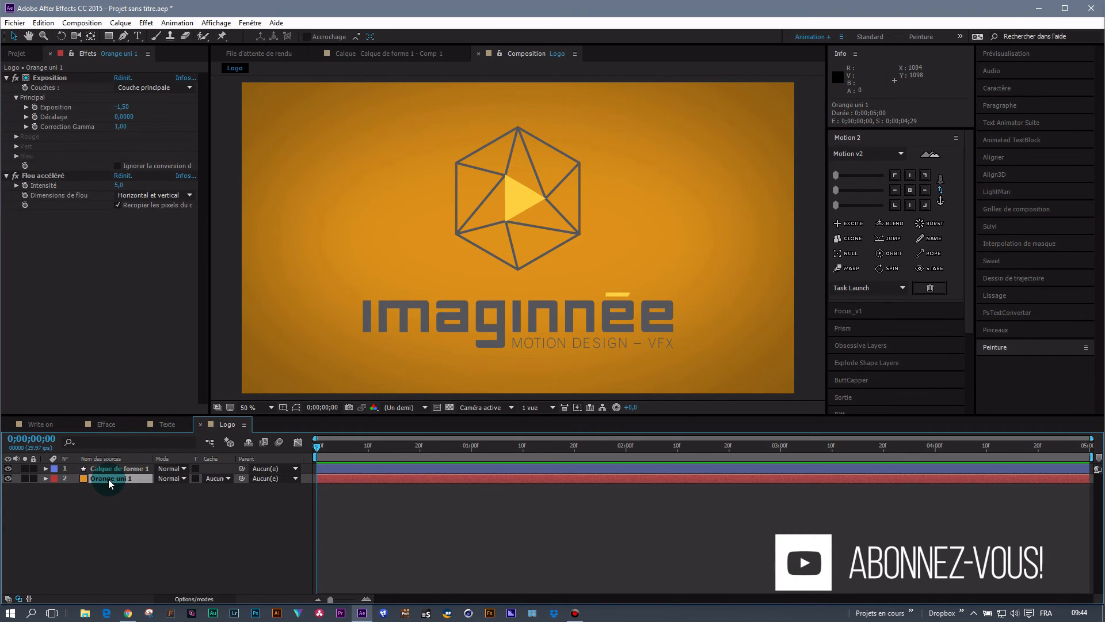
{"action": "key", "text": "ctrl+shift+y"}
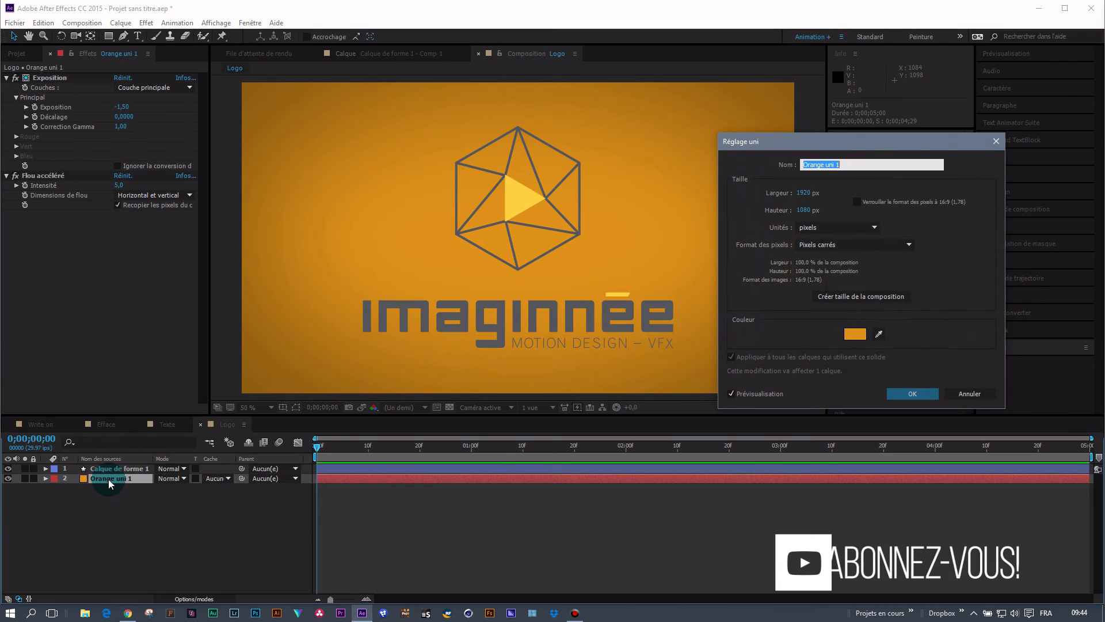
{"action": "left_click", "coordinate": [854, 334]}
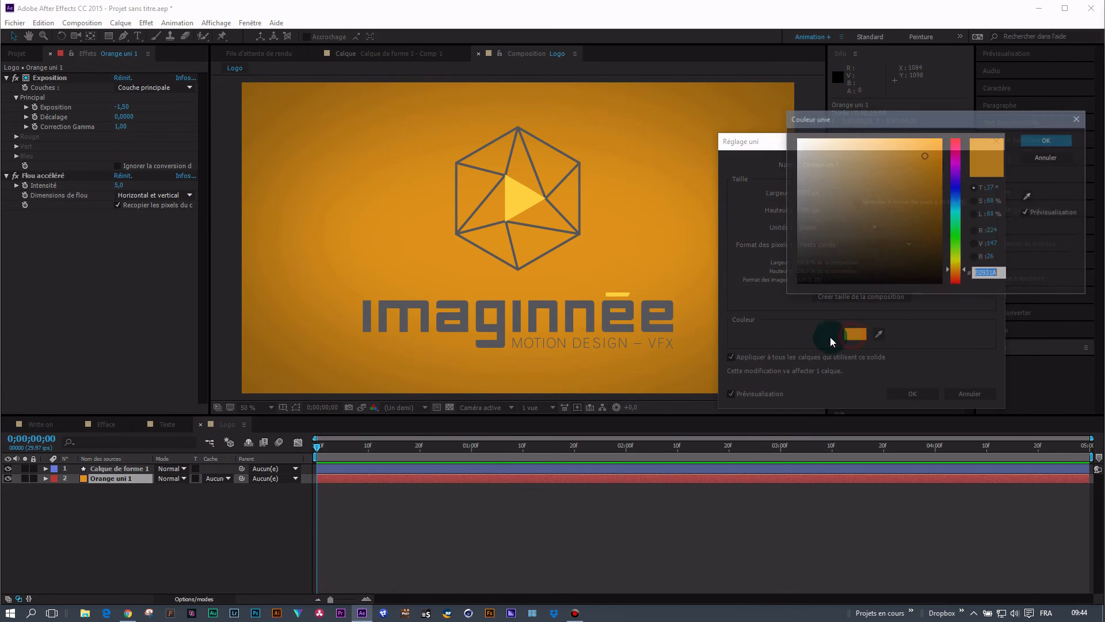
{"action": "left_click_drag", "start_coordinate": [826, 167], "coordinate": [797, 138]}
{"action": "left_click", "coordinate": [1049, 140]}
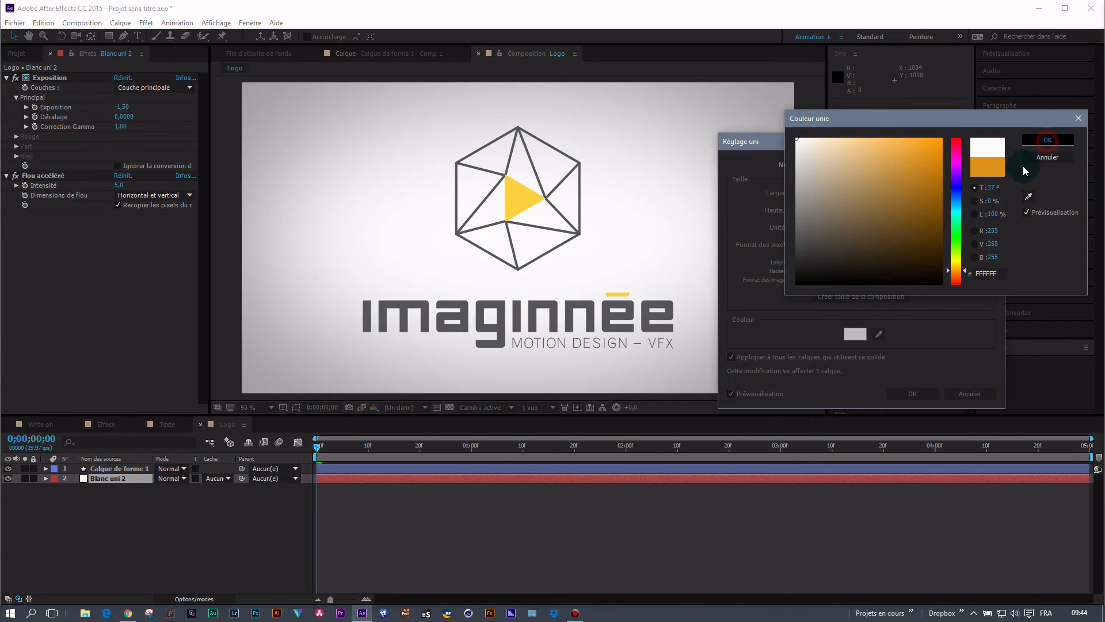
{"action": "left_click", "coordinate": [916, 392]}
{"action": "left_click", "coordinate": [213, 563]}
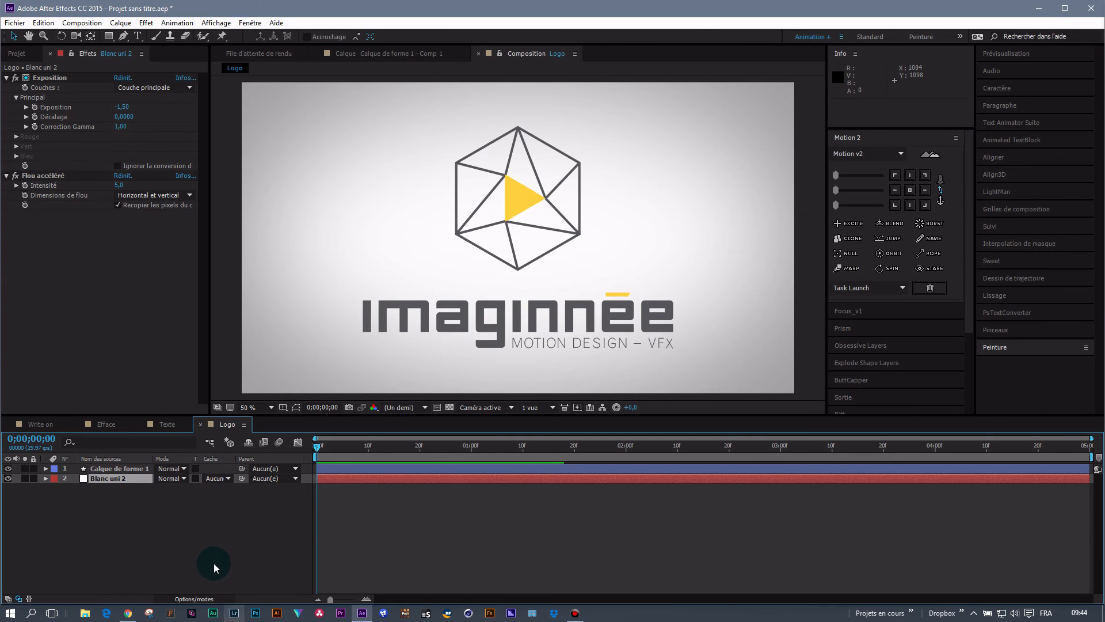
{"action": "left_click", "coordinate": [242, 541]}
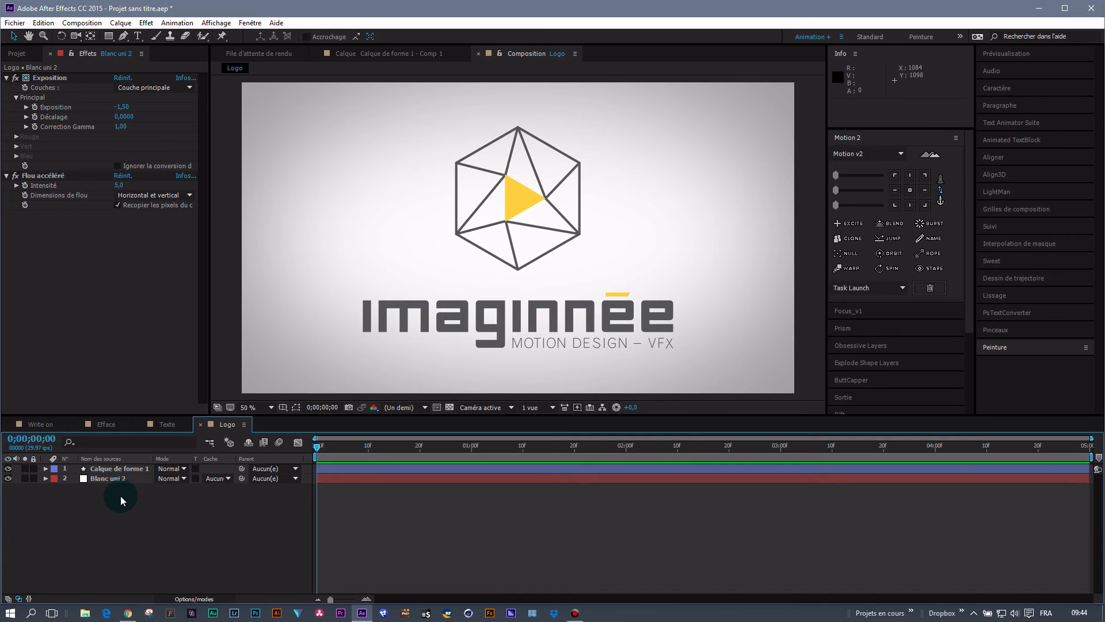
- Precompose the logo's shape layer, transferring all attributes into the new composition
{"action": "right_click", "coordinate": [119, 468]}
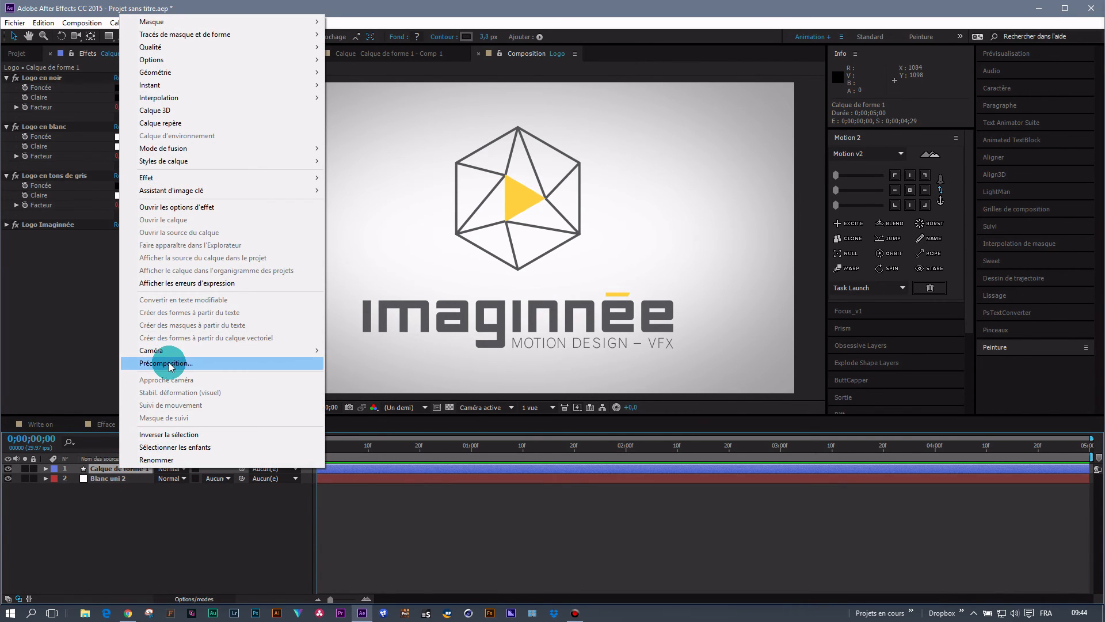
{"action": "left_click", "coordinate": [167, 363]}
{"action": "left_click", "coordinate": [610, 341]}
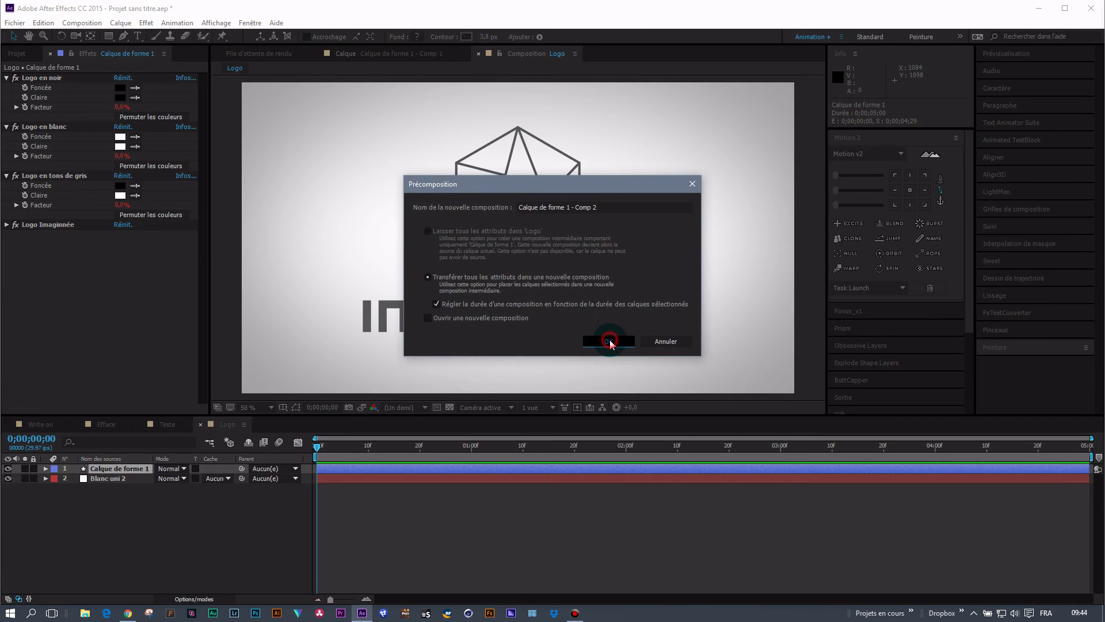
- Open the logo precomposition in the layer view for painting with the Brush tool and set the brush hardness to 52%
{"action": "left_click", "coordinate": [155, 36]}
{"action": "double_click", "coordinate": [112, 468]}
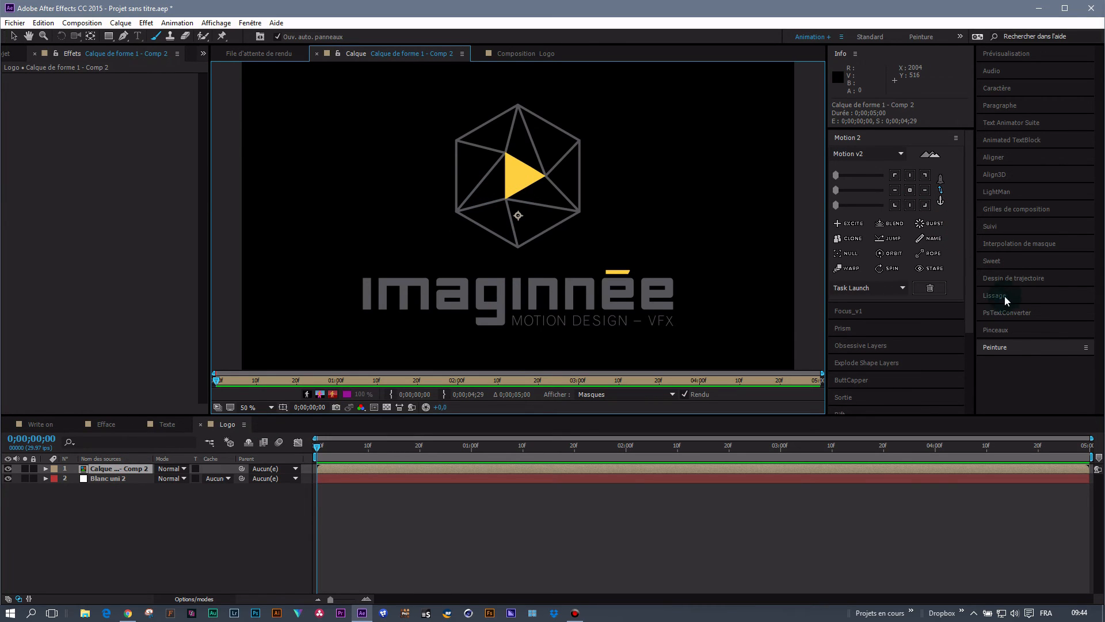
{"action": "left_click", "coordinate": [995, 329]}
{"action": "scroll", "coordinate": [1045, 318], "scroll_direction": "down", "scroll_amount": 5}
{"action": "scroll", "coordinate": [1098, 296], "scroll_direction": "down", "scroll_amount": 3}
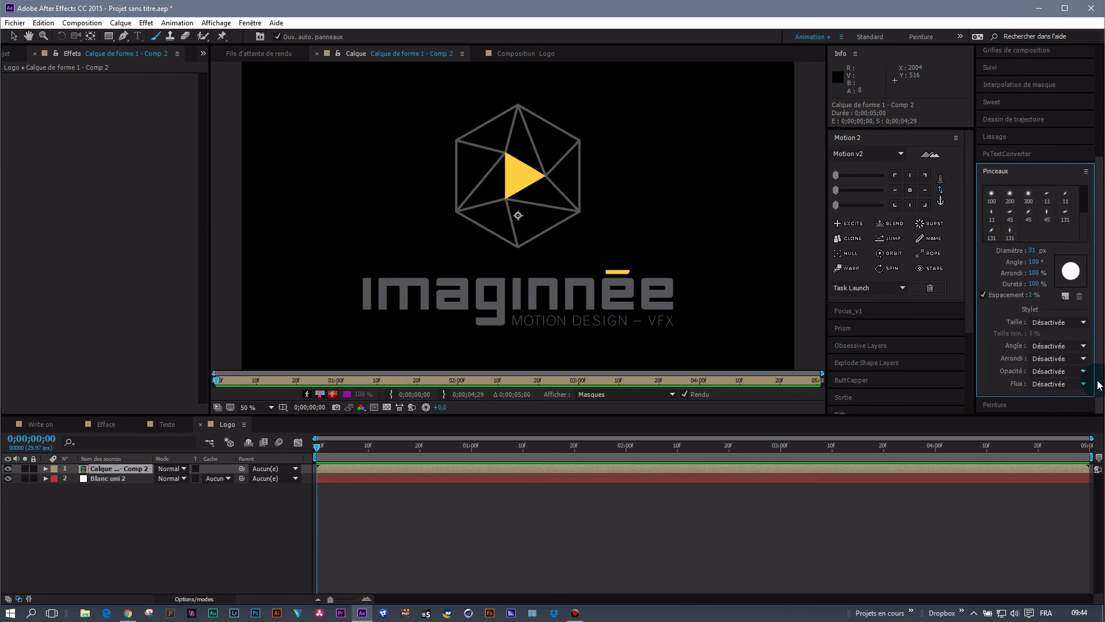
{"action": "left_click_drag", "start_coordinate": [1039, 289], "coordinate": [1017, 284]}
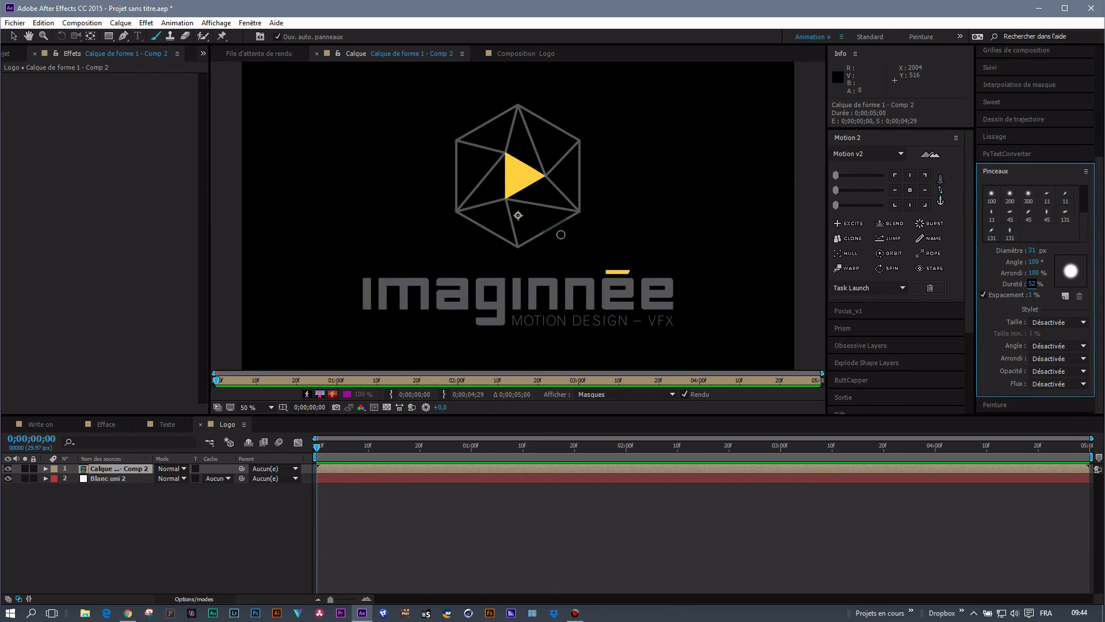
- Set the brush diameter to 97 px and try a stroke beside the logo's hexagon
{"action": "mouse_move", "coordinate": [1031, 249]}
{"action": "left_mouse_down"}
{"action": "mouse_move", "coordinate": [1088, 249]}
{"action": "mouse_move", "coordinate": [1064, 263]}
{"action": "left_mouse_up"}
{"action": "left_click", "coordinate": [1033, 249]}
{"action": "type", "text": "97"}
{"action": "key", "text": "Return"}
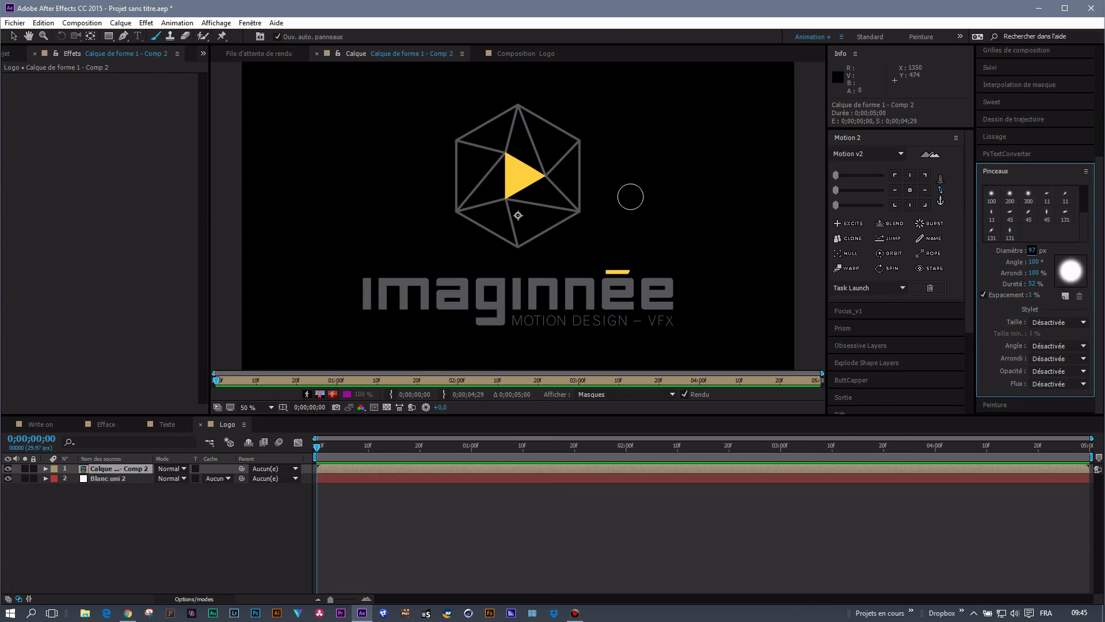
{"action": "left_click", "coordinate": [995, 171]}
{"action": "left_click", "coordinate": [620, 217]}
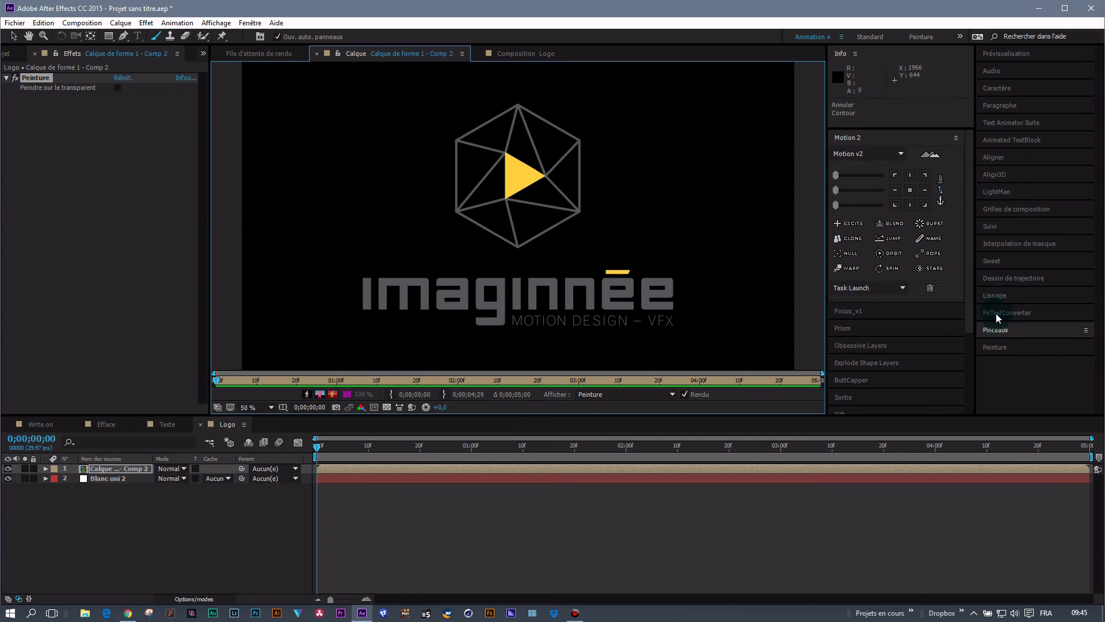
- Reduce the brush diameter to 60 px
{"action": "left_click", "coordinate": [1006, 333]}
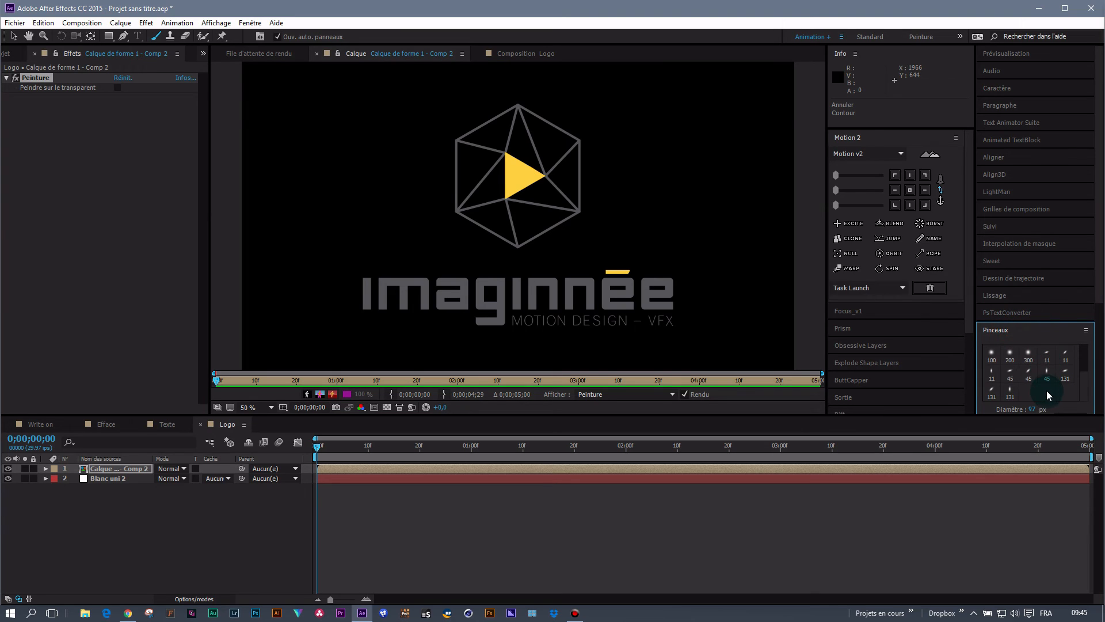
{"action": "left_click", "coordinate": [1031, 410]}
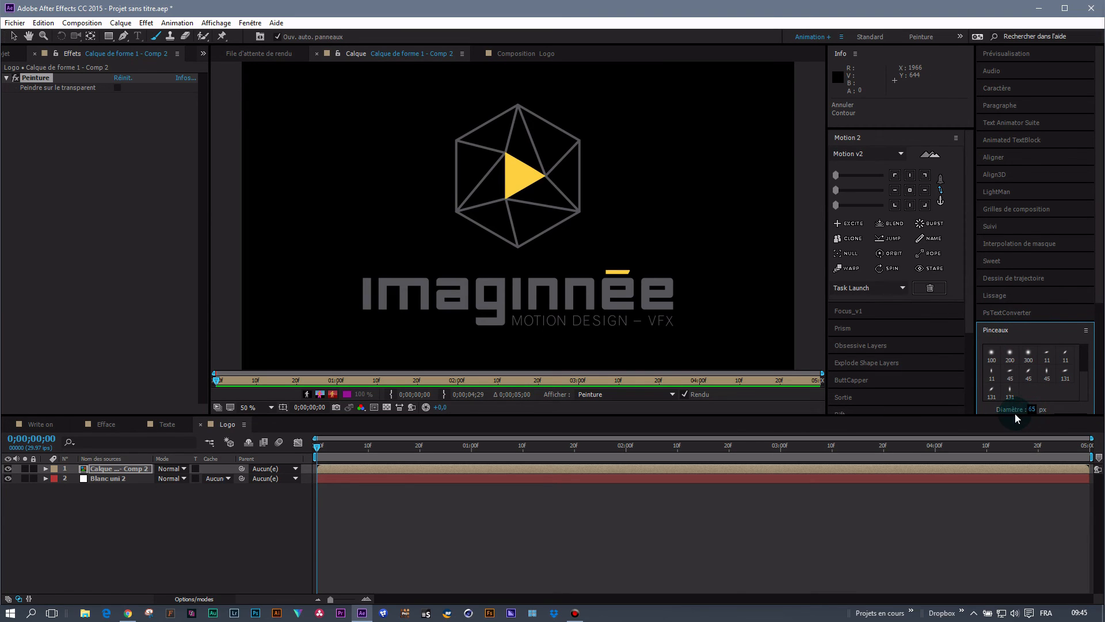
- Paint one continuous zigzag stroke covering the logo's hexagon and a second covering the imaginnée wordmark, and check both strokes in the layer's Paint effect
{"action": "mouse_move", "coordinate": [508, 157]}
{"action": "left_mouse_down"}
{"action": "mouse_move", "coordinate": [459, 119]}
{"action": "mouse_move", "coordinate": [543, 108]}
{"action": "mouse_move", "coordinate": [476, 167]}
{"action": "mouse_move", "coordinate": [563, 161]}
{"action": "mouse_move", "coordinate": [463, 222]}
{"action": "mouse_move", "coordinate": [583, 188]}
{"action": "mouse_move", "coordinate": [509, 234]}
{"action": "mouse_move", "coordinate": [555, 232]}
{"action": "mouse_move", "coordinate": [502, 248]}
{"action": "mouse_move", "coordinate": [591, 193]}
{"action": "mouse_move", "coordinate": [462, 241]}
{"action": "mouse_move", "coordinate": [602, 169]}
{"action": "mouse_move", "coordinate": [467, 205]}
{"action": "mouse_move", "coordinate": [524, 173]}
{"action": "mouse_move", "coordinate": [441, 207]}
{"action": "mouse_move", "coordinate": [552, 156]}
{"action": "mouse_move", "coordinate": [448, 174]}
{"action": "mouse_move", "coordinate": [572, 142]}
{"action": "mouse_move", "coordinate": [516, 172]}
{"action": "mouse_move", "coordinate": [590, 163]}
{"action": "mouse_move", "coordinate": [545, 162]}
{"action": "mouse_move", "coordinate": [575, 127]}
{"action": "mouse_move", "coordinate": [534, 132]}
{"action": "mouse_move", "coordinate": [515, 106]}
{"action": "mouse_move", "coordinate": [454, 143]}
{"action": "mouse_move", "coordinate": [487, 133]}
{"action": "mouse_move", "coordinate": [452, 170]}
{"action": "left_mouse_up"}
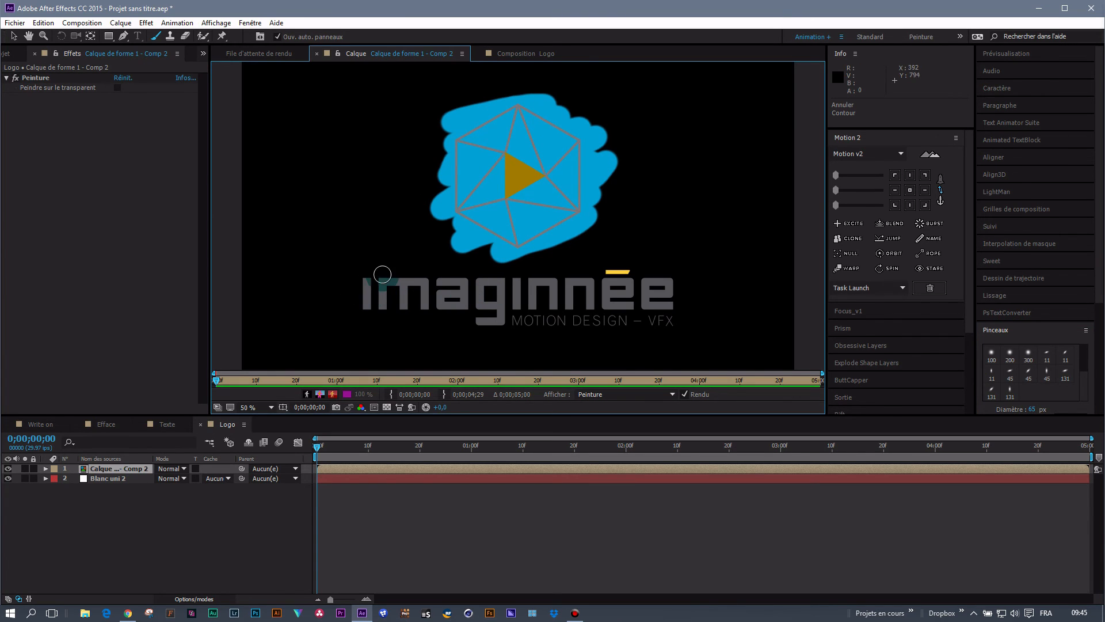
{"action": "mouse_move", "coordinate": [364, 265]}
{"action": "left_mouse_down"}
{"action": "mouse_move", "coordinate": [360, 309]}
{"action": "mouse_move", "coordinate": [402, 270]}
{"action": "mouse_move", "coordinate": [403, 303]}
{"action": "mouse_move", "coordinate": [449, 272]}
{"action": "mouse_move", "coordinate": [451, 304]}
{"action": "mouse_move", "coordinate": [497, 269]}
{"action": "mouse_move", "coordinate": [491, 327]}
{"action": "mouse_move", "coordinate": [547, 267]}
{"action": "mouse_move", "coordinate": [547, 327]}
{"action": "mouse_move", "coordinate": [591, 270]}
{"action": "mouse_move", "coordinate": [587, 325]}
{"action": "mouse_move", "coordinate": [638, 282]}
{"action": "mouse_move", "coordinate": [643, 309]}
{"action": "mouse_move", "coordinate": [675, 292]}
{"action": "mouse_move", "coordinate": [675, 321]}
{"action": "mouse_move", "coordinate": [669, 280]}
{"action": "mouse_move", "coordinate": [654, 324]}
{"action": "mouse_move", "coordinate": [647, 302]}
{"action": "mouse_move", "coordinate": [617, 324]}
{"action": "mouse_move", "coordinate": [615, 275]}
{"action": "mouse_move", "coordinate": [593, 332]}
{"action": "mouse_move", "coordinate": [585, 275]}
{"action": "mouse_move", "coordinate": [565, 334]}
{"action": "mouse_move", "coordinate": [561, 270]}
{"action": "mouse_move", "coordinate": [532, 333]}
{"action": "mouse_move", "coordinate": [531, 281]}
{"action": "mouse_move", "coordinate": [515, 324]}
{"action": "mouse_move", "coordinate": [483, 283]}
{"action": "mouse_move", "coordinate": [466, 335]}
{"action": "mouse_move", "coordinate": [463, 278]}
{"action": "mouse_move", "coordinate": [435, 322]}
{"action": "mouse_move", "coordinate": [411, 281]}
{"action": "mouse_move", "coordinate": [402, 325]}
{"action": "mouse_move", "coordinate": [384, 273]}
{"action": "mouse_move", "coordinate": [345, 300]}
{"action": "left_mouse_up"}
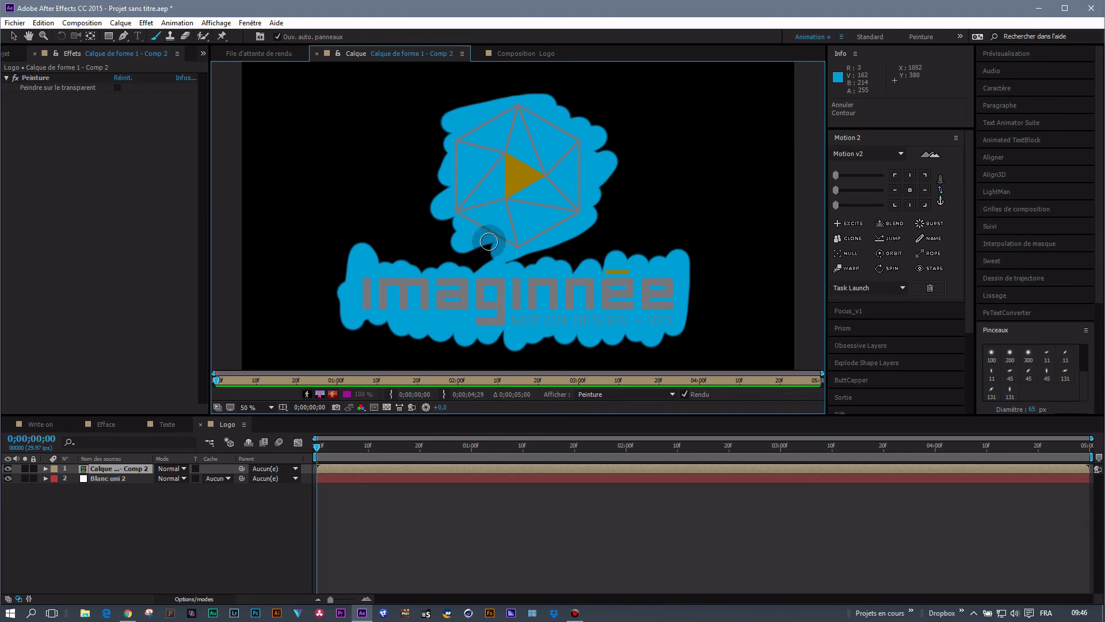
{"action": "left_click", "coordinate": [45, 468]}
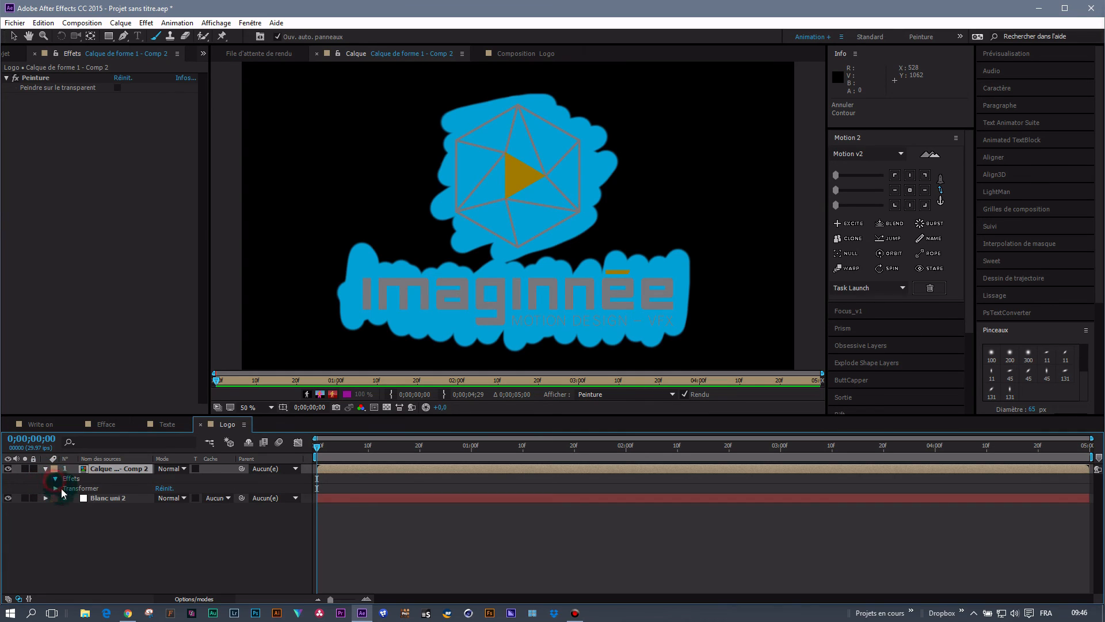
{"action": "left_click", "coordinate": [65, 489]}
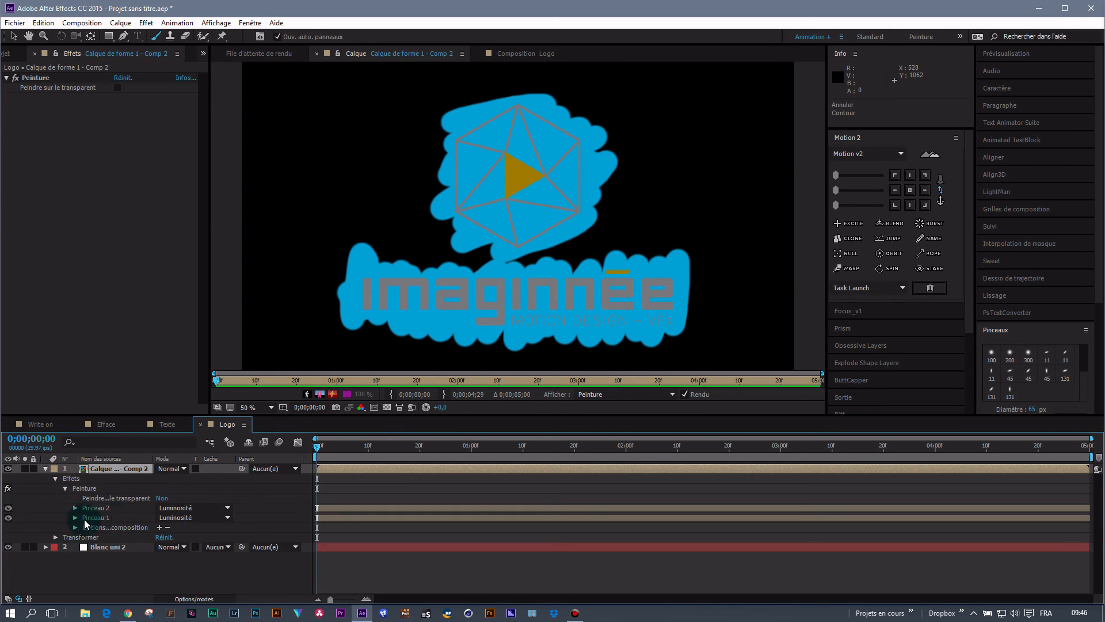
{"action": "left_click", "coordinate": [45, 469]}
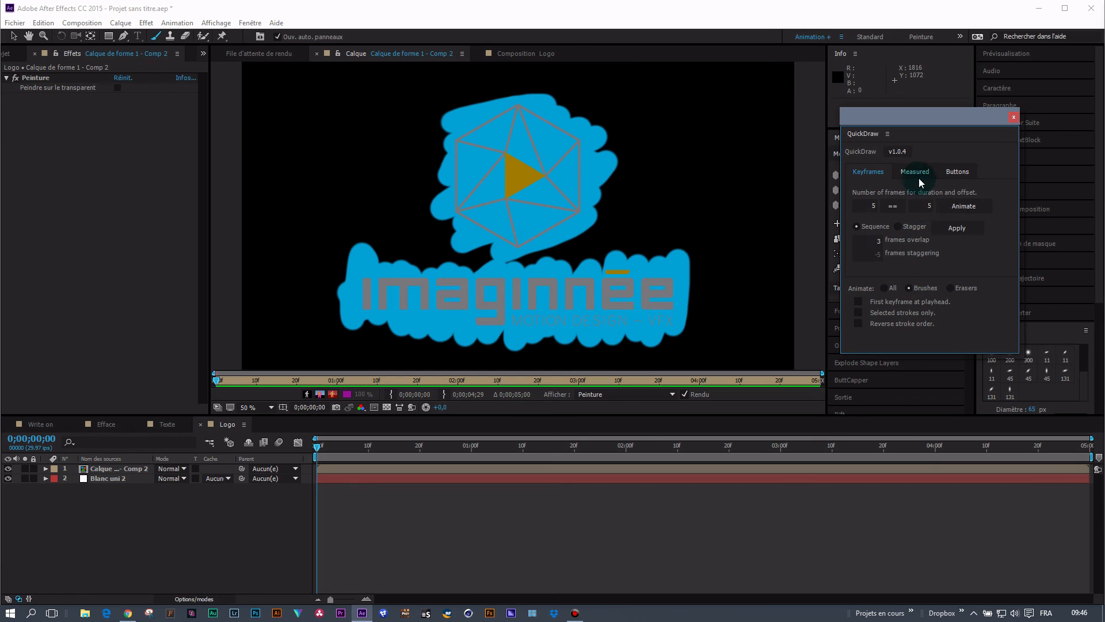
- Set QuickDraw's measured animation range from 0;00;00;10 to 0;00;04;10
{"action": "left_click", "coordinate": [915, 172]}
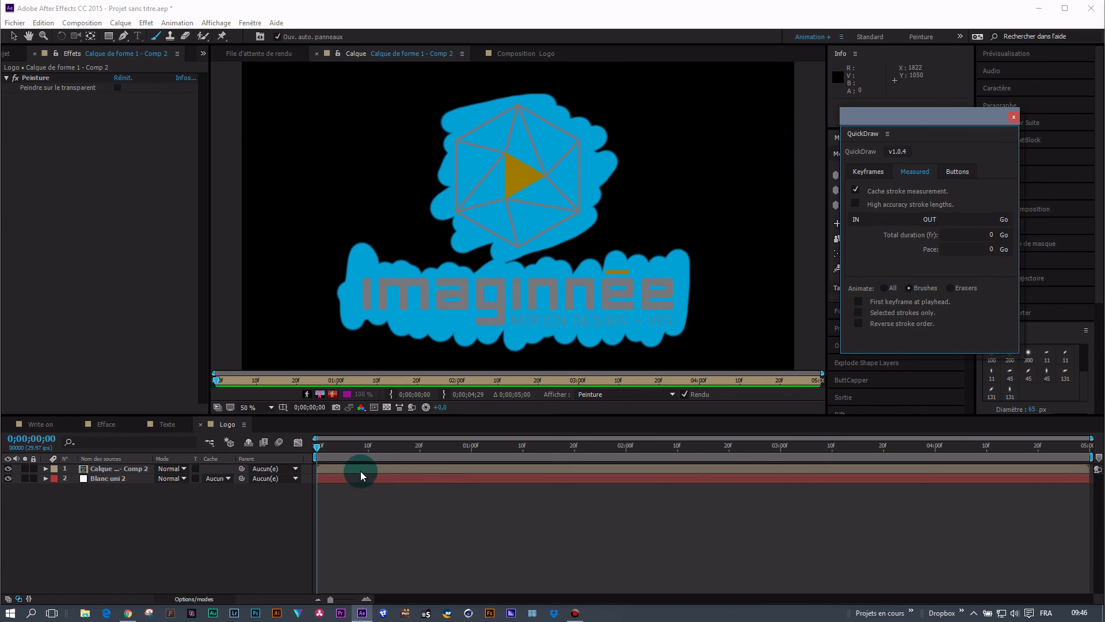
{"action": "left_click_drag", "start_coordinate": [317, 447], "coordinate": [369, 456]}
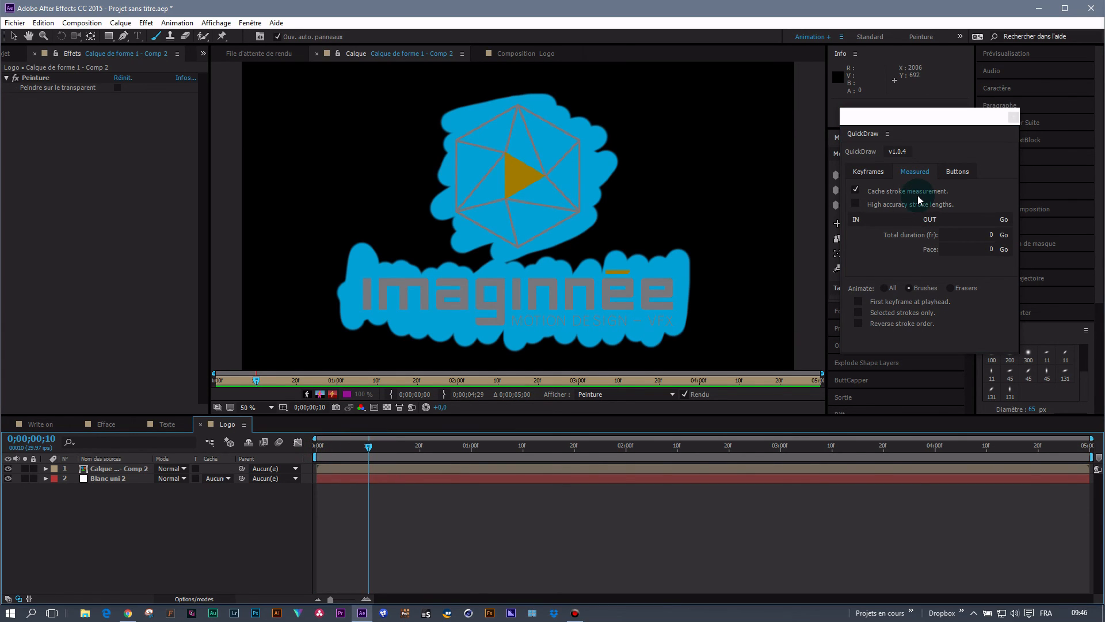
{"action": "left_click", "coordinate": [856, 219]}
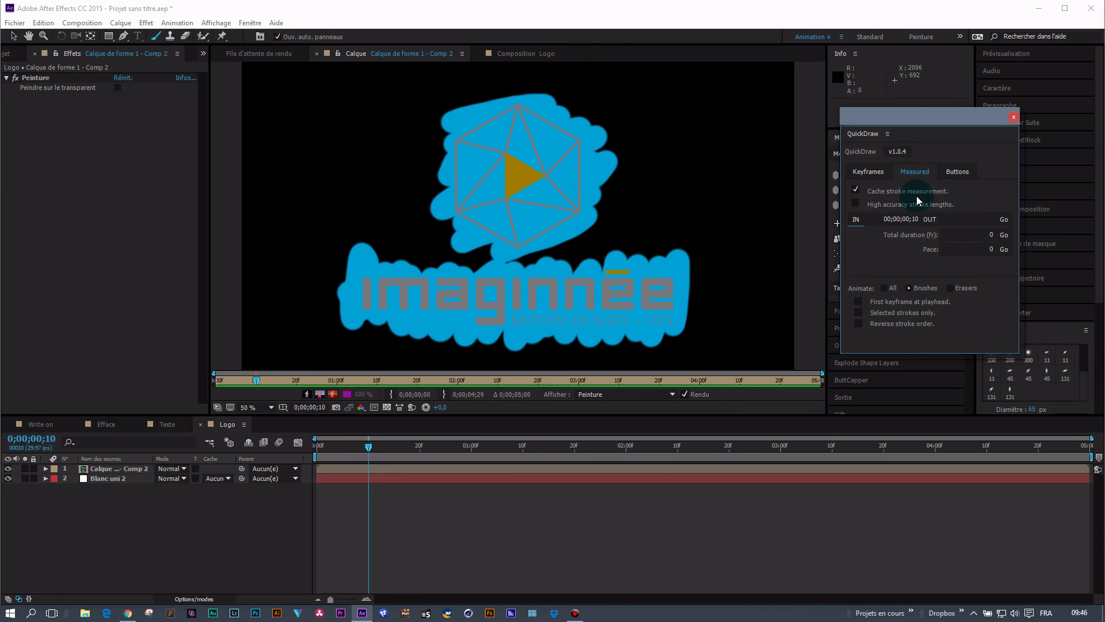
{"action": "left_click_drag", "start_coordinate": [371, 450], "coordinate": [987, 449]}
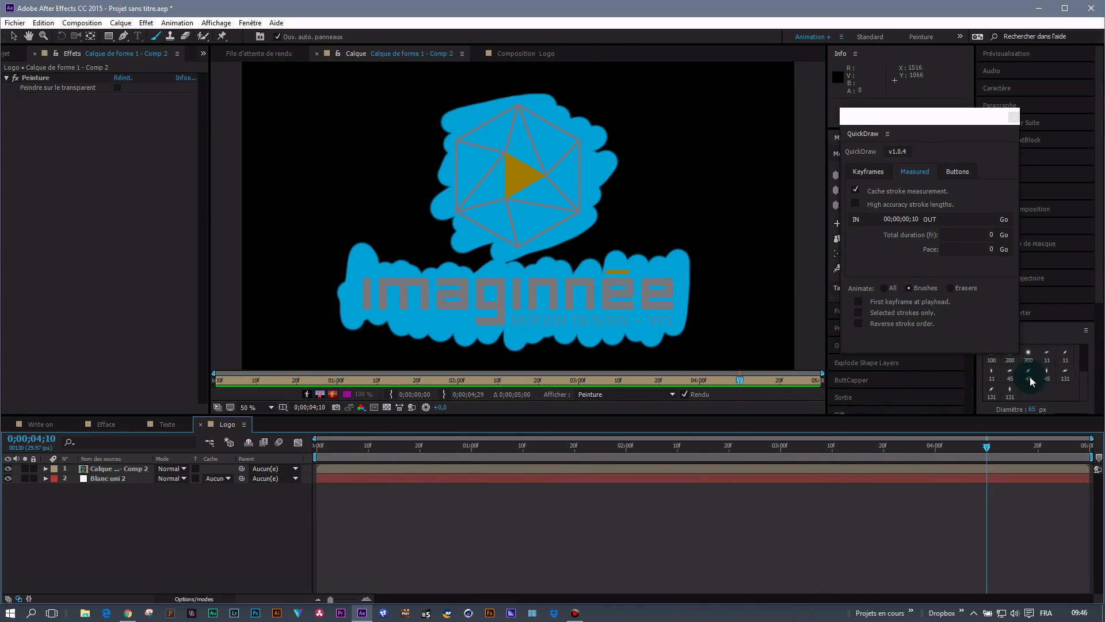
{"action": "left_click", "coordinate": [931, 220]}
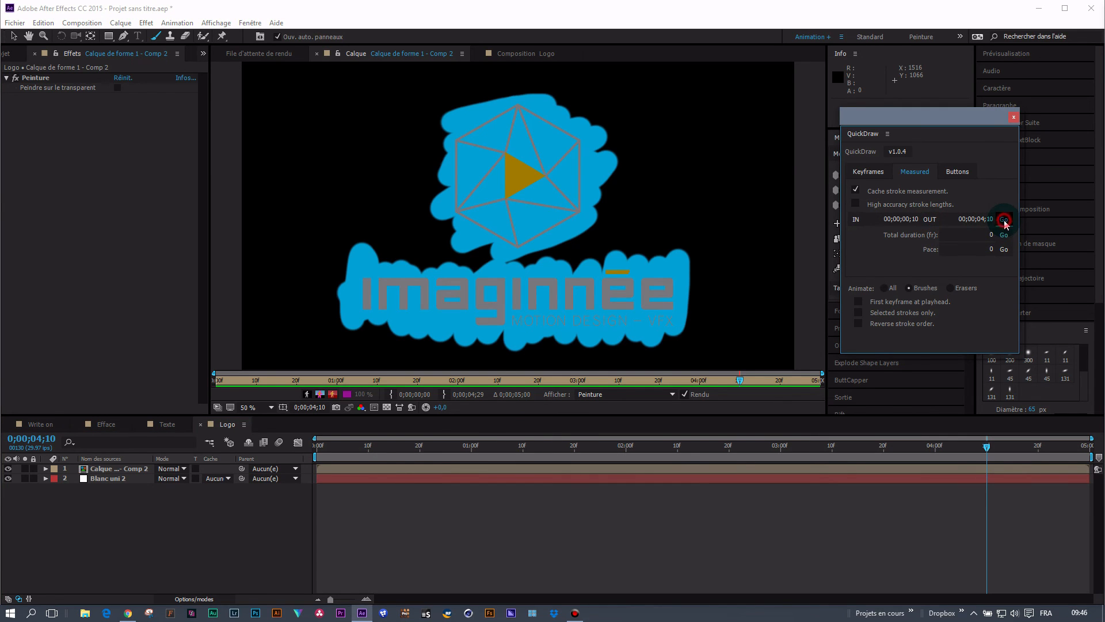
- Animate the brush strokes of the logo precomposition over the measured In–Out range and scrub back to the first frame
{"action": "left_click", "coordinate": [1004, 219]}
{"action": "left_click", "coordinate": [599, 317]}
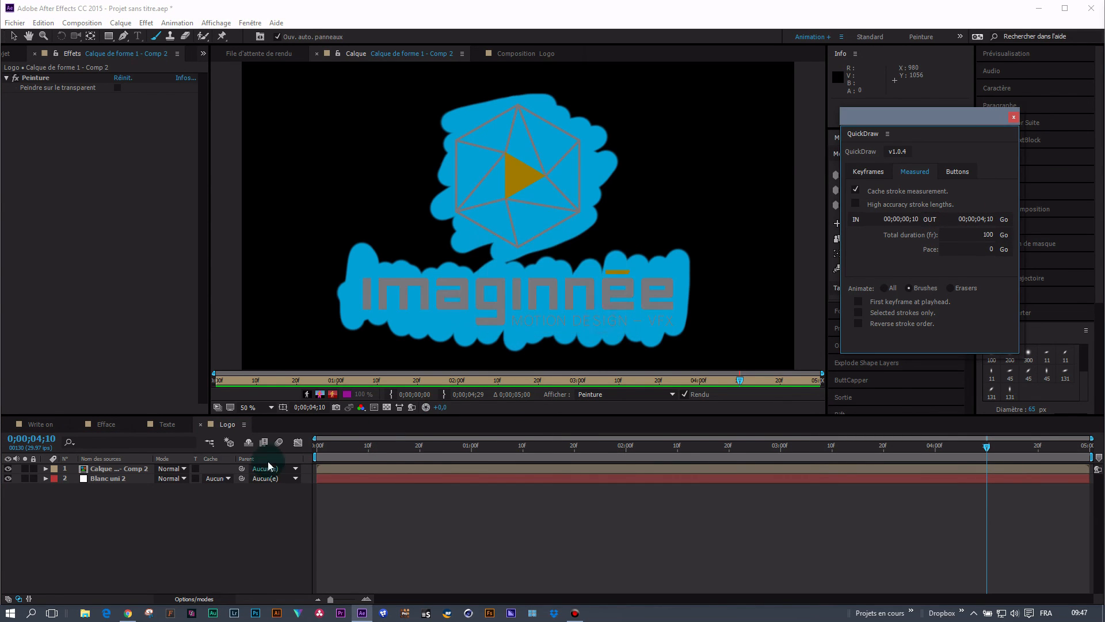
{"action": "left_click", "coordinate": [121, 469]}
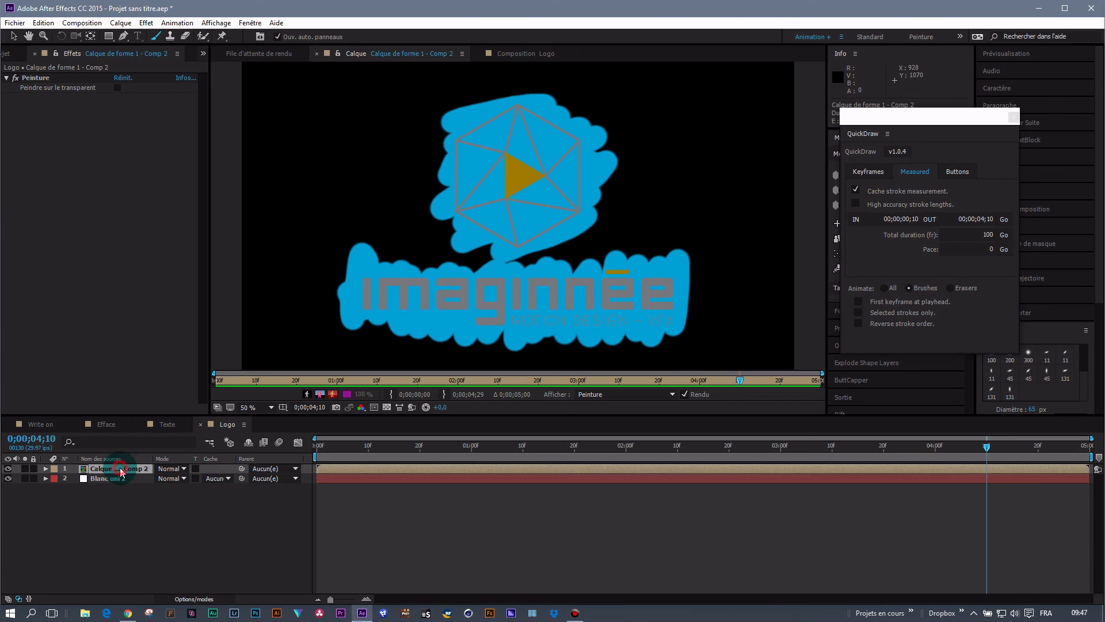
{"action": "left_click", "coordinate": [1005, 220]}
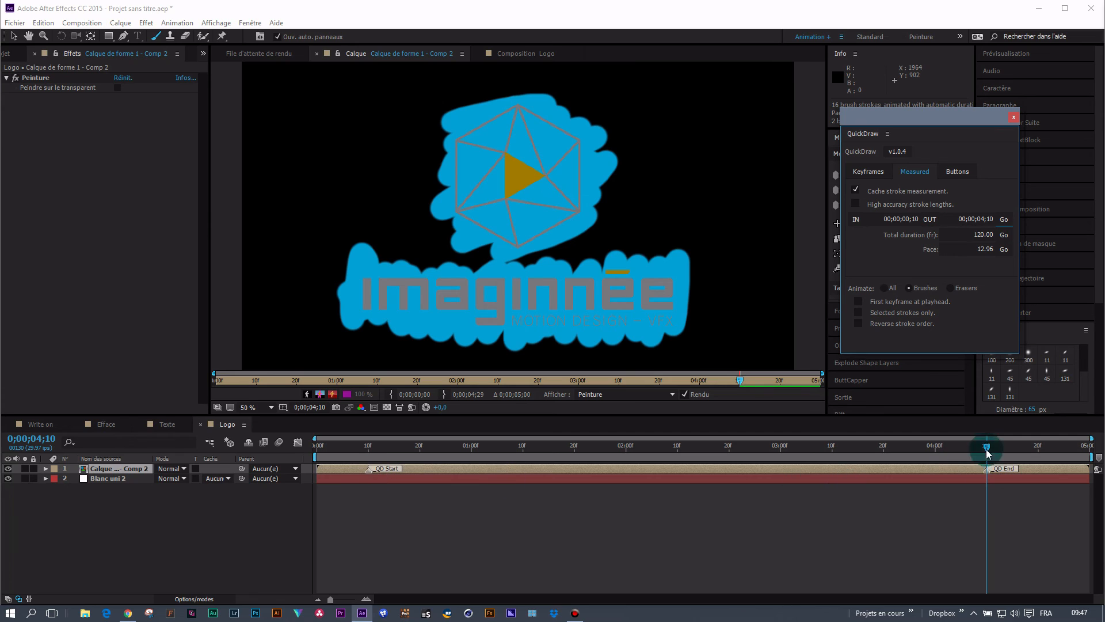
{"action": "mouse_move", "coordinate": [986, 453]}
{"action": "left_mouse_down"}
{"action": "mouse_move", "coordinate": [725, 466]}
{"action": "mouse_move", "coordinate": [525, 464]}
{"action": "mouse_move", "coordinate": [522, 448]}
{"action": "mouse_move", "coordinate": [316, 452]}
{"action": "left_mouse_up"}
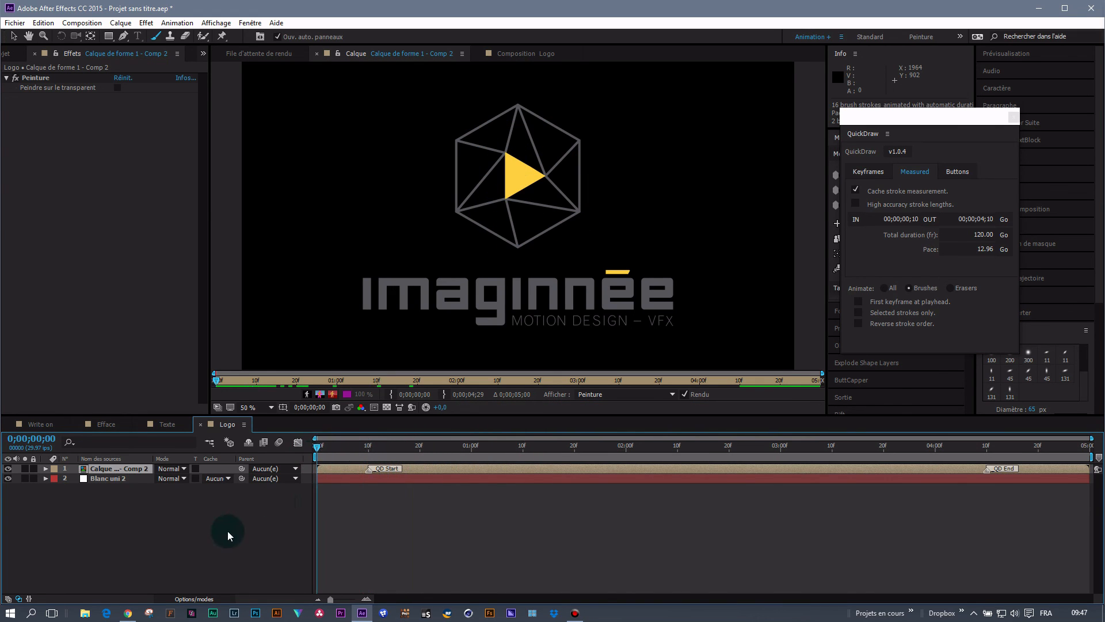
- Create a QuickDraw Layer Matte from the logo precomposition's painted strokes and check the result in the Logo composition
{"action": "left_click", "coordinate": [236, 535]}
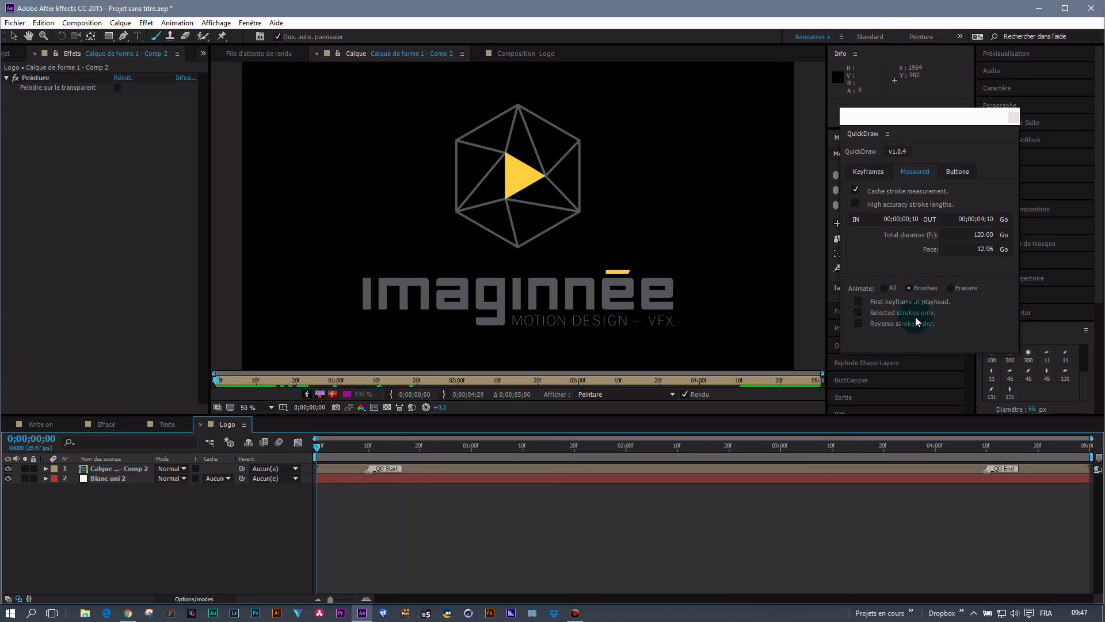
{"action": "left_click", "coordinate": [958, 173]}
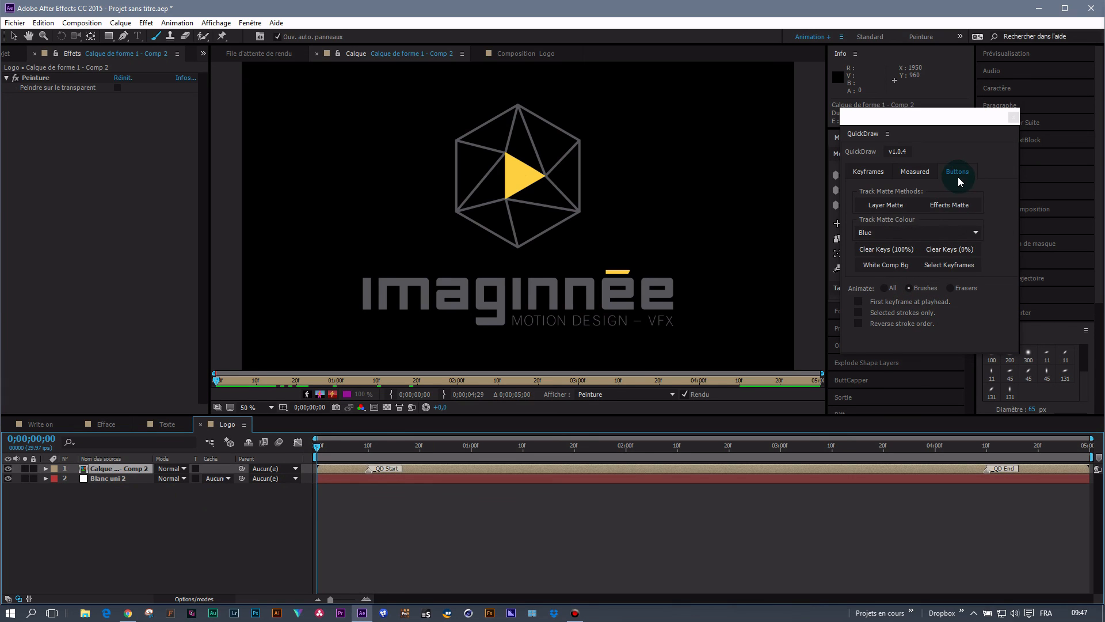
{"action": "left_click", "coordinate": [894, 209]}
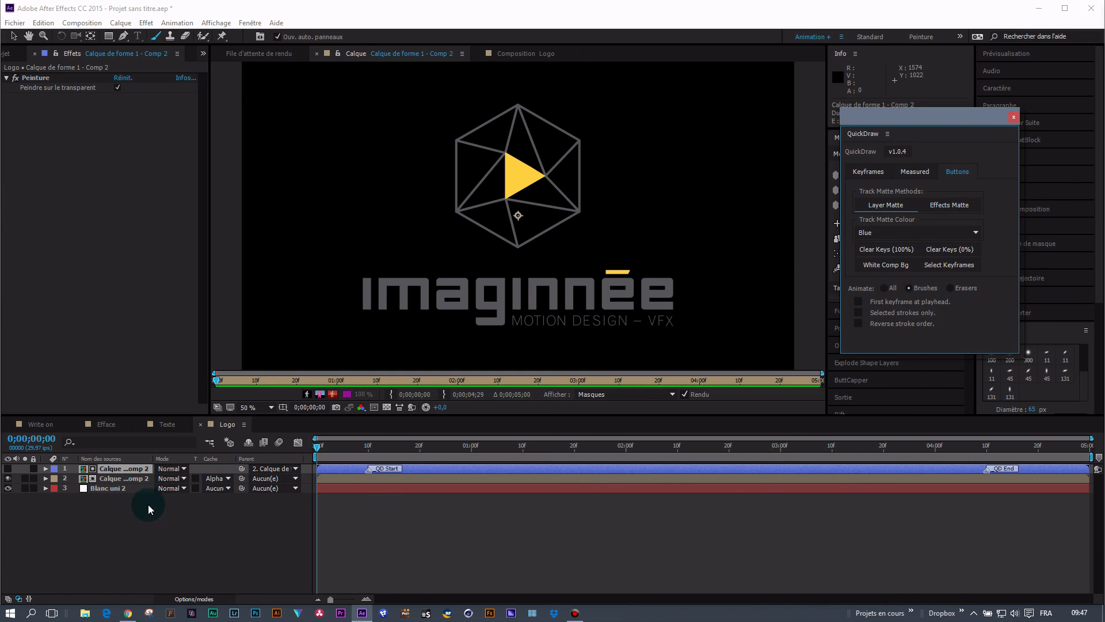
{"action": "left_click", "coordinate": [9, 472]}
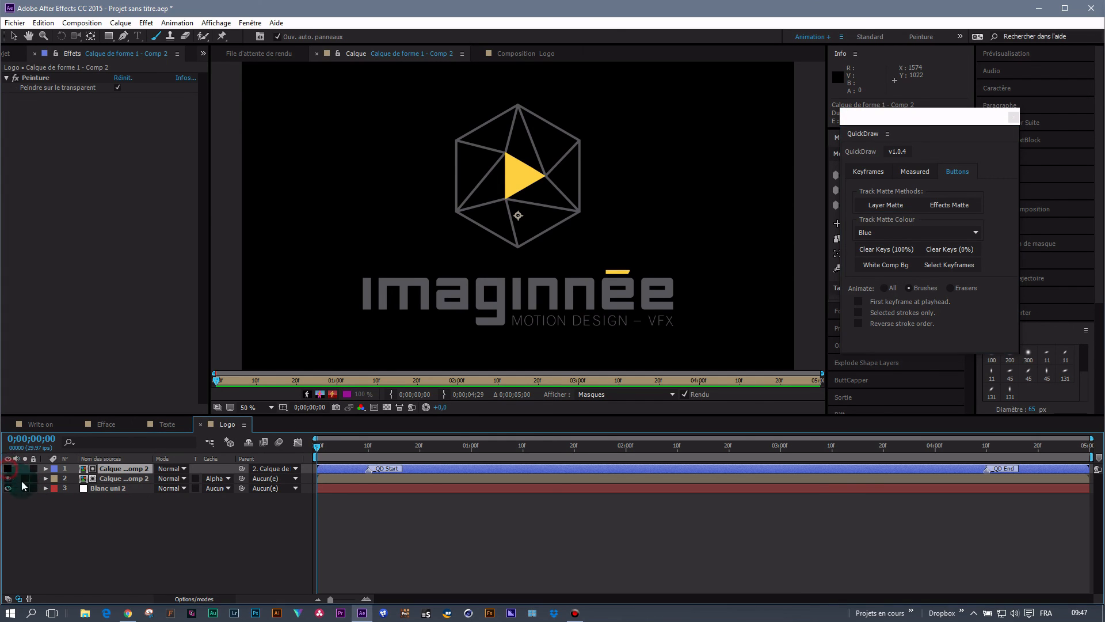
{"action": "left_click", "coordinate": [142, 529]}
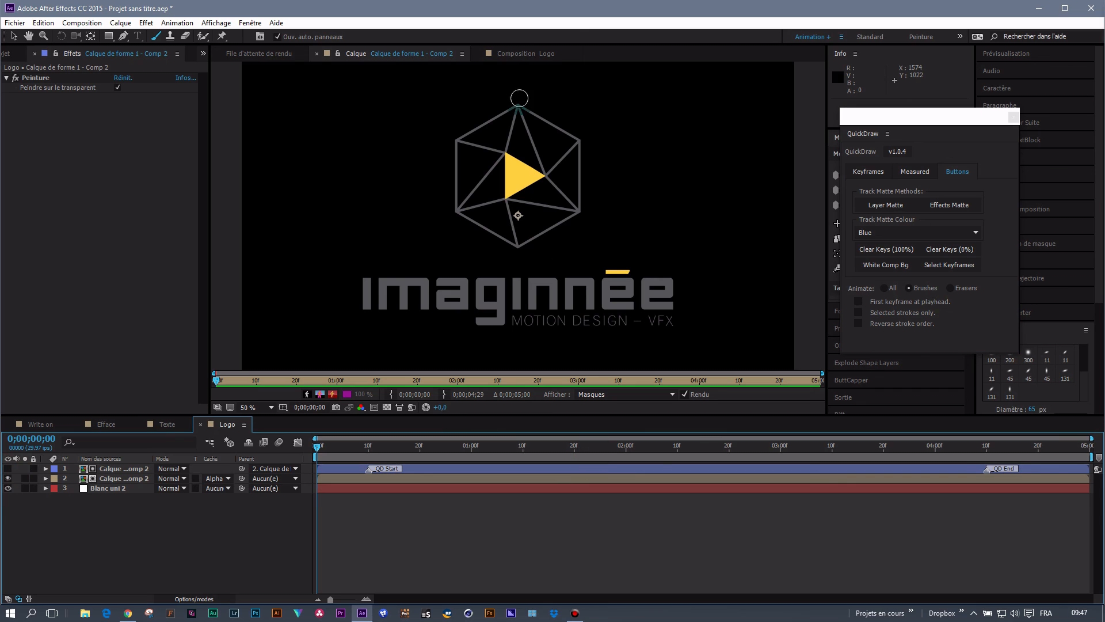
{"action": "left_click", "coordinate": [520, 53]}
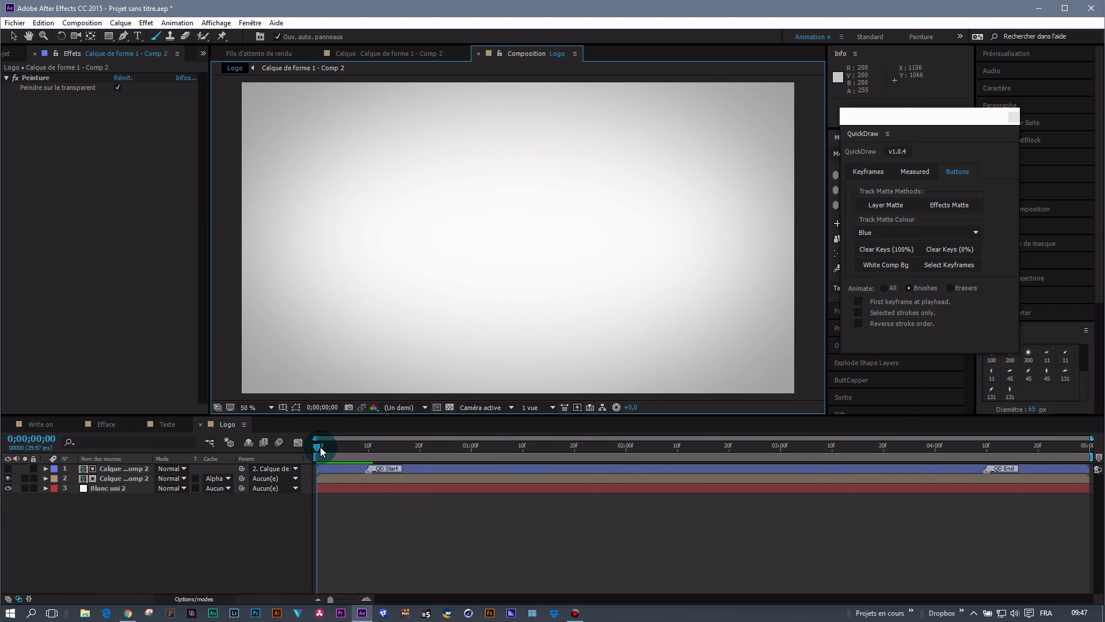
{"action": "mouse_move", "coordinate": [320, 447]}
{"action": "left_mouse_down"}
{"action": "mouse_move", "coordinate": [554, 458]}
{"action": "mouse_move", "coordinate": [330, 459]}
{"action": "left_mouse_up"}
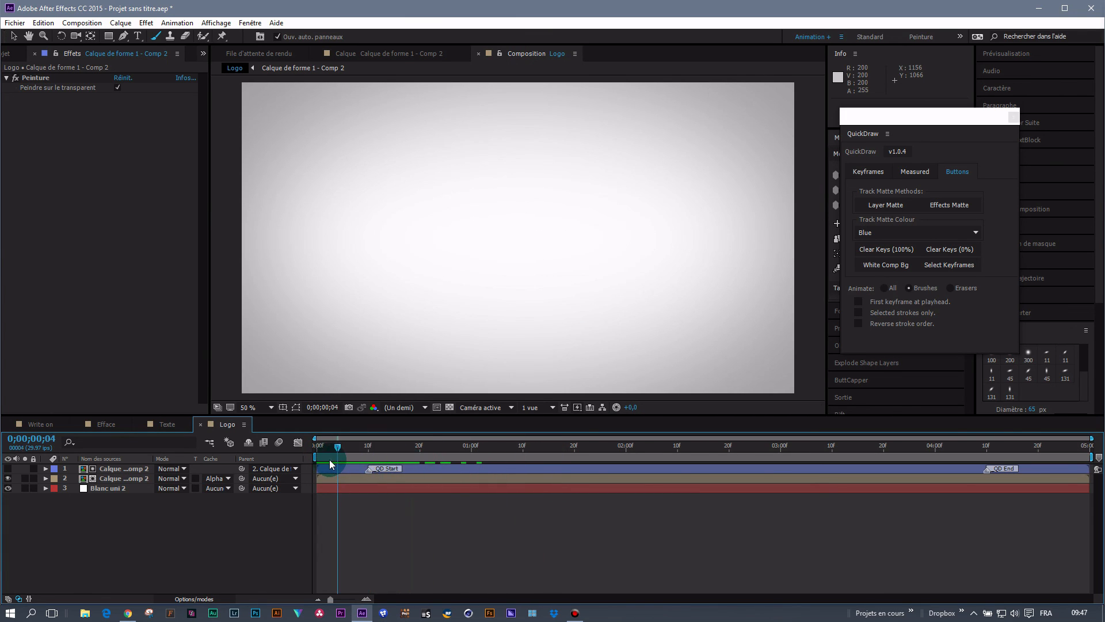
- Set the logo layer's track matte to inverted alpha and play the animation
{"action": "left_click", "coordinate": [217, 477]}
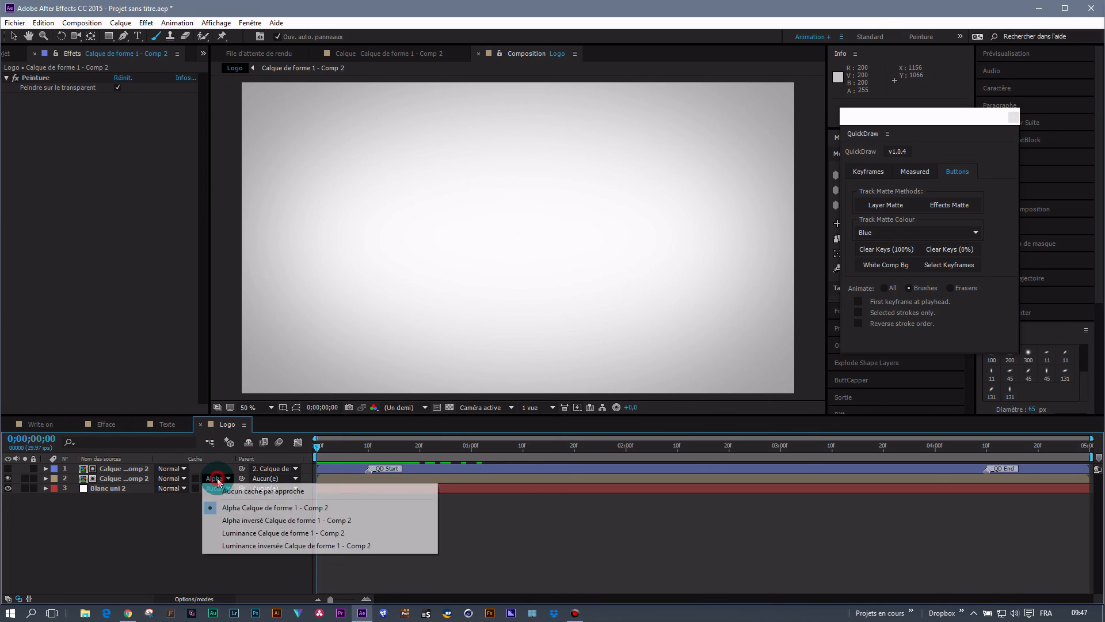
{"action": "left_click", "coordinate": [238, 522]}
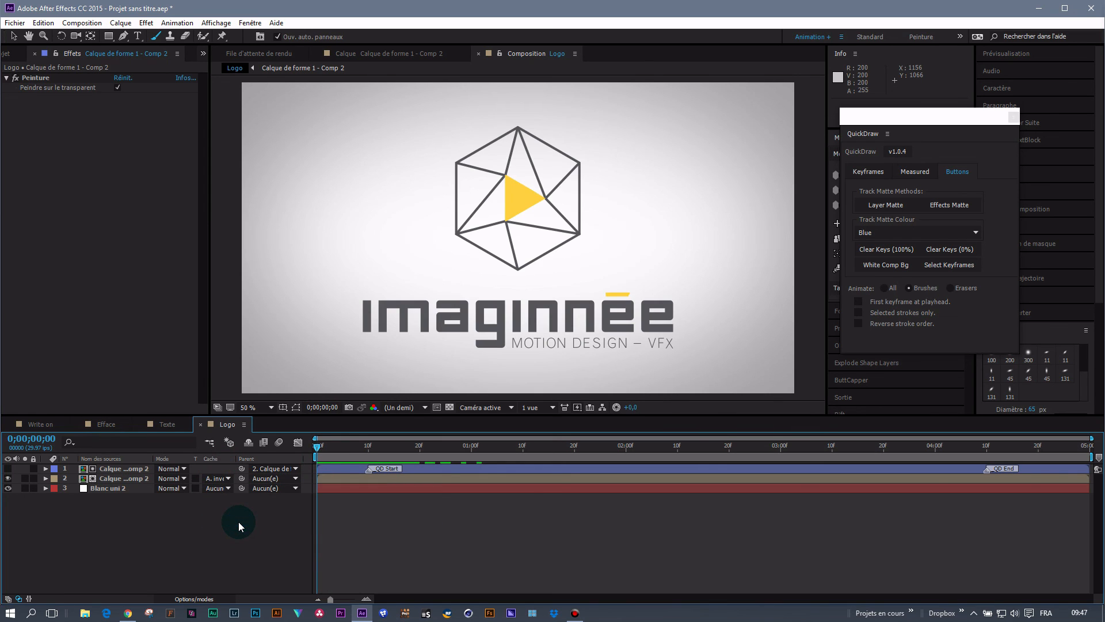
{"action": "key", "text": "space"}
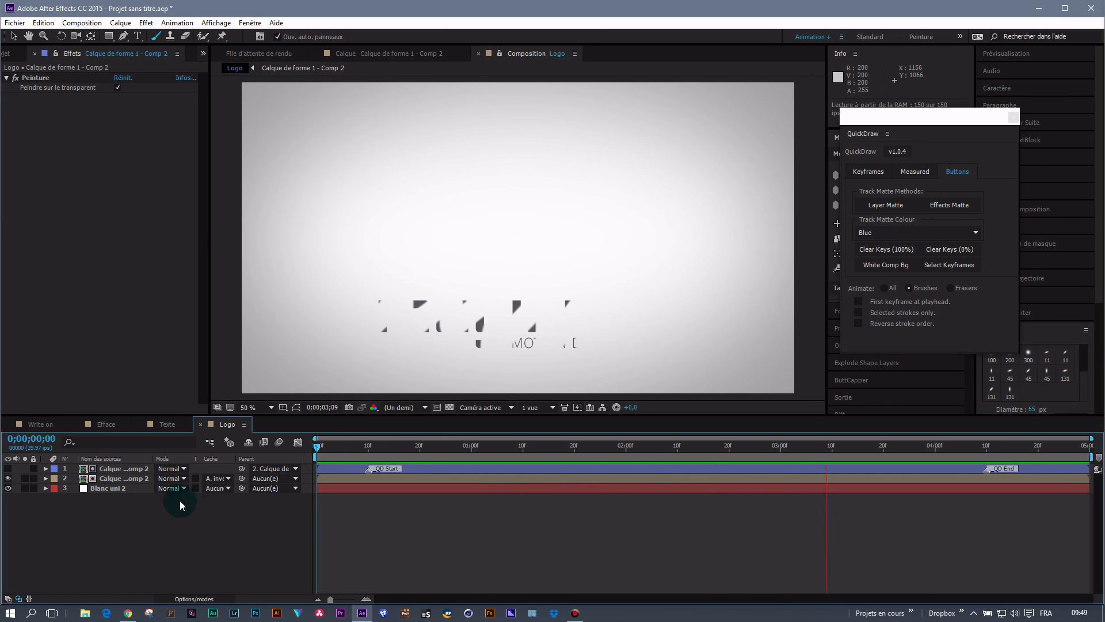
- Examine the stroke-end keyframes on the logo's matte layer and collapse the layer again
{"action": "left_click", "coordinate": [130, 469]}
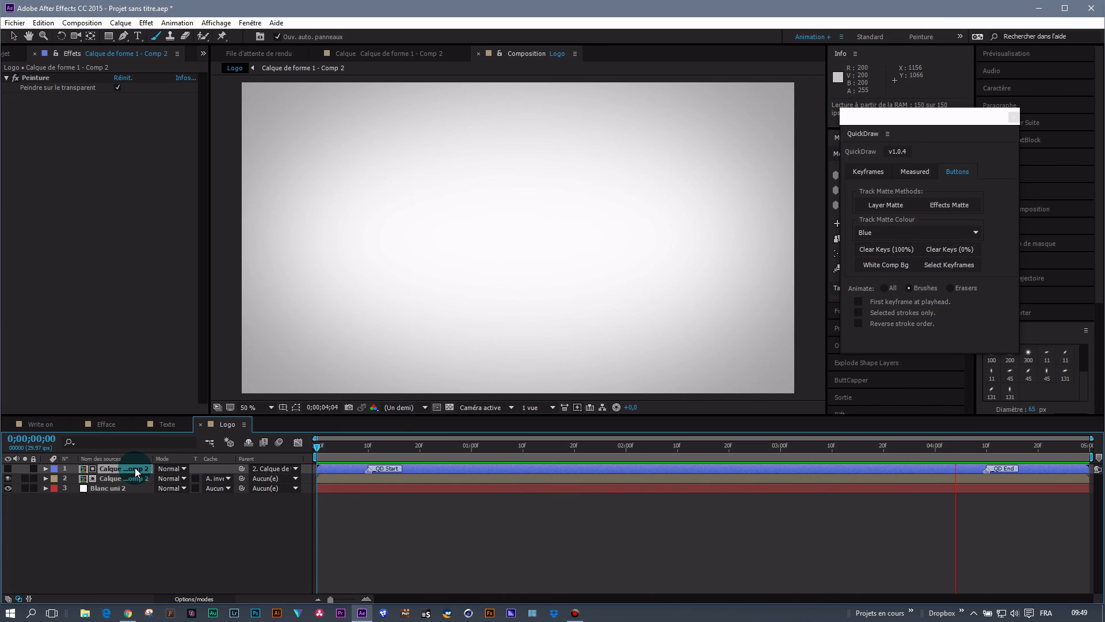
{"action": "key", "text": "u"}
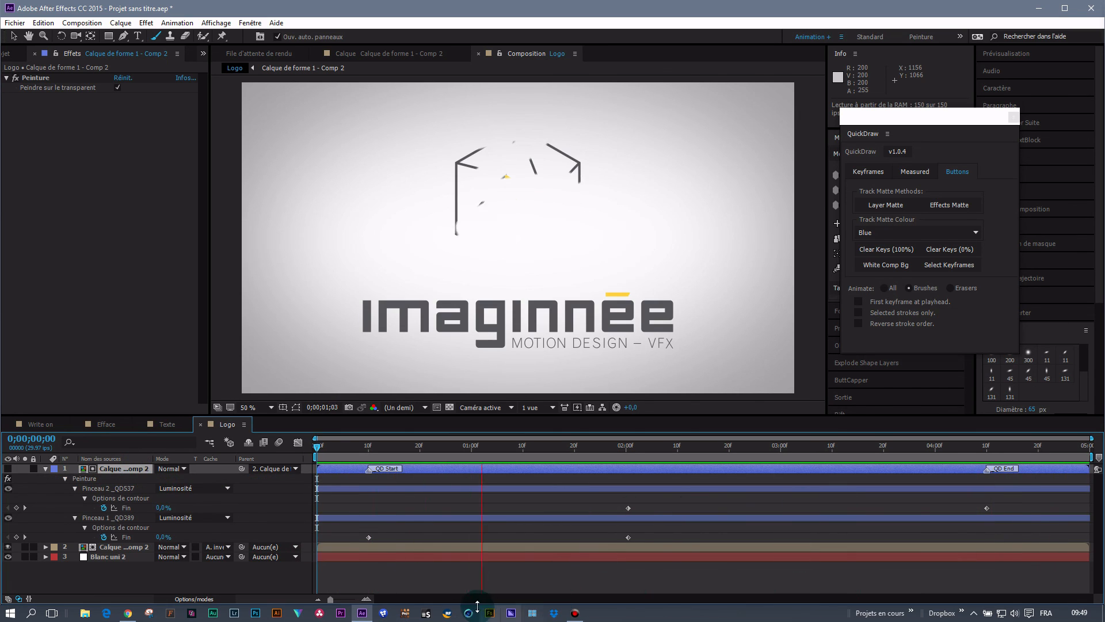
{"action": "left_click", "coordinate": [46, 468]}
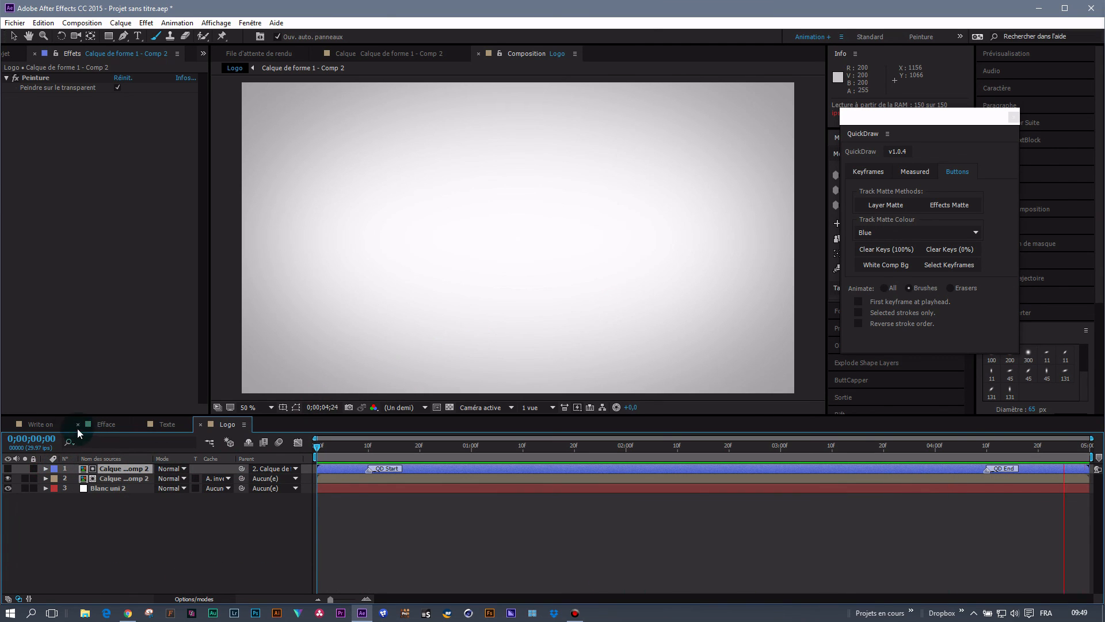
- Compare the Write on composition with the Logo composition and play back the text's write-on animation
{"action": "left_click", "coordinate": [39, 423]}
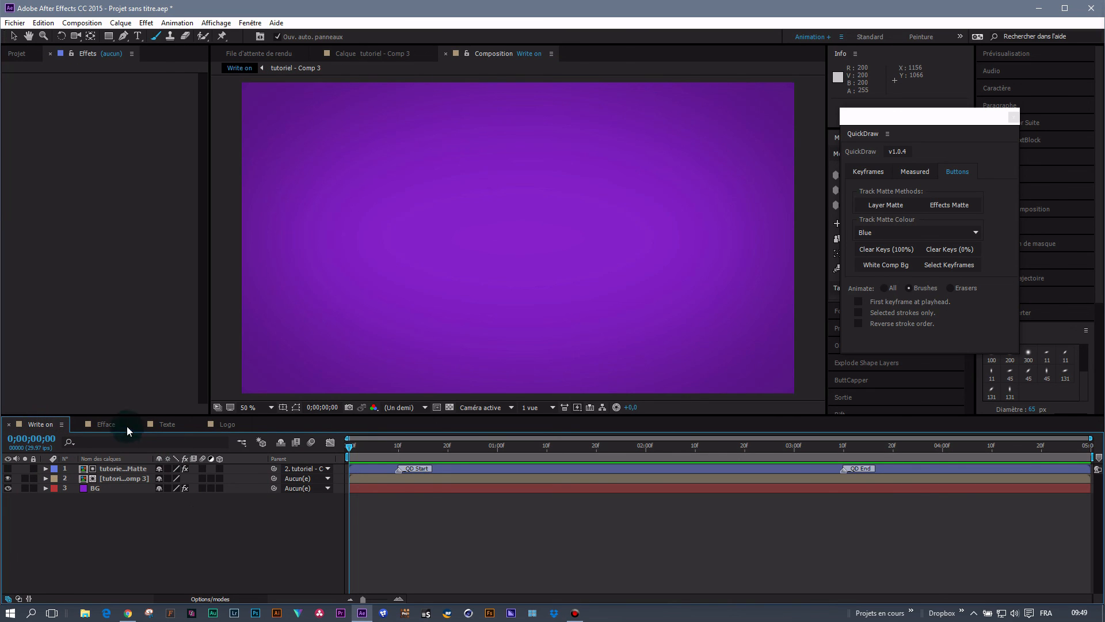
{"action": "left_click", "coordinate": [228, 425]}
{"action": "left_click", "coordinate": [37, 424]}
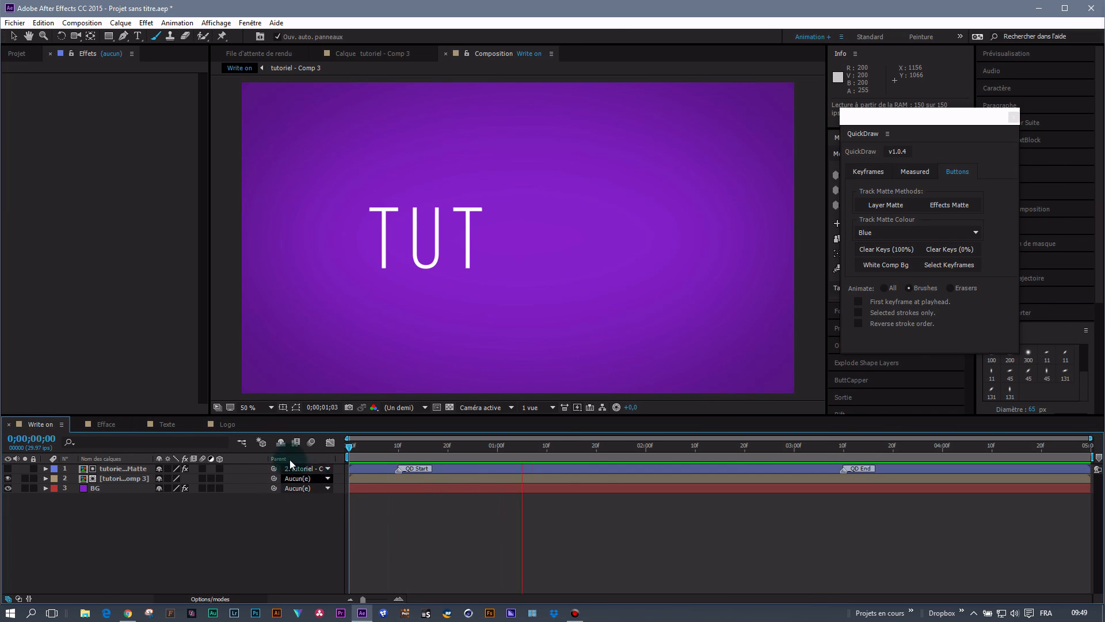
{"action": "left_click", "coordinate": [228, 425]}
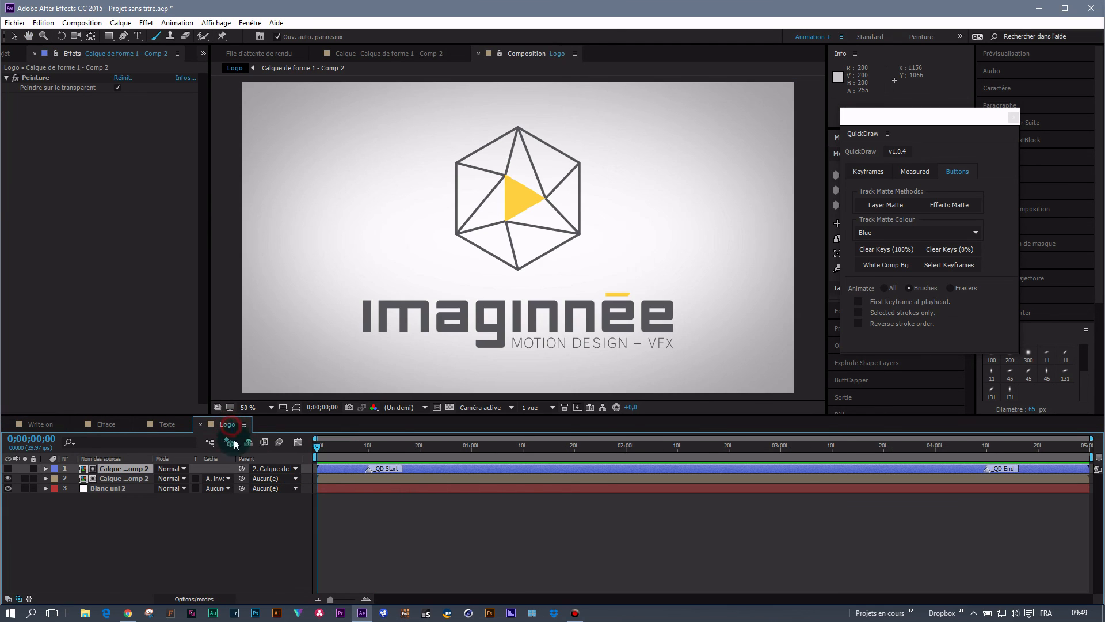
{"action": "left_click", "coordinate": [36, 424]}
{"action": "key", "text": "space"}
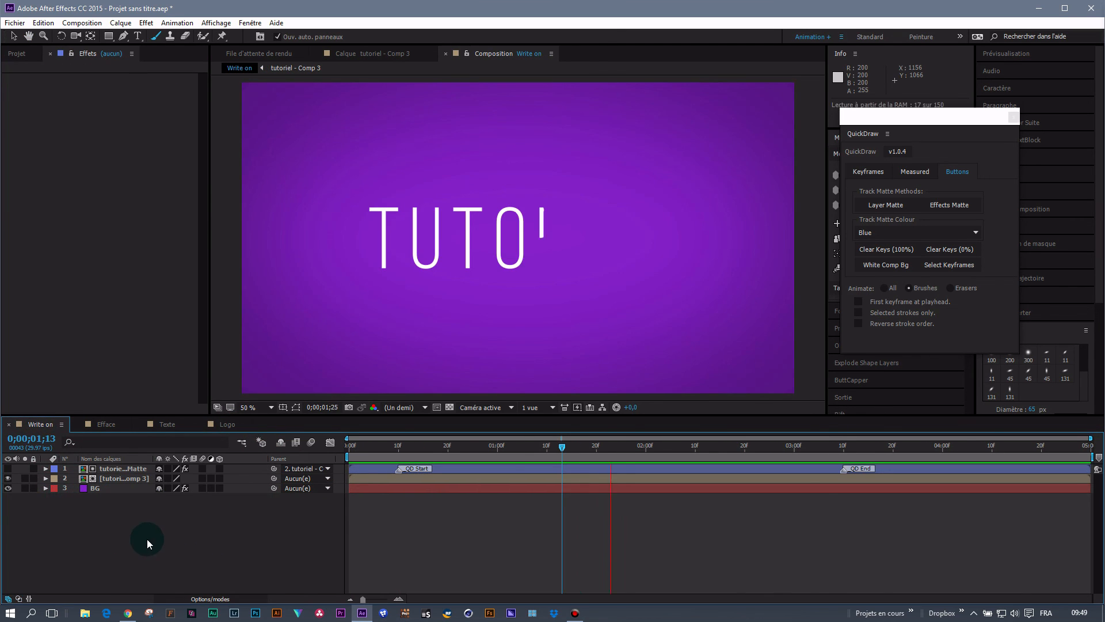